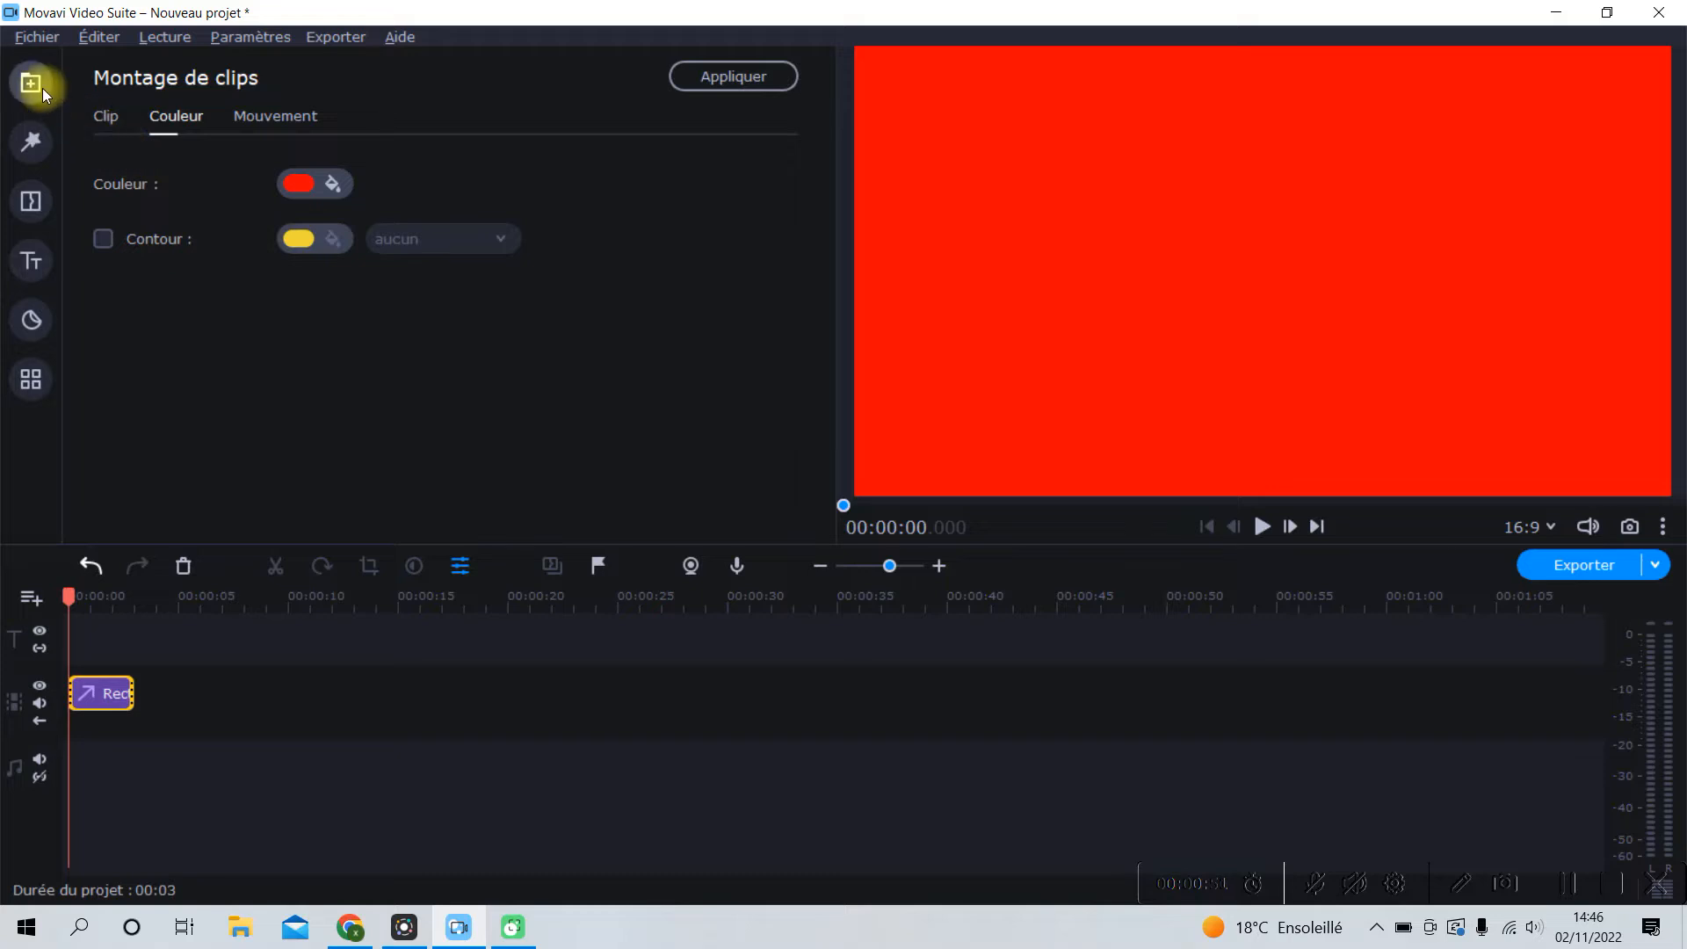
Step: Search the titles for "si" and place the Texte simple title at the start of the title track
{"action": "left_click", "coordinate": [32, 260]}
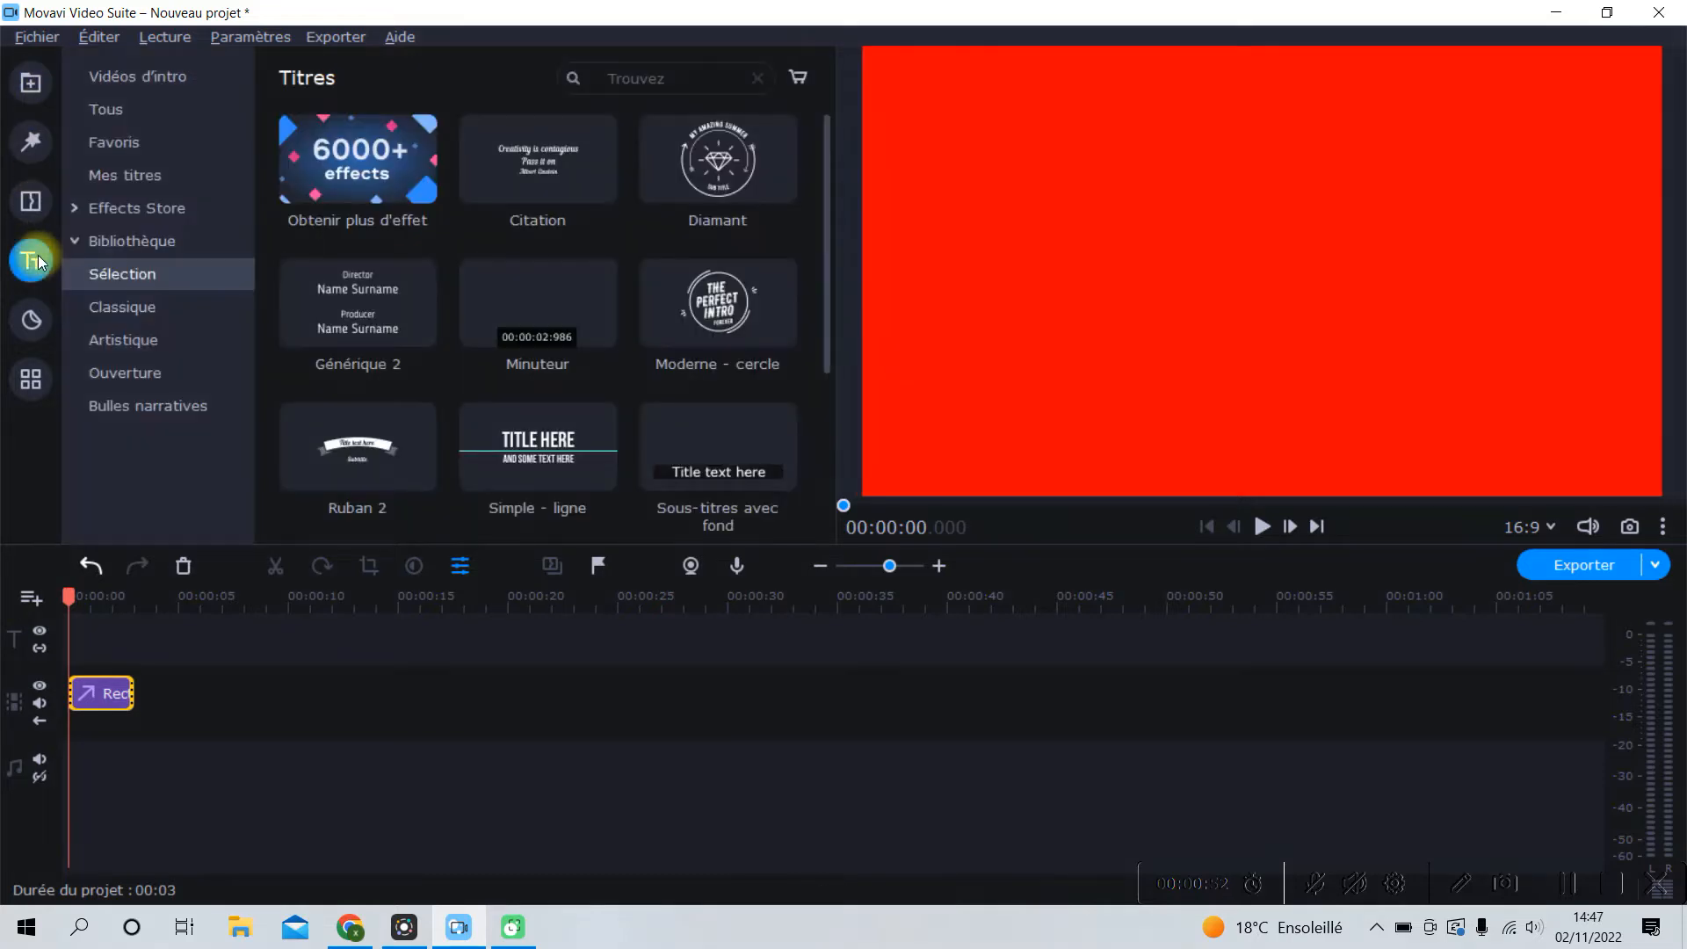
{"action": "left_click", "coordinate": [723, 73]}
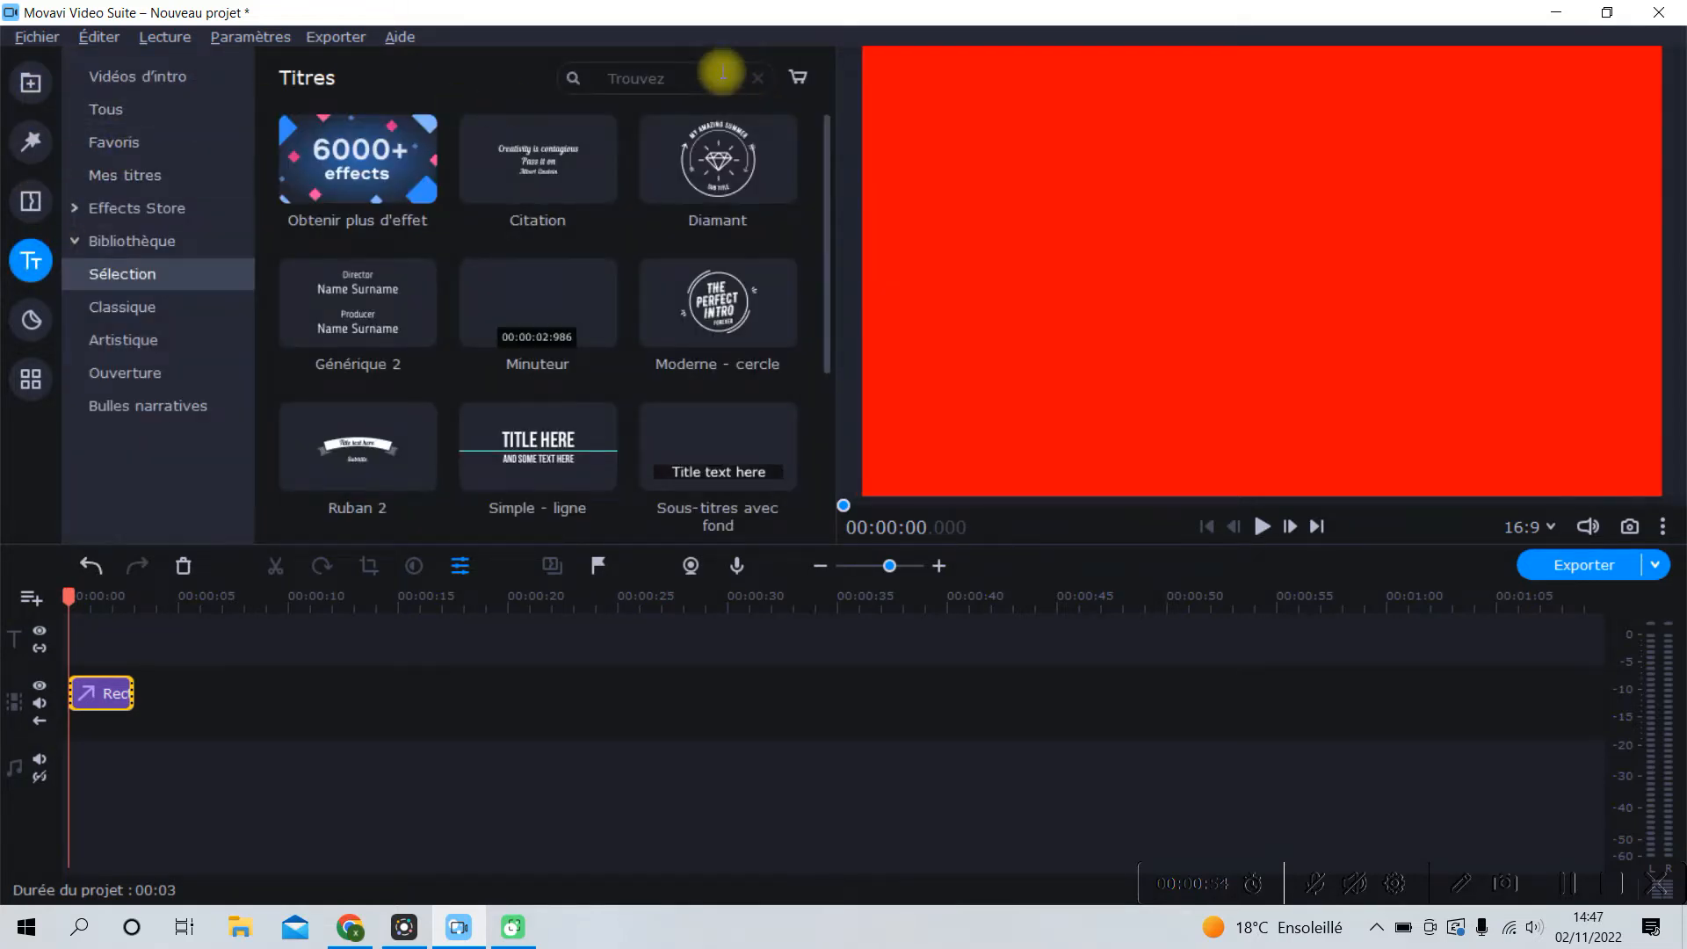
{"action": "type", "text": "si"}
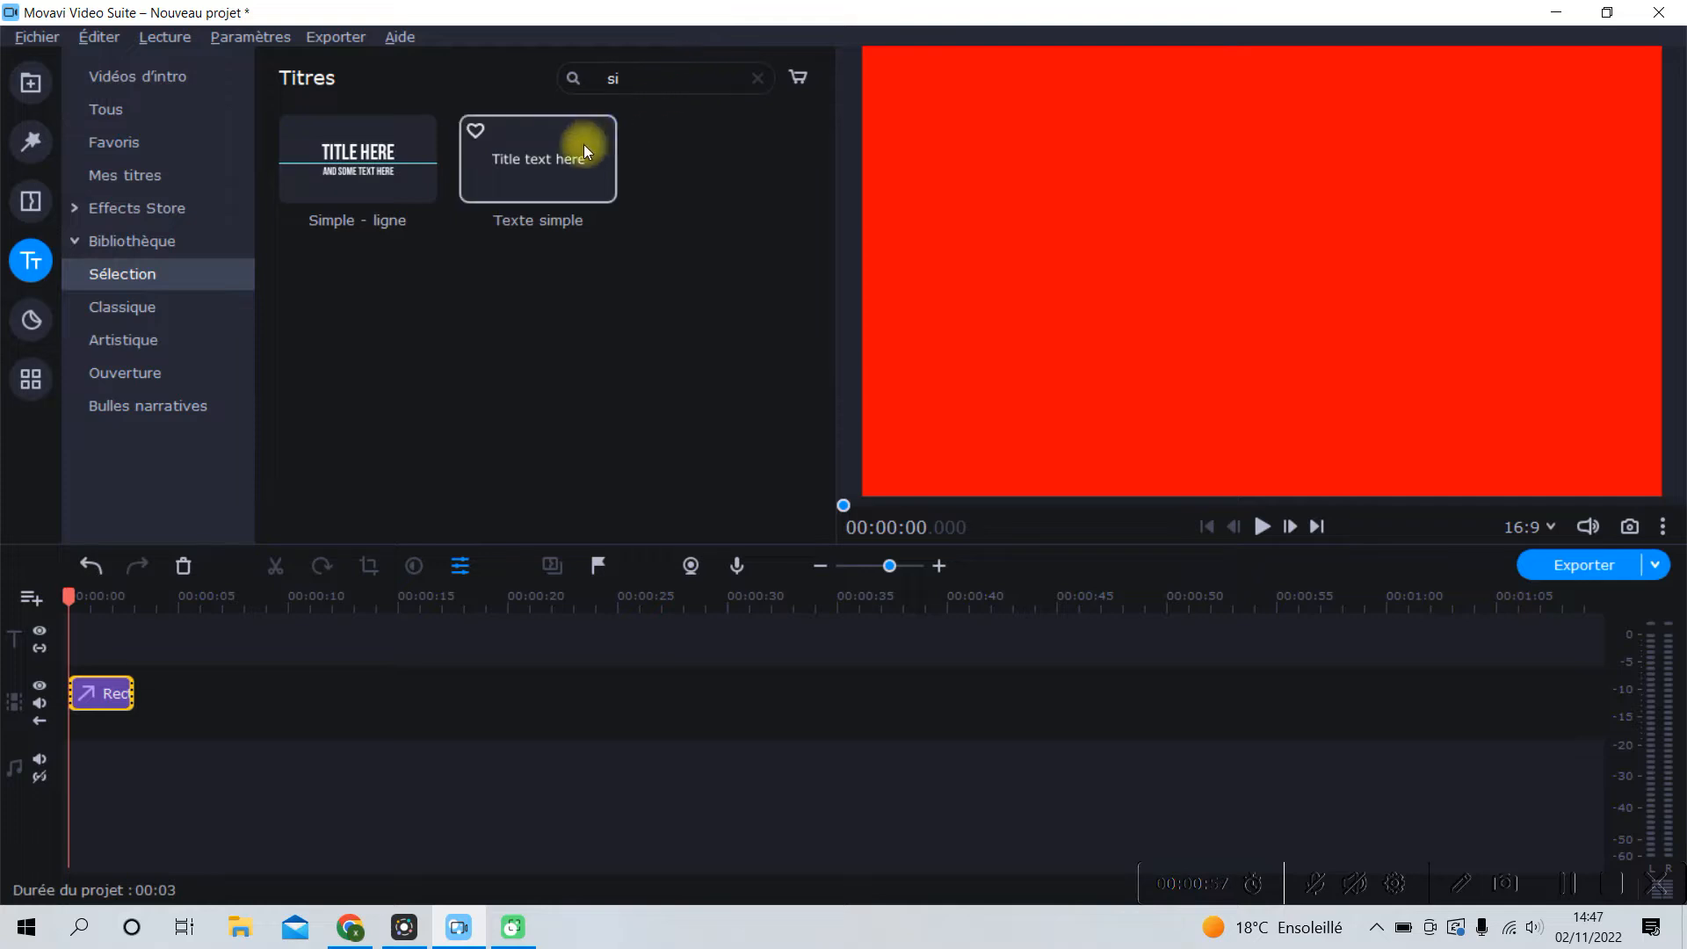
{"action": "left_click_drag", "start_coordinate": [582, 144], "coordinate": [70, 622]}
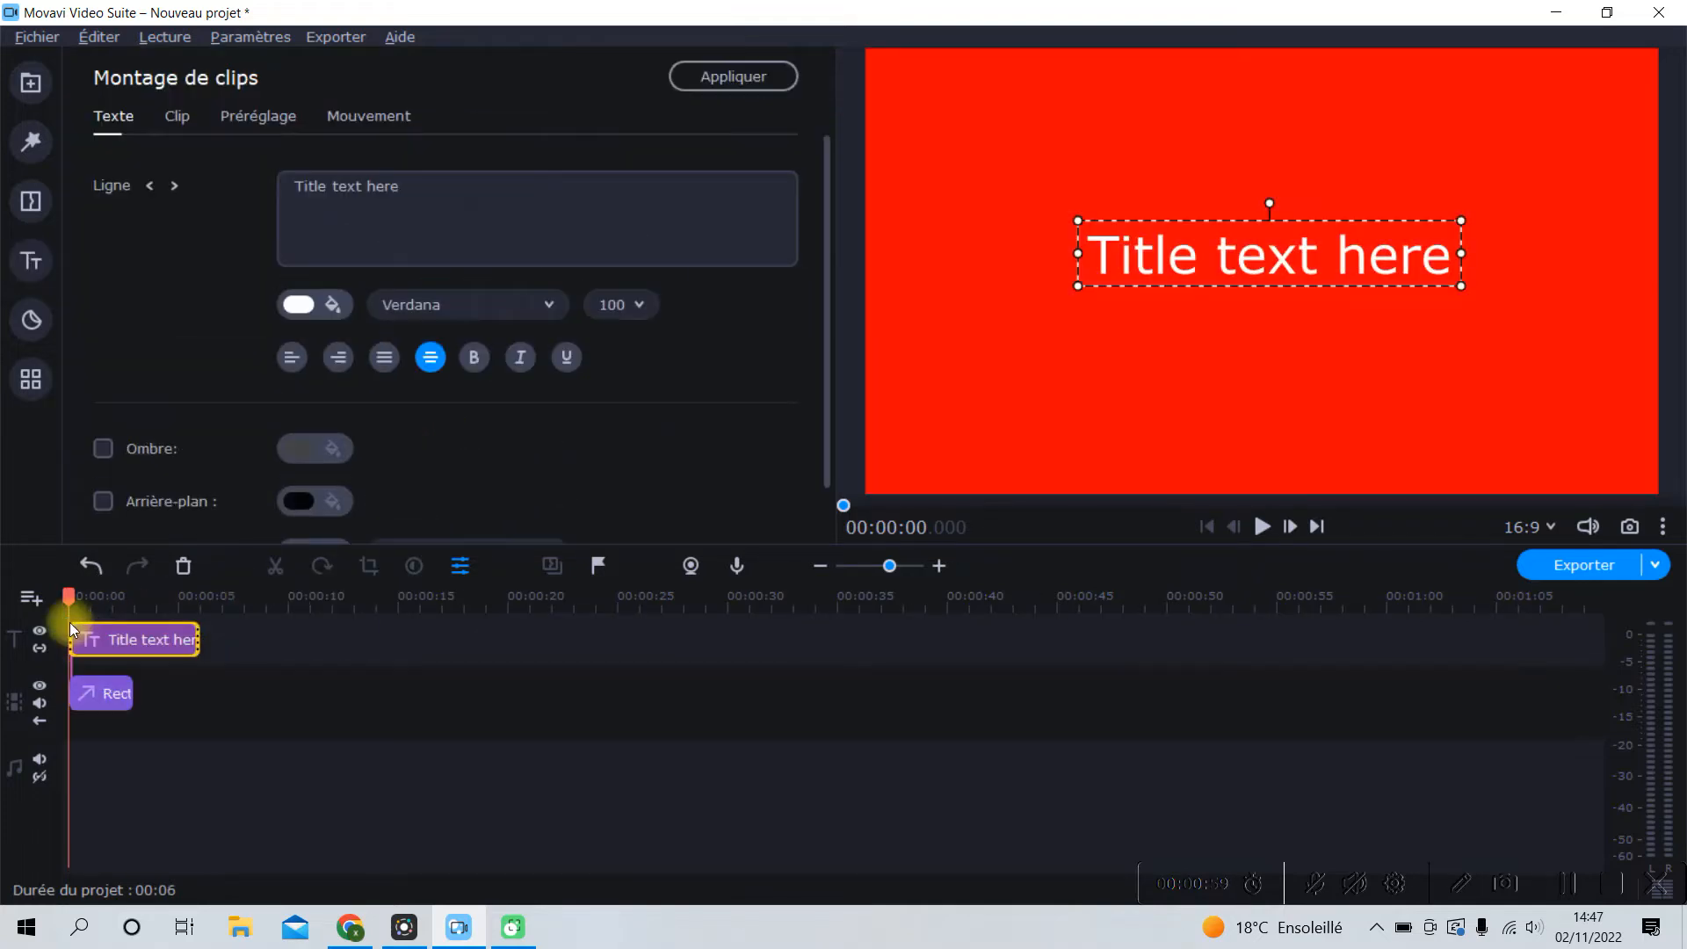
Step: Replace the title's placeholder text with "PLAGE"
{"action": "triple_click", "coordinate": [361, 185]}
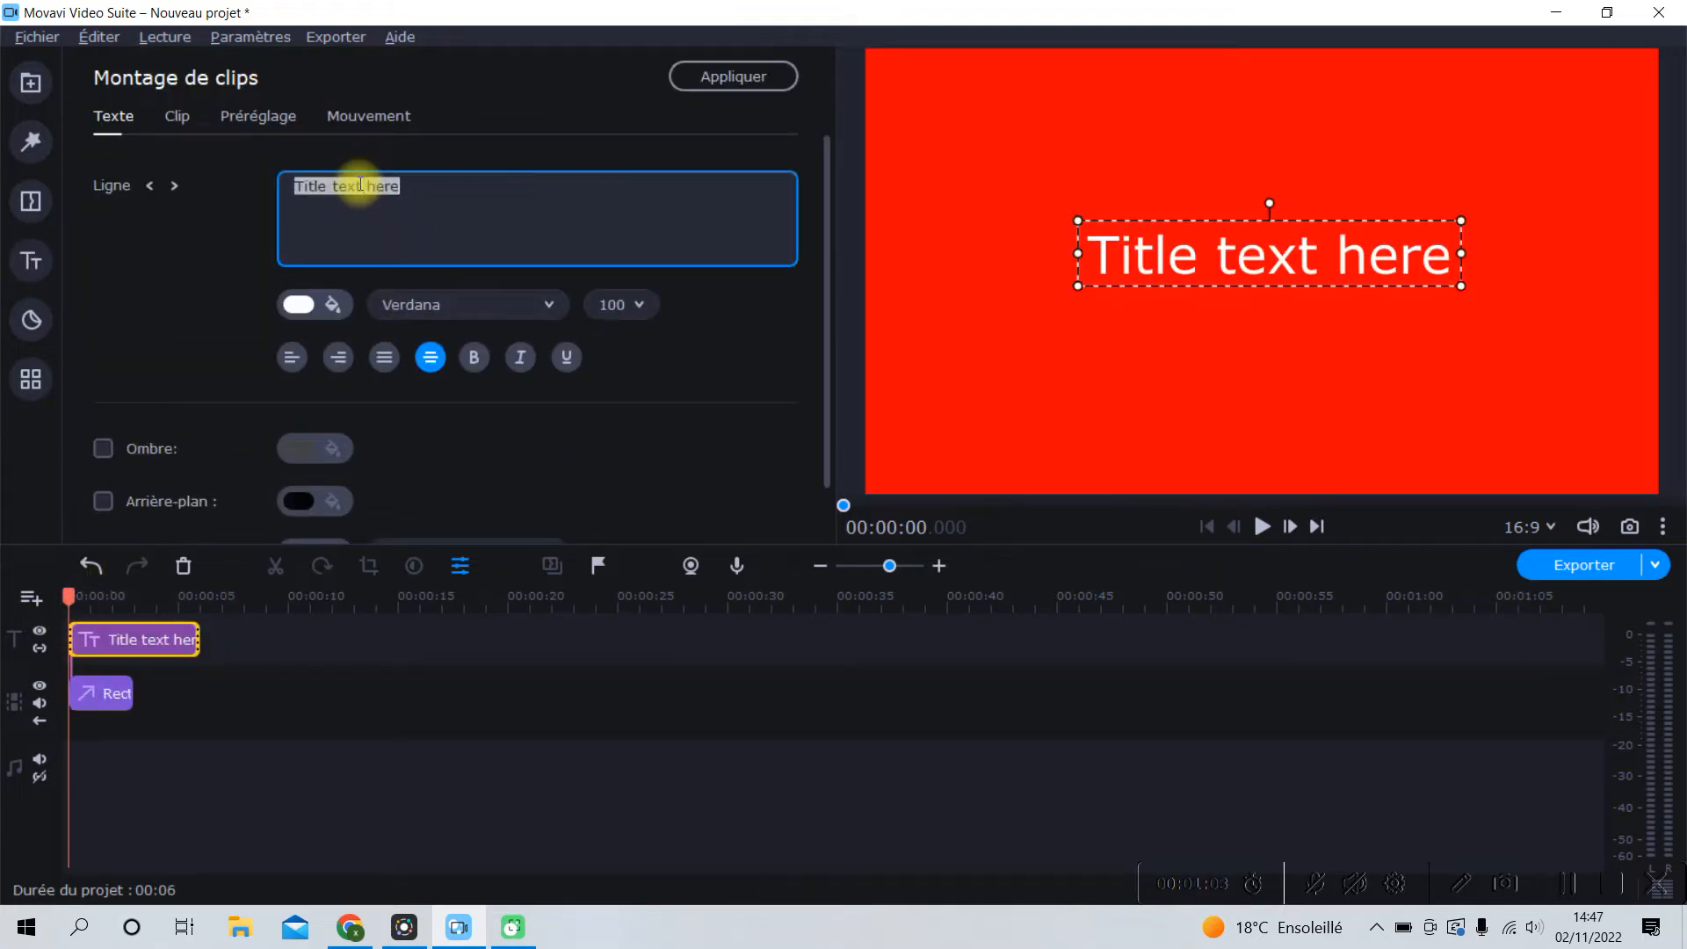
{"action": "type", "text": "PL"}
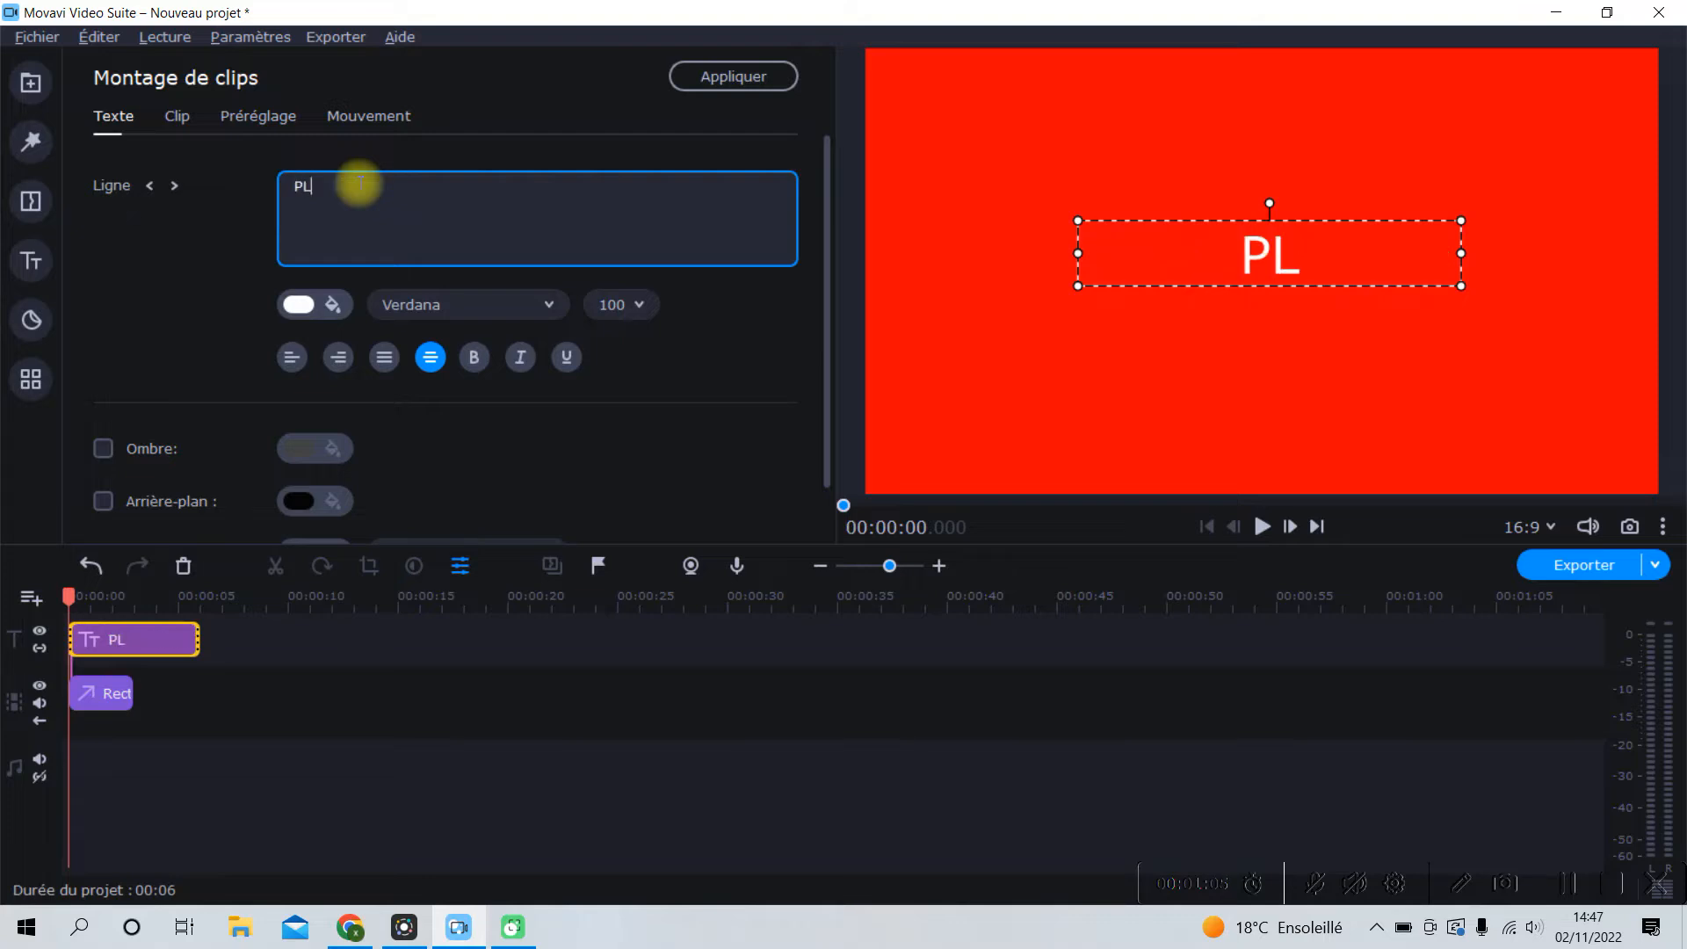
{"action": "type", "text": "AGE"}
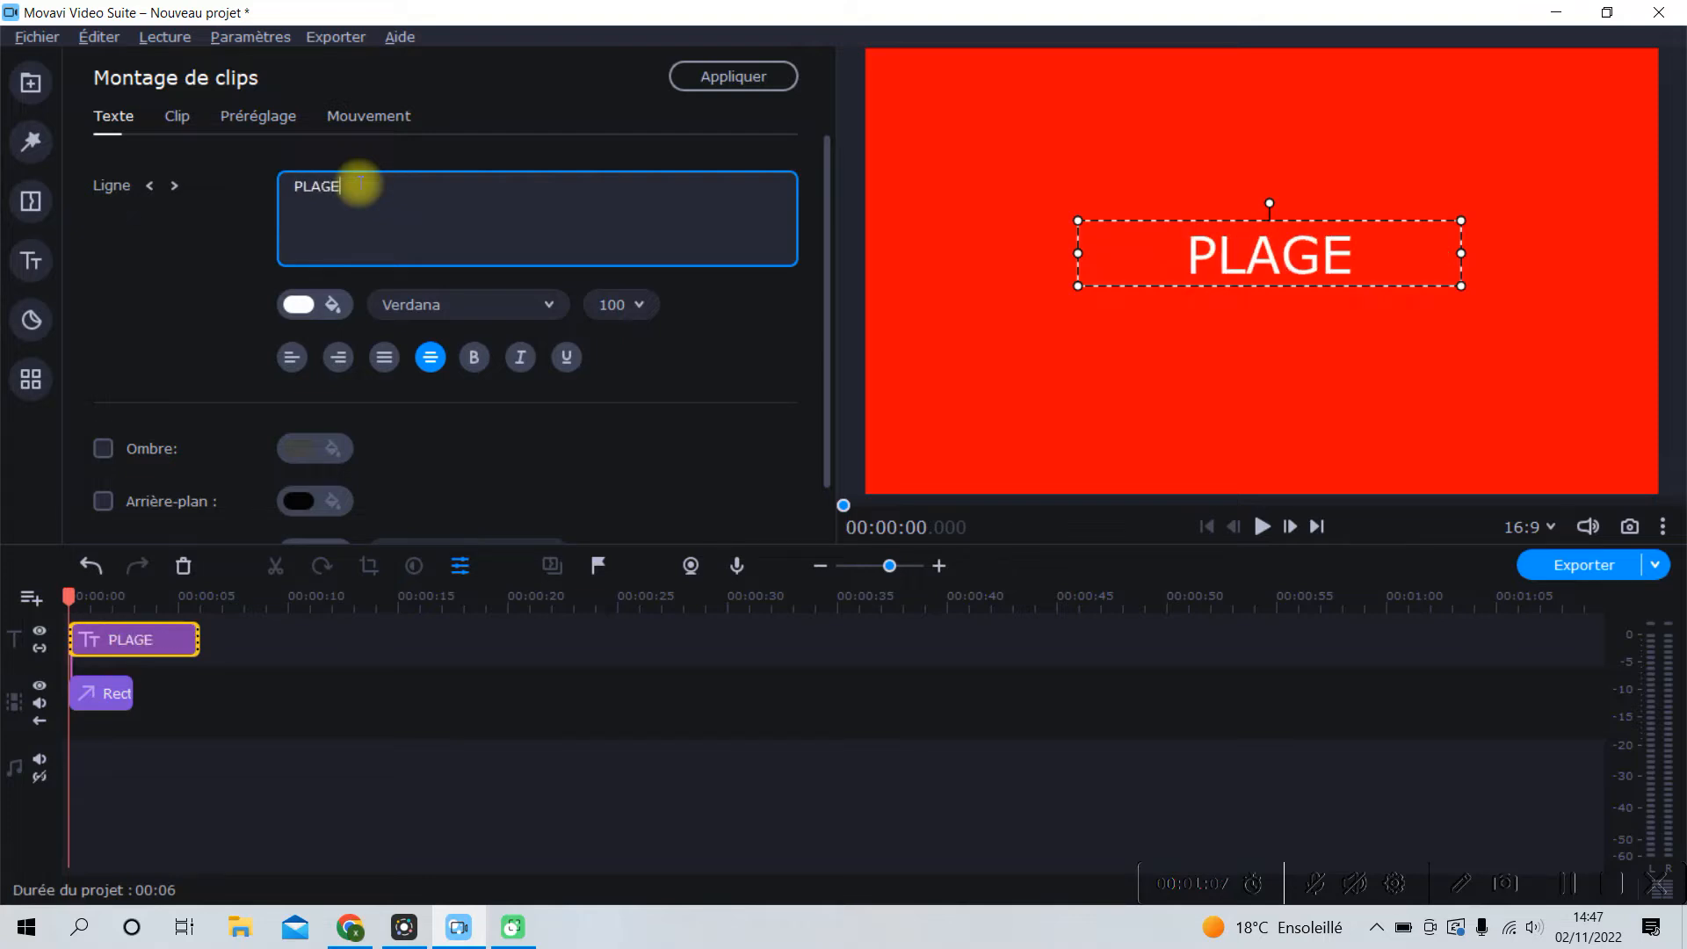
Step: Format the PLAGE text in bold with the Montserrat Black font
{"action": "left_click_drag", "start_coordinate": [360, 185], "coordinate": [226, 180]}
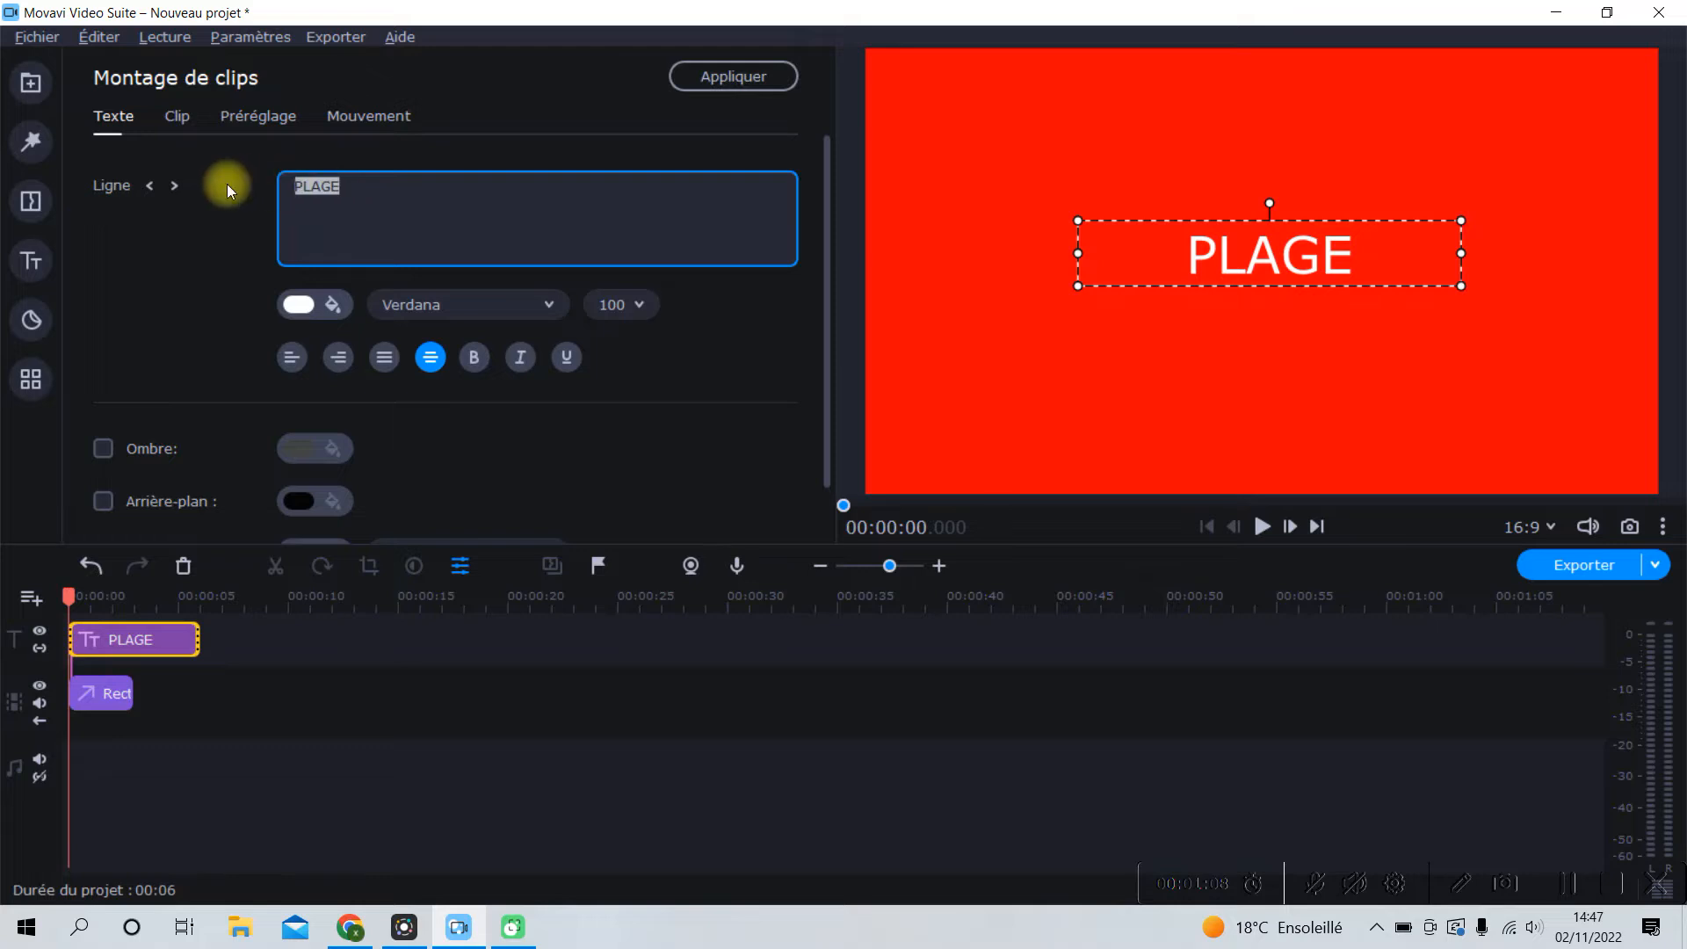
{"action": "left_click", "coordinate": [474, 360]}
{"action": "left_click", "coordinate": [552, 309]}
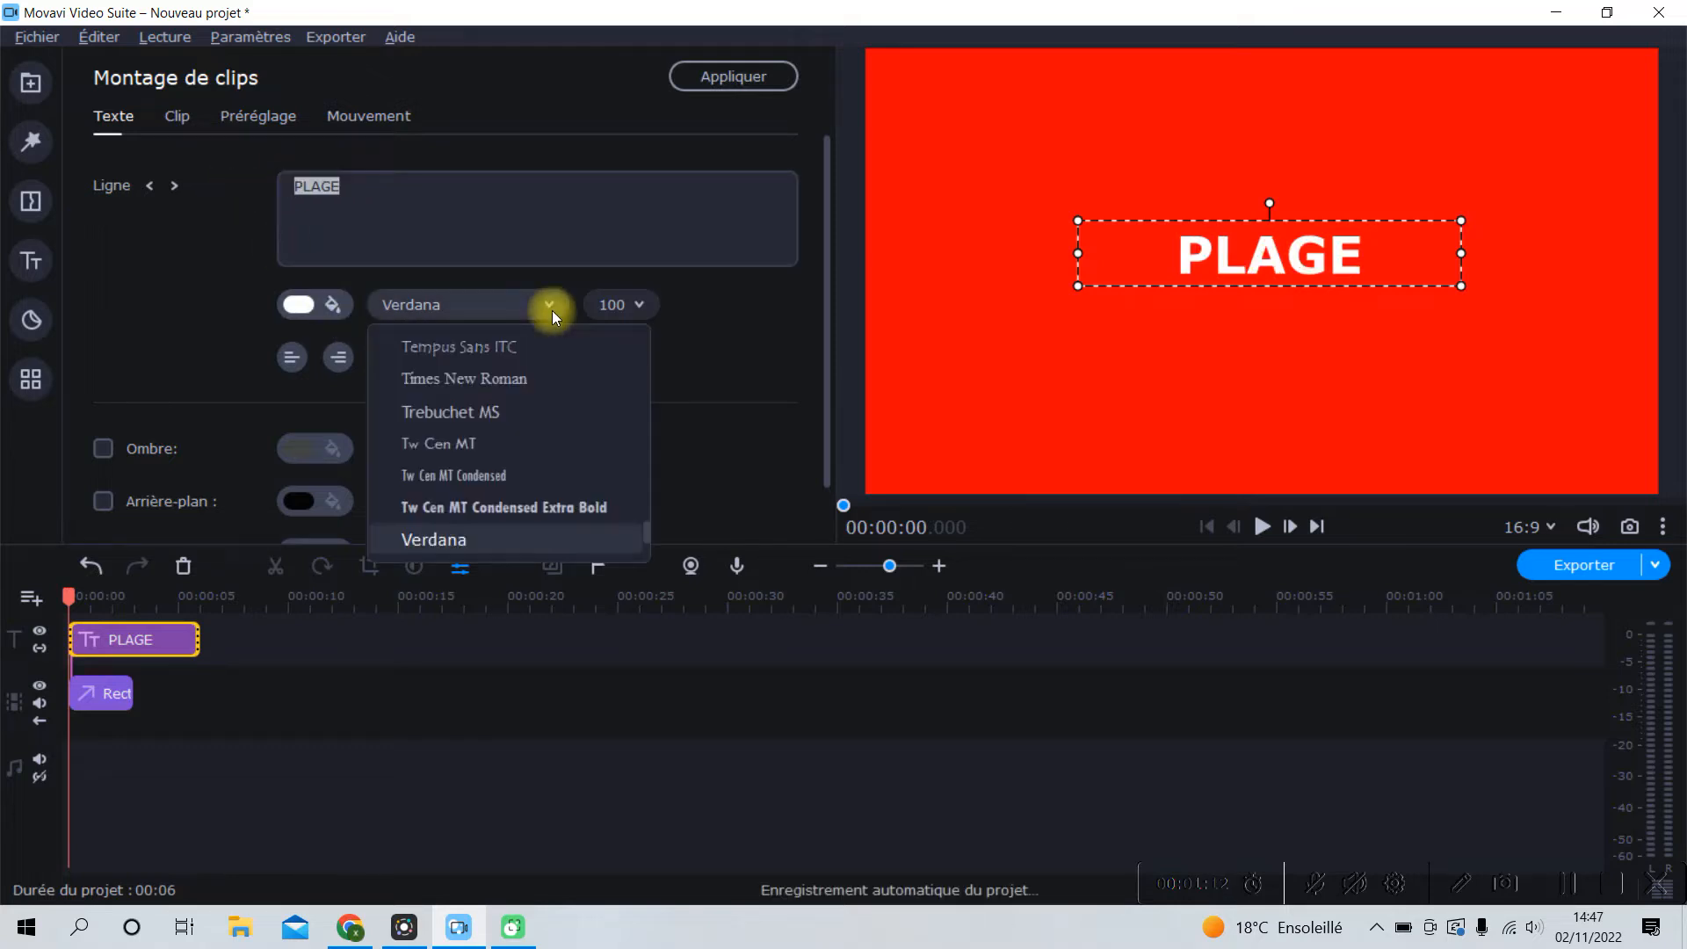
{"action": "left_click_drag", "start_coordinate": [646, 530], "coordinate": [638, 456]}
{"action": "scroll", "coordinate": [605, 461], "scroll_direction": "down", "scroll_amount": 10}
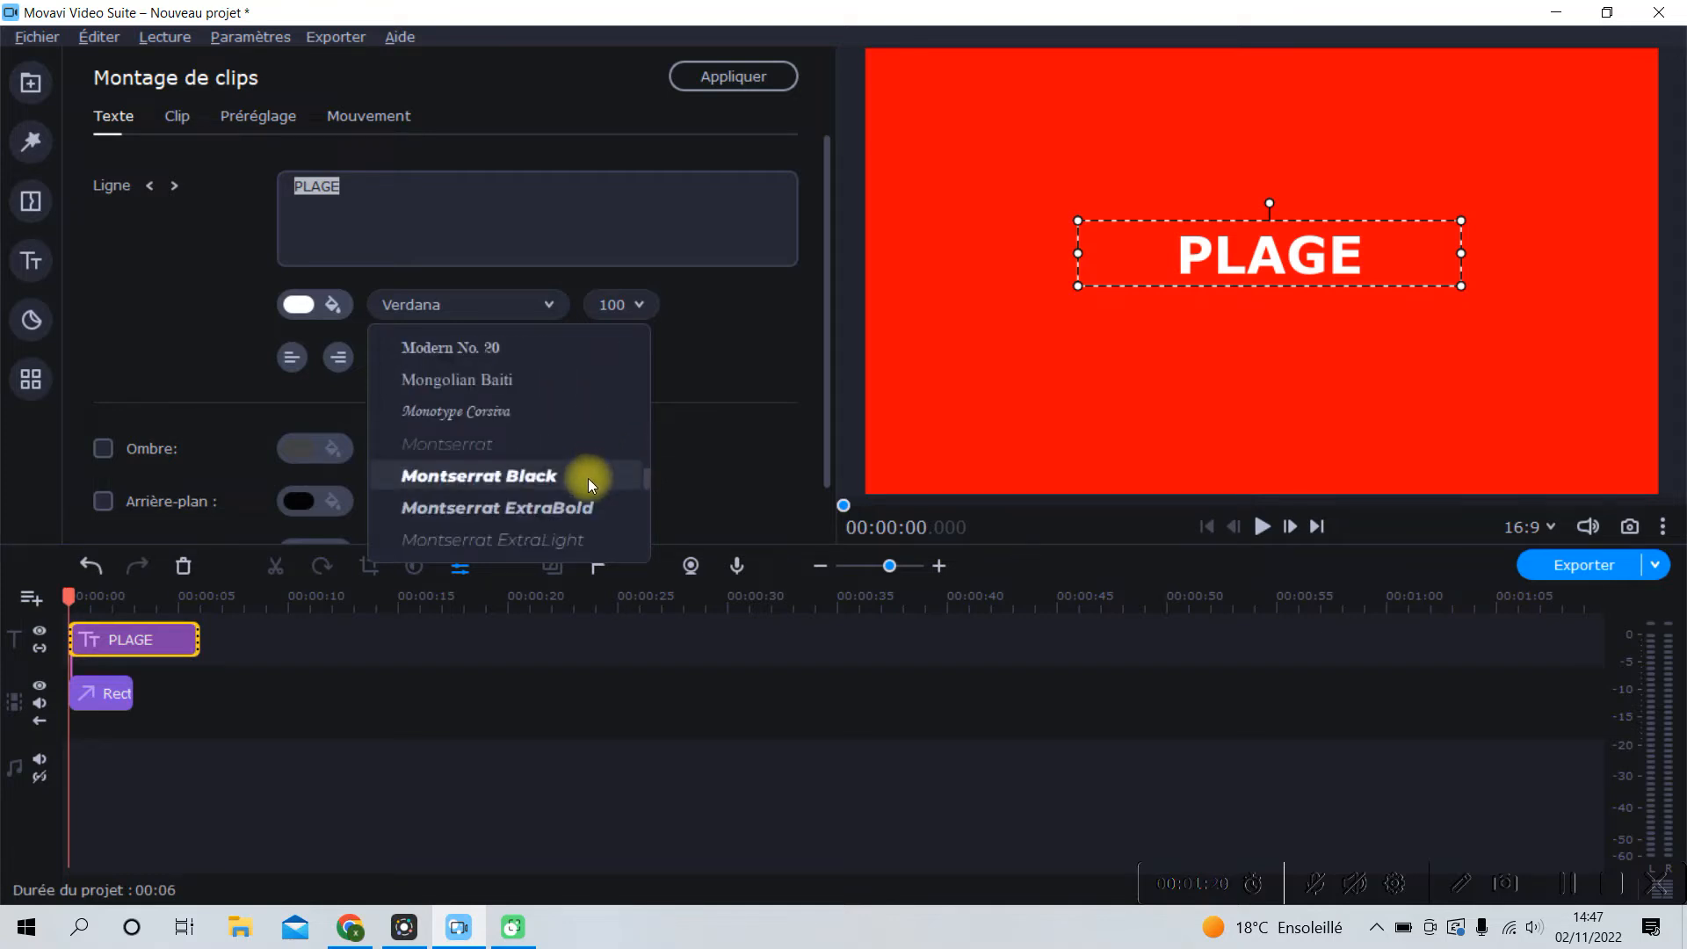
{"action": "left_click", "coordinate": [588, 479]}
{"action": "left_click", "coordinate": [478, 361]}
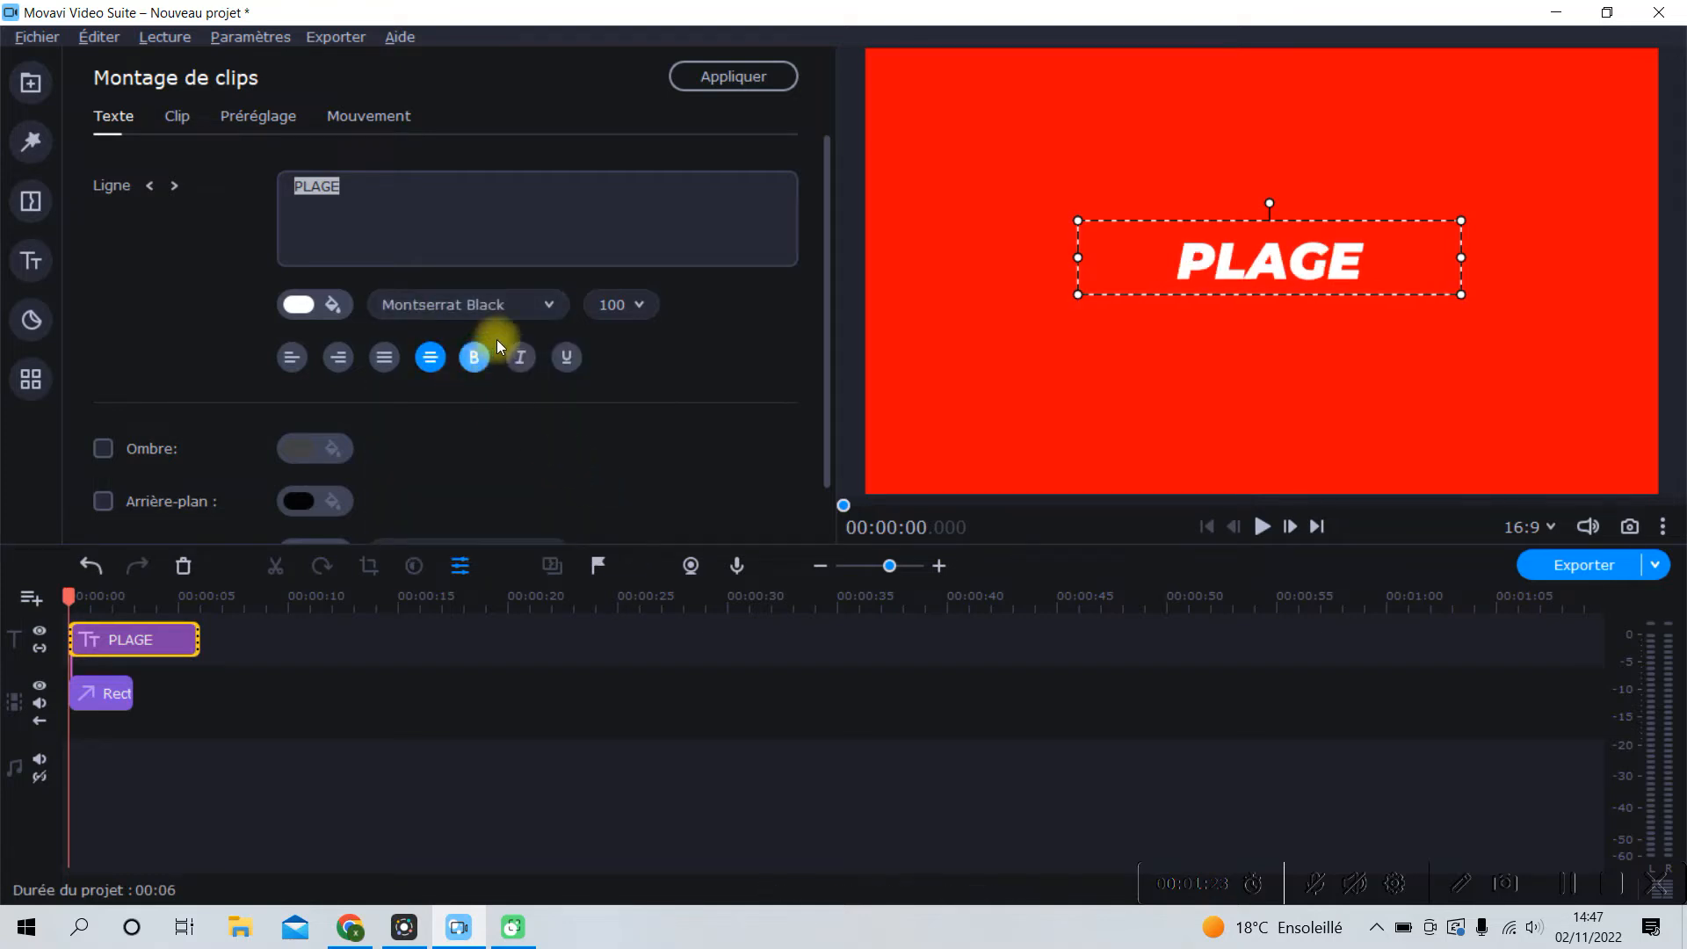
Step: Set the title's font size to 250 and widen its text box to the full width of the frame
{"action": "left_click", "coordinate": [637, 308]}
{"action": "scroll", "coordinate": [650, 528], "scroll_direction": "down", "scroll_amount": 3}
{"action": "left_click", "coordinate": [647, 541]}
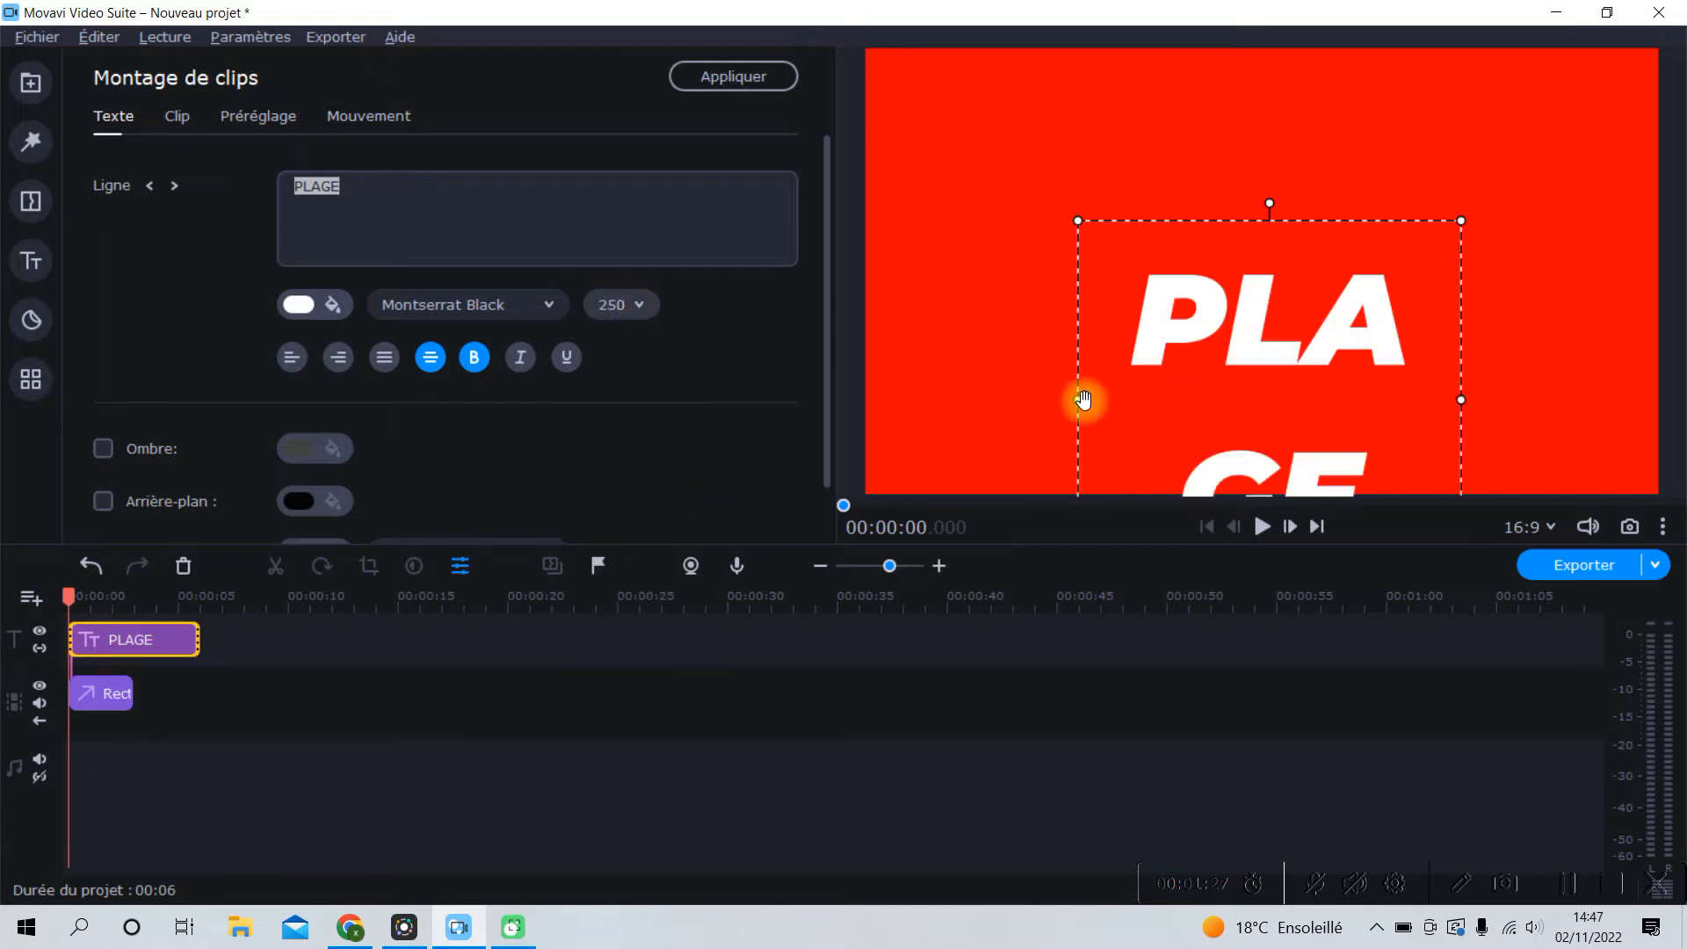
{"action": "left_click_drag", "start_coordinate": [1083, 400], "coordinate": [874, 388]}
{"action": "left_click_drag", "start_coordinate": [1485, 312], "coordinate": [1652, 303]}
Step: Try font sizes 300 and 400 on the PLAGE title and settle on 300
{"action": "left_click", "coordinate": [620, 305]}
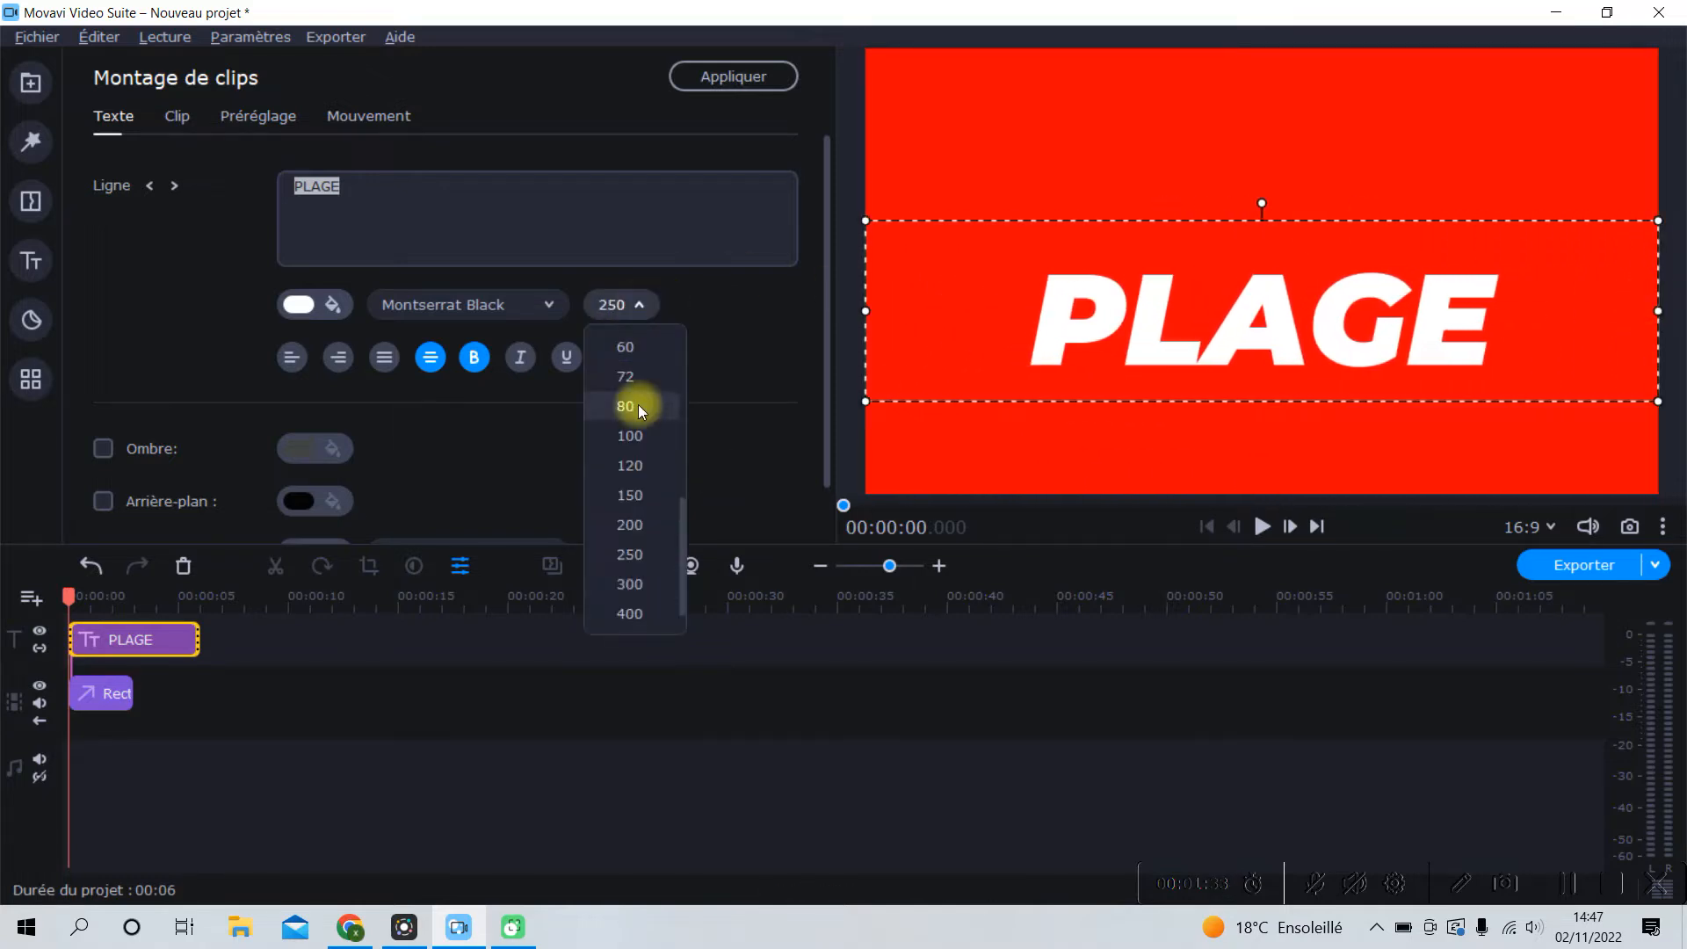
{"action": "left_click", "coordinate": [645, 584]}
{"action": "left_click", "coordinate": [647, 306]}
{"action": "left_click", "coordinate": [640, 609]}
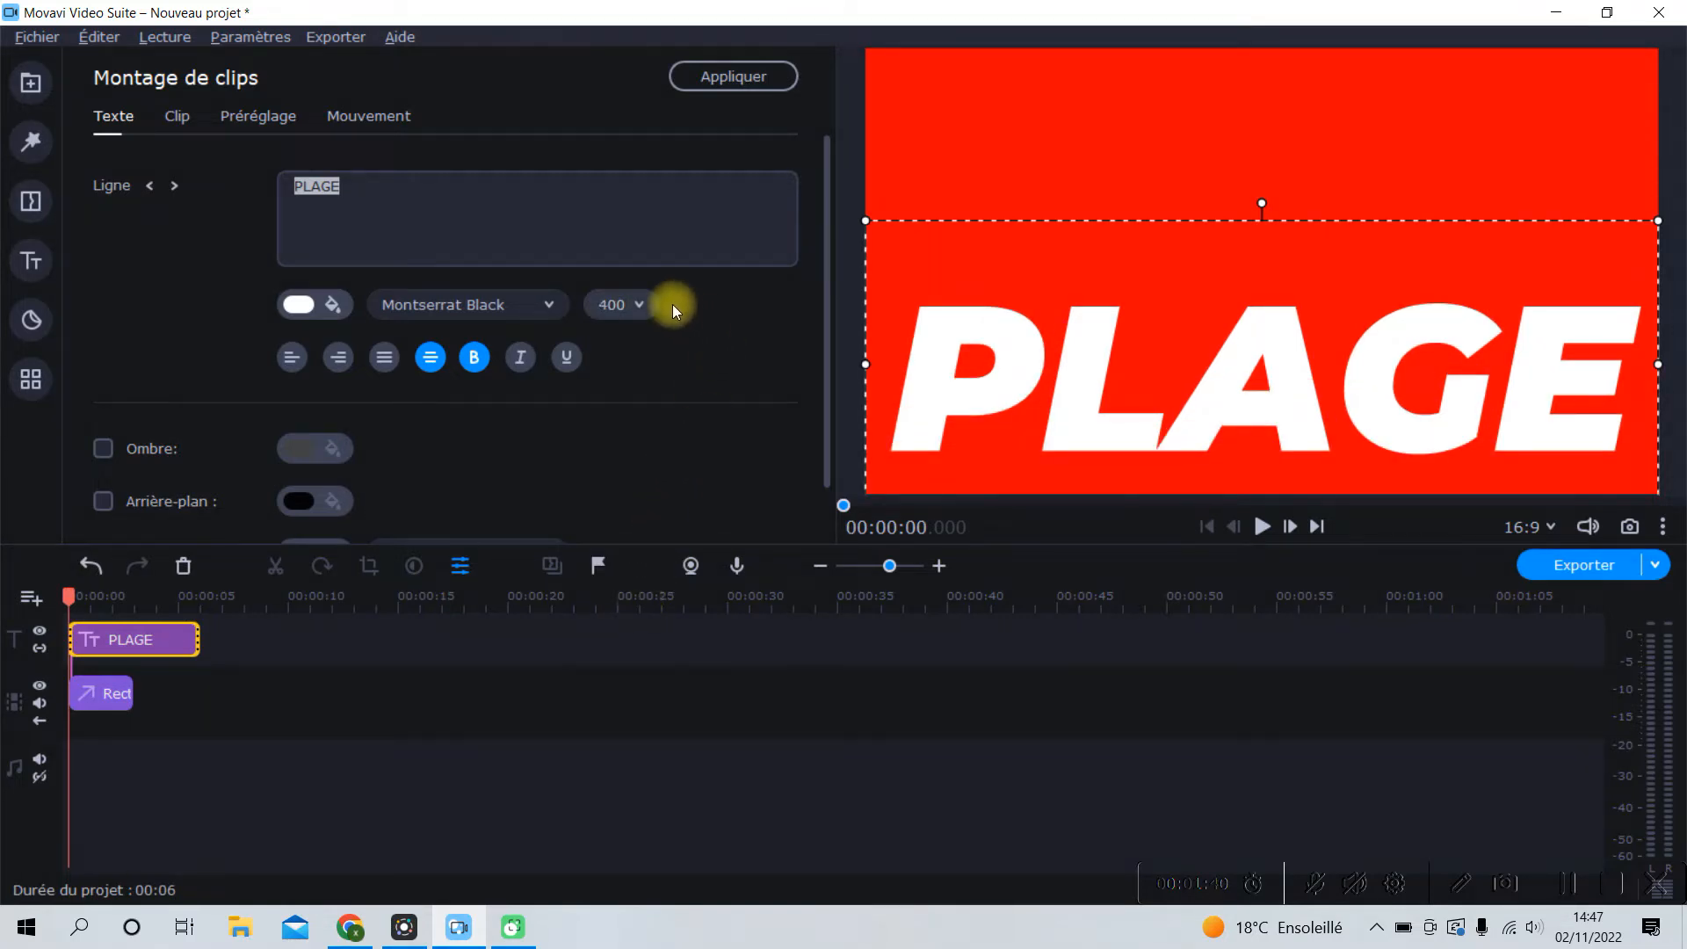
{"action": "left_click", "coordinate": [656, 300]}
{"action": "left_click", "coordinate": [666, 575]}
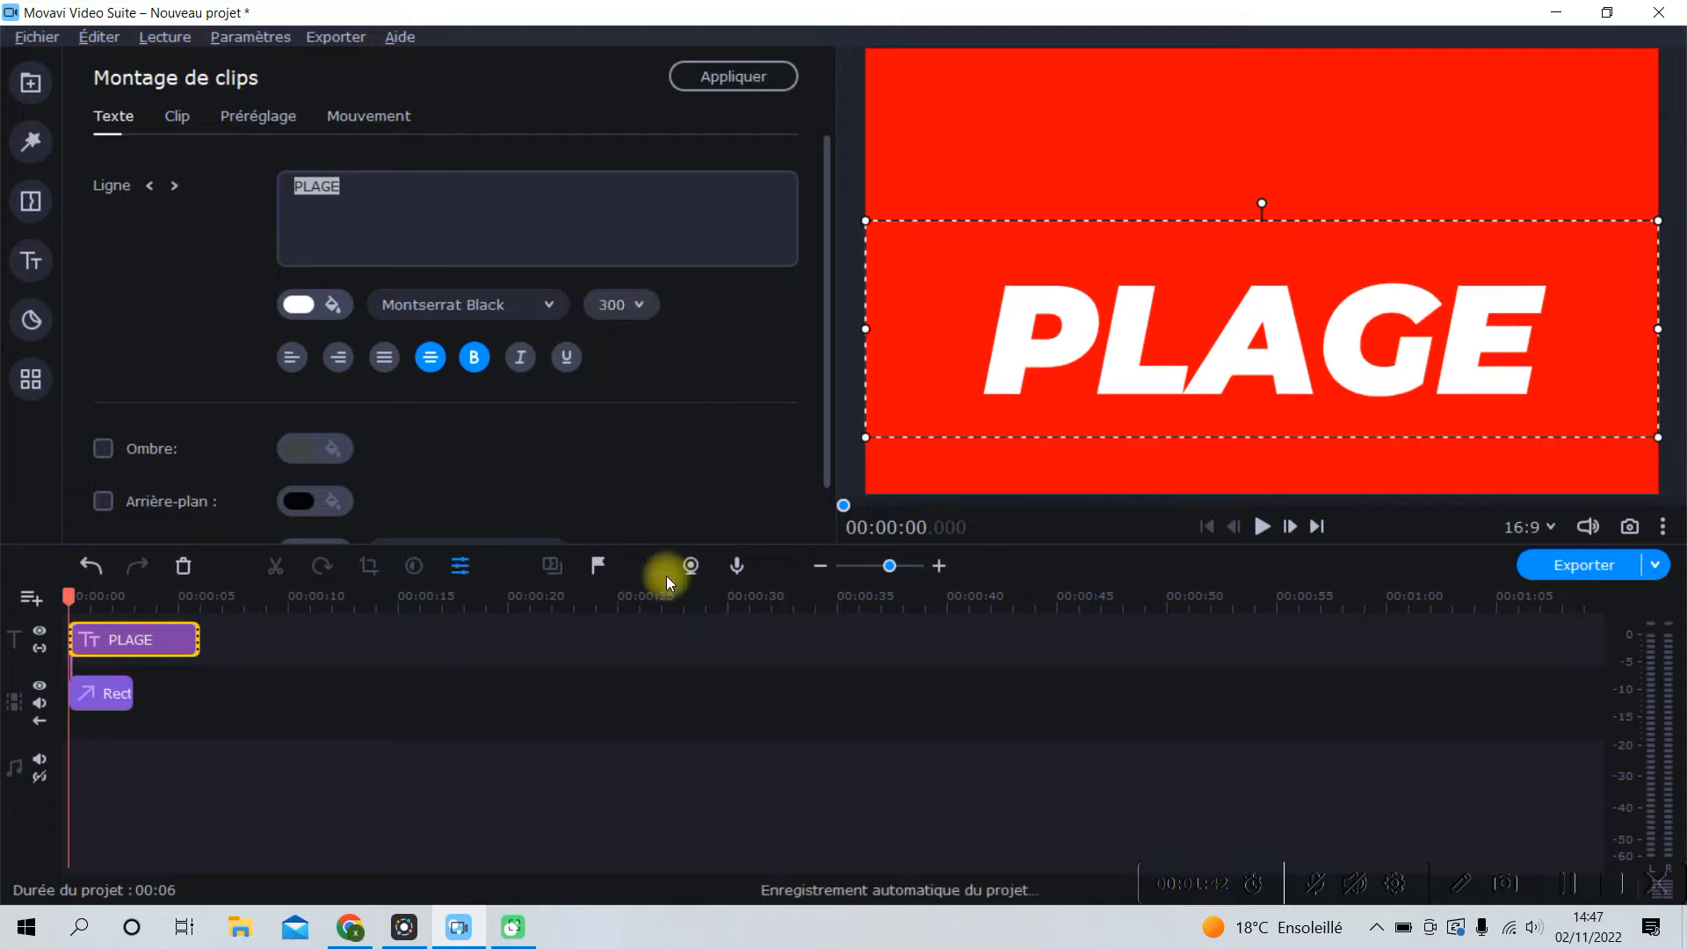
Step: Enlarge the PLAGE text box beyond the frame's sides and centre the title in the frame
{"action": "left_click_drag", "start_coordinate": [866, 438], "coordinate": [815, 457]}
{"action": "mouse_move", "coordinate": [1658, 452]}
{"action": "left_mouse_down"}
{"action": "mouse_move", "coordinate": [1678, 481]}
{"action": "mouse_move", "coordinate": [1678, 458]}
{"action": "left_mouse_up"}
{"action": "left_click_drag", "start_coordinate": [1424, 378], "coordinate": [1371, 388]}
{"action": "left_click_drag", "start_coordinate": [1626, 230], "coordinate": [1652, 223]}
{"action": "left_click_drag", "start_coordinate": [1243, 379], "coordinate": [1299, 299]}
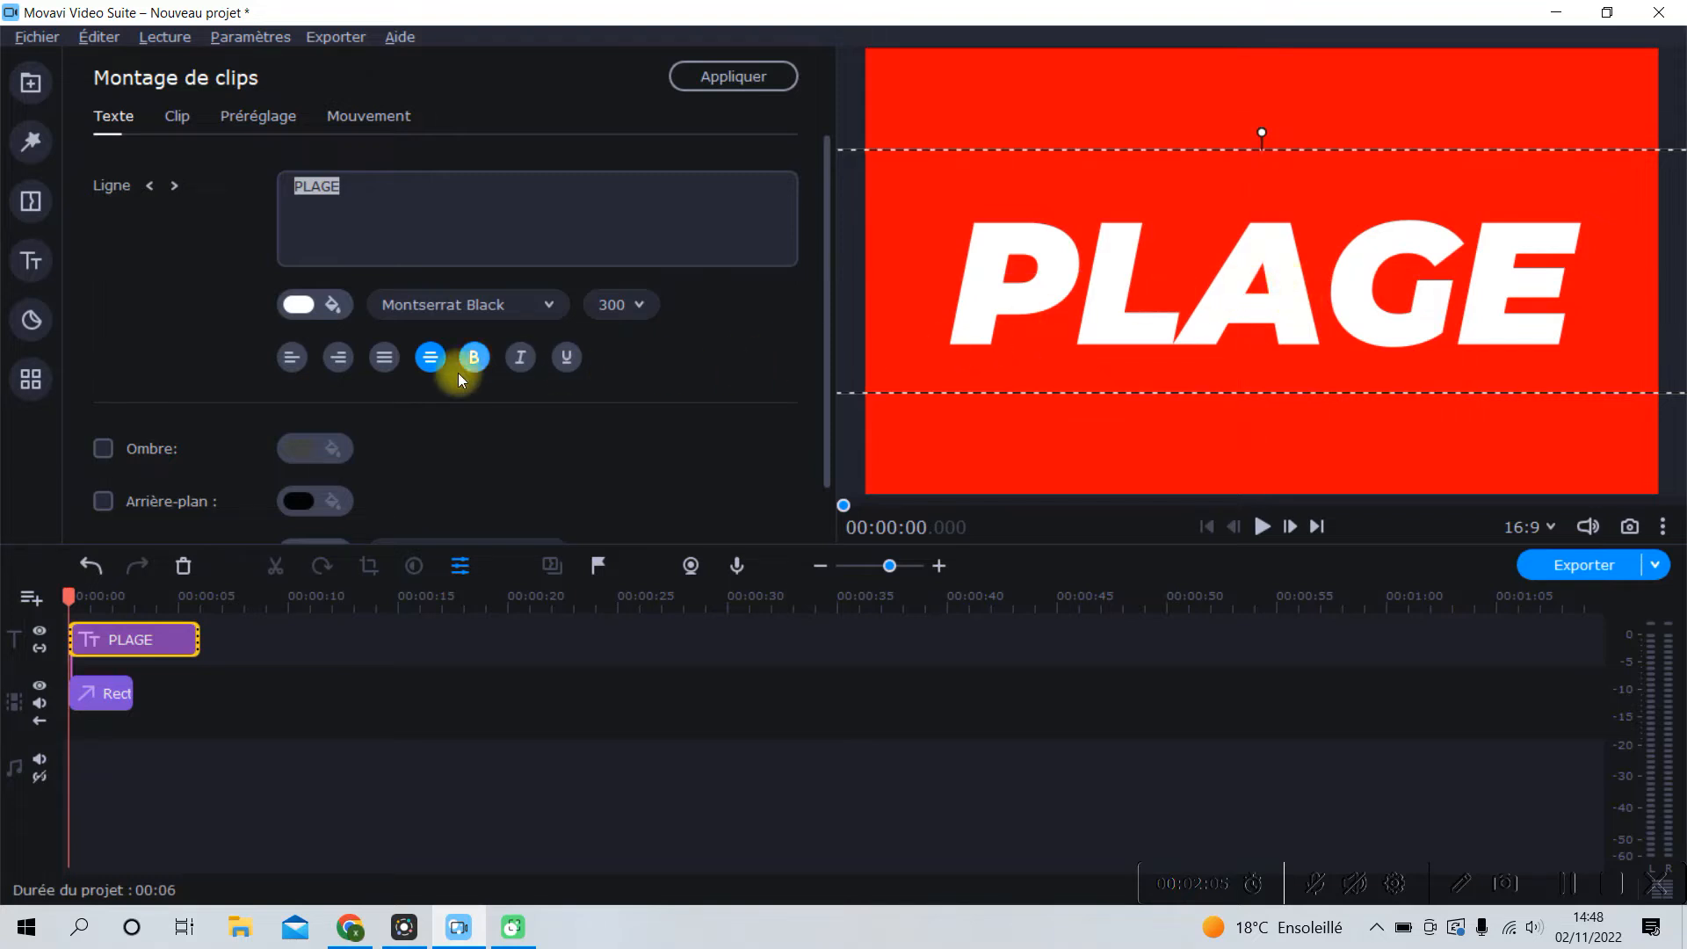
Step: Change the PLAGE text colour to bright green
{"action": "left_click", "coordinate": [334, 308]}
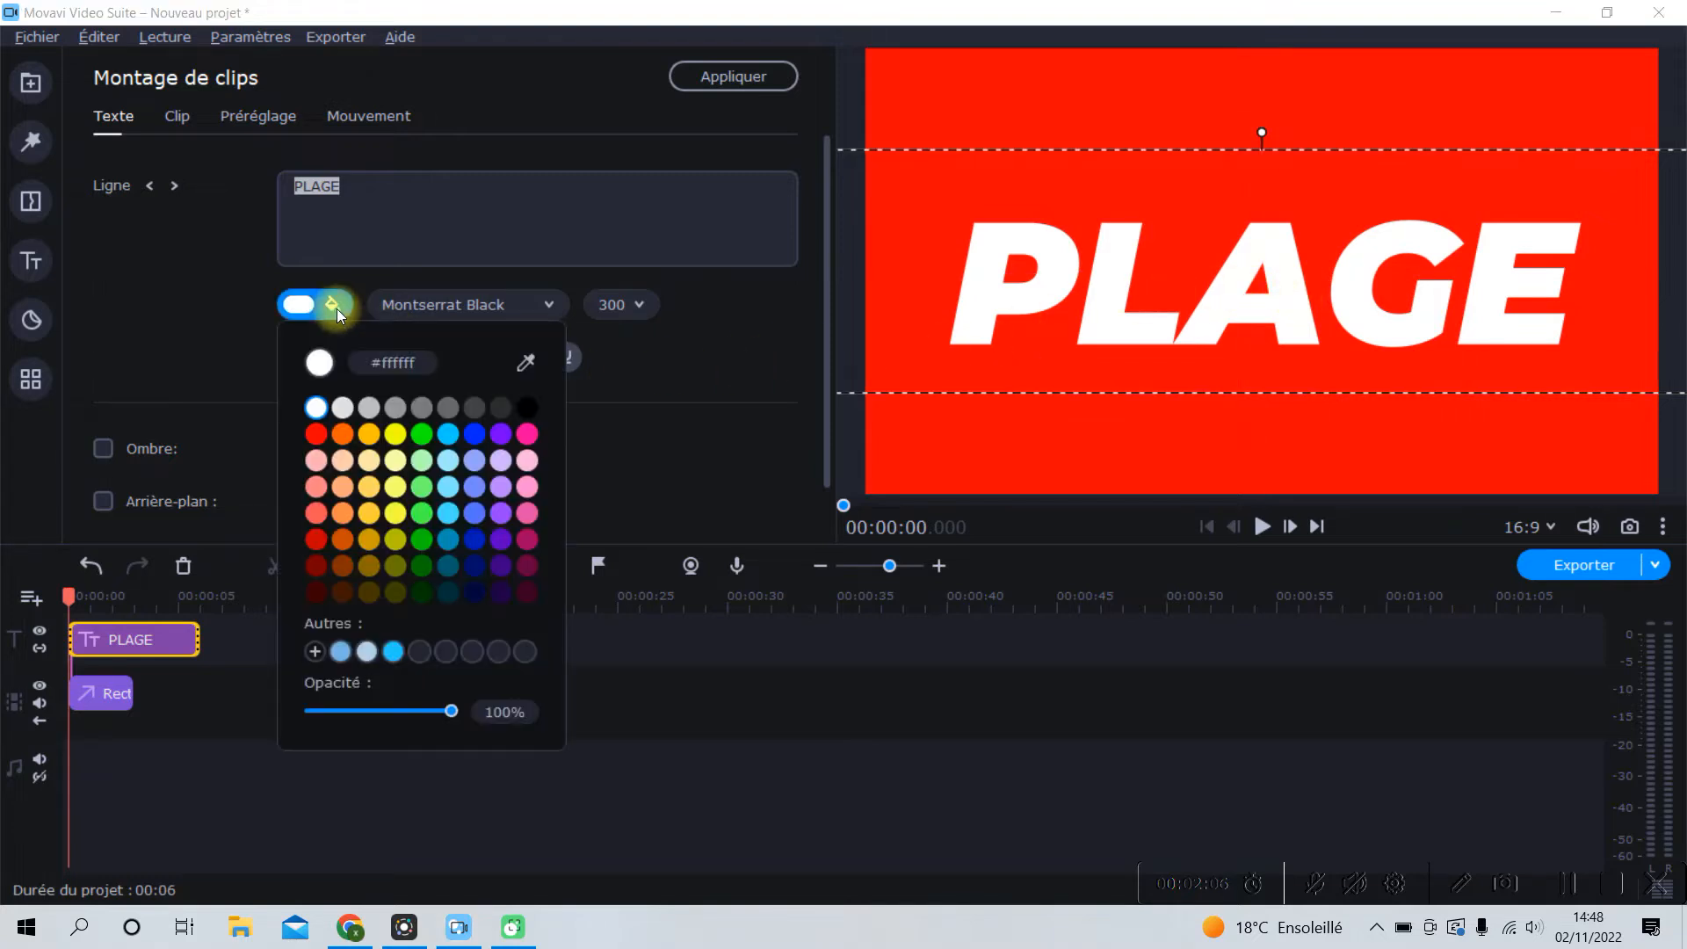
{"action": "left_click", "coordinate": [422, 433]}
{"action": "left_click", "coordinate": [704, 403]}
Step: Enable the title's shadow (Ombre) and make it black (#000000) with 65% opacity
{"action": "scroll", "coordinate": [799, 361], "scroll_direction": "down", "scroll_amount": 1}
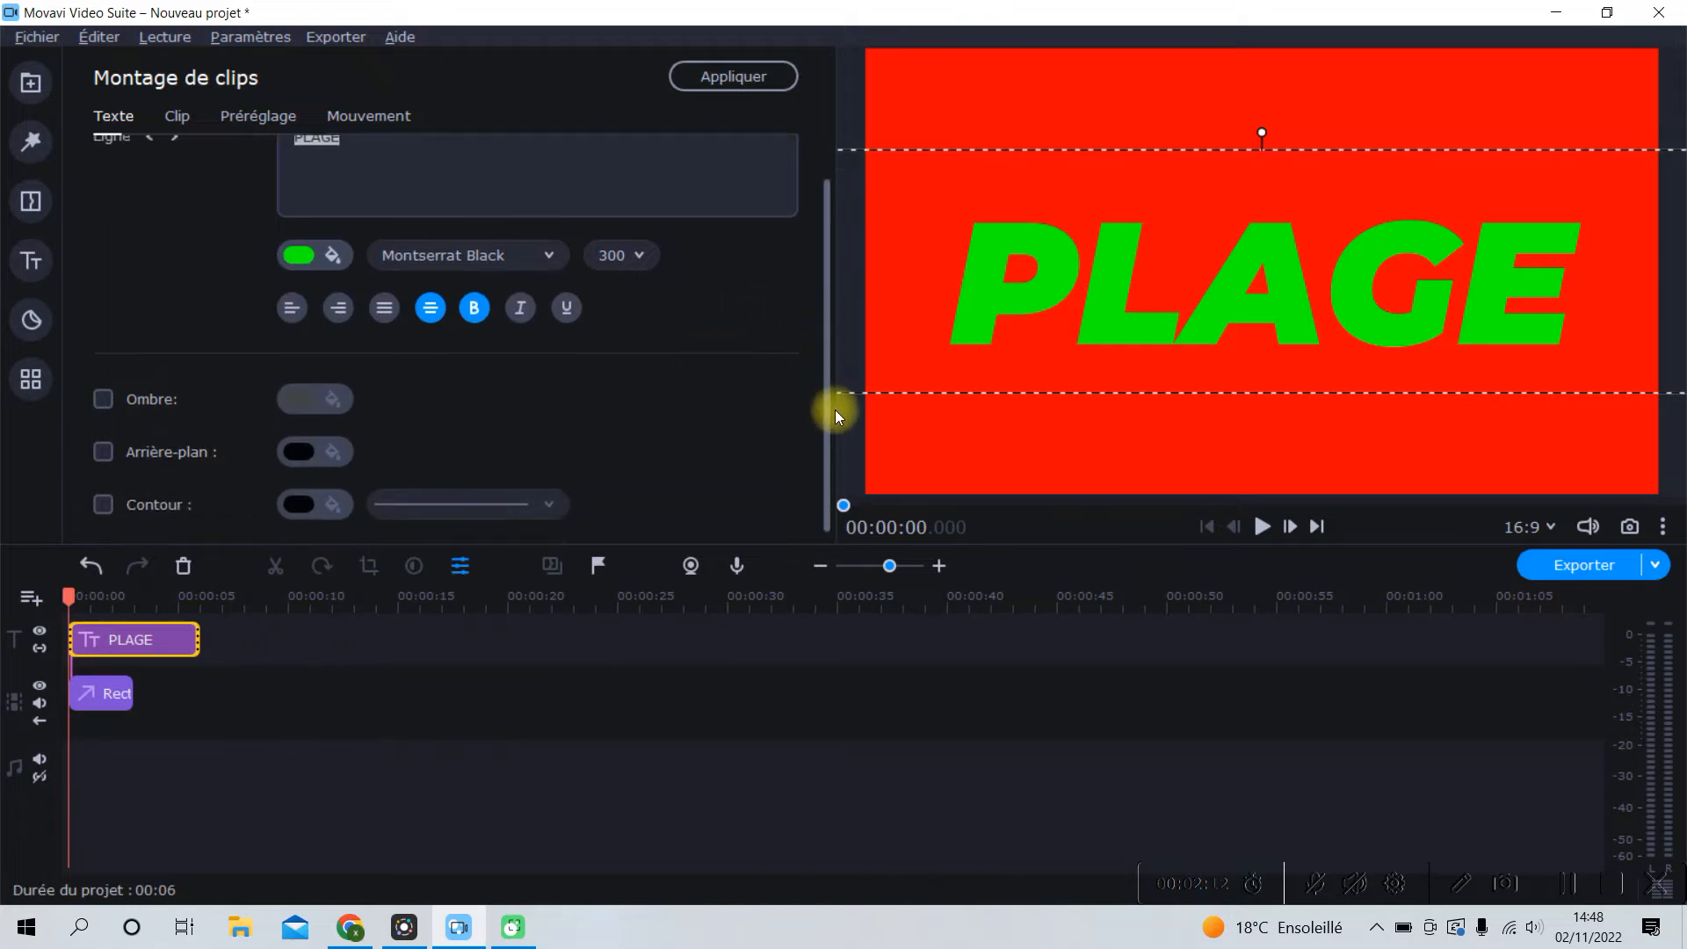
{"action": "left_click", "coordinate": [106, 385]}
{"action": "left_click", "coordinate": [321, 383]}
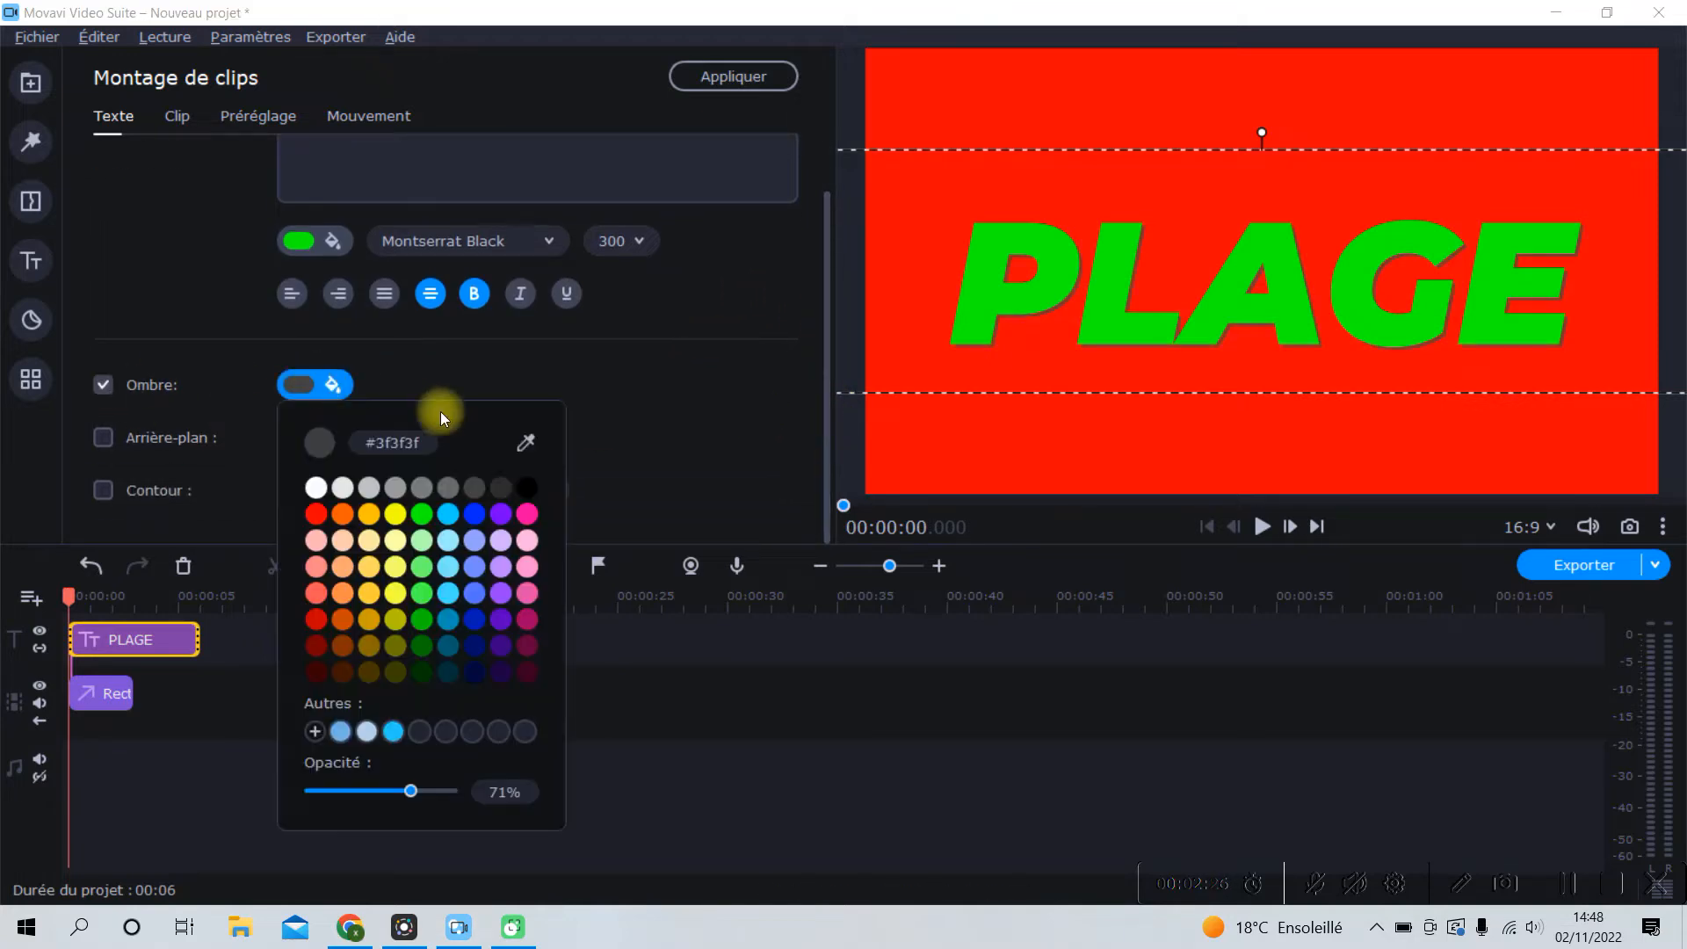
{"action": "left_click", "coordinate": [526, 487]}
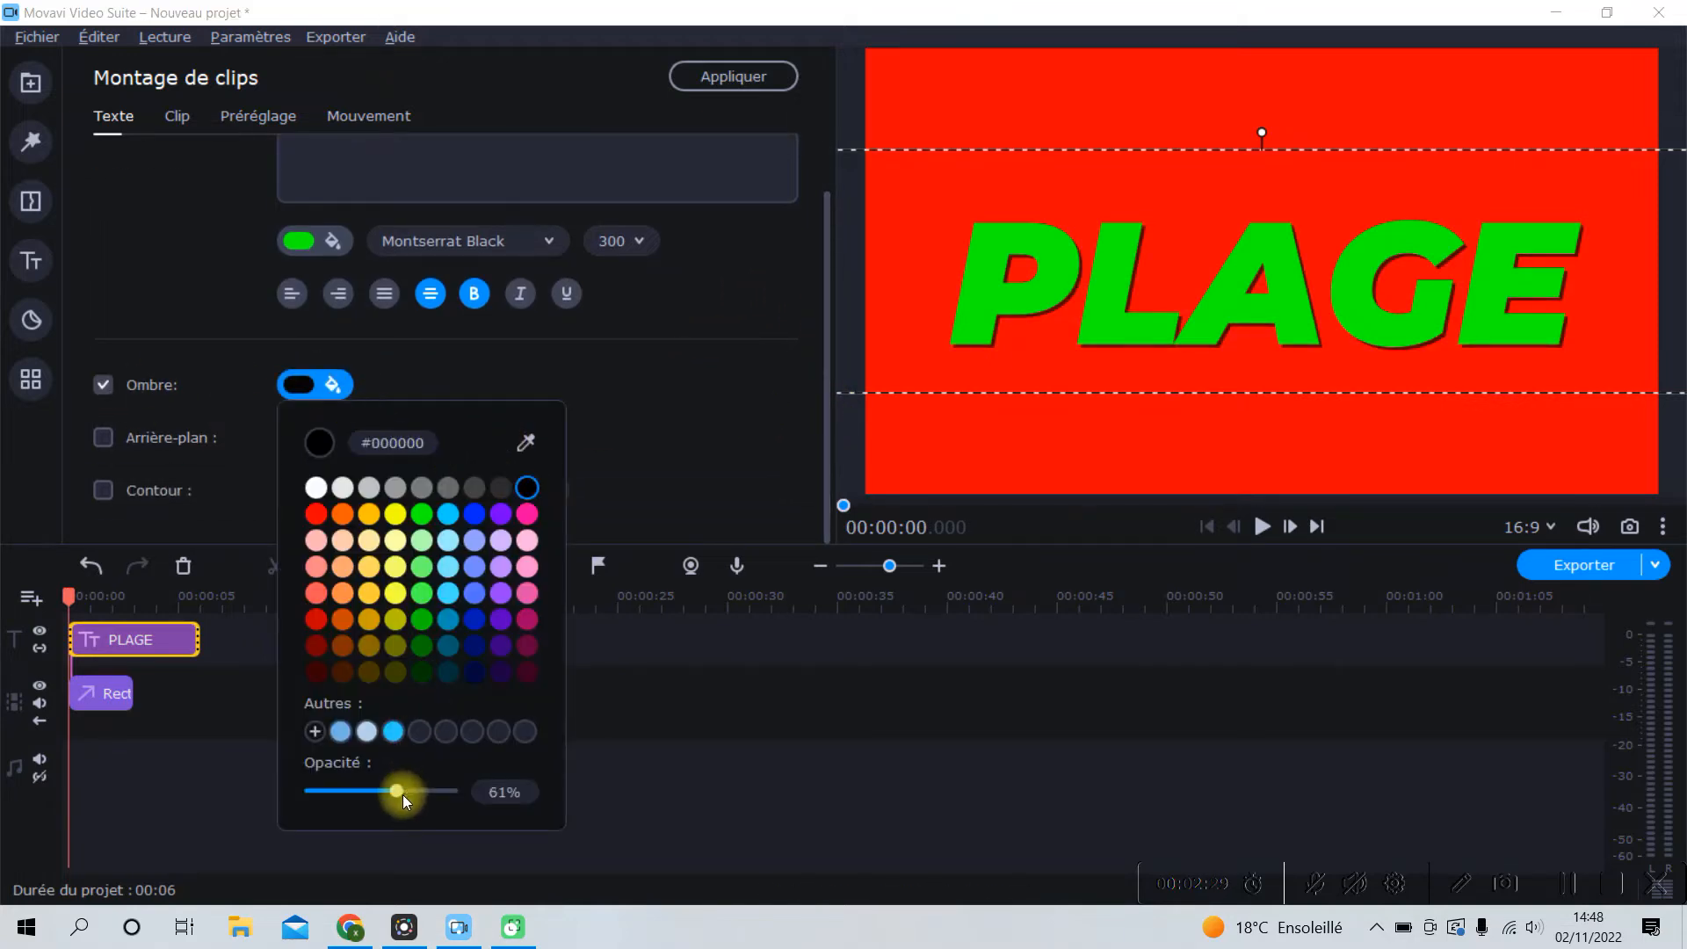
{"action": "mouse_move", "coordinate": [392, 793]}
{"action": "left_mouse_down"}
{"action": "mouse_move", "coordinate": [365, 793]}
{"action": "mouse_move", "coordinate": [392, 784]}
{"action": "left_mouse_up"}
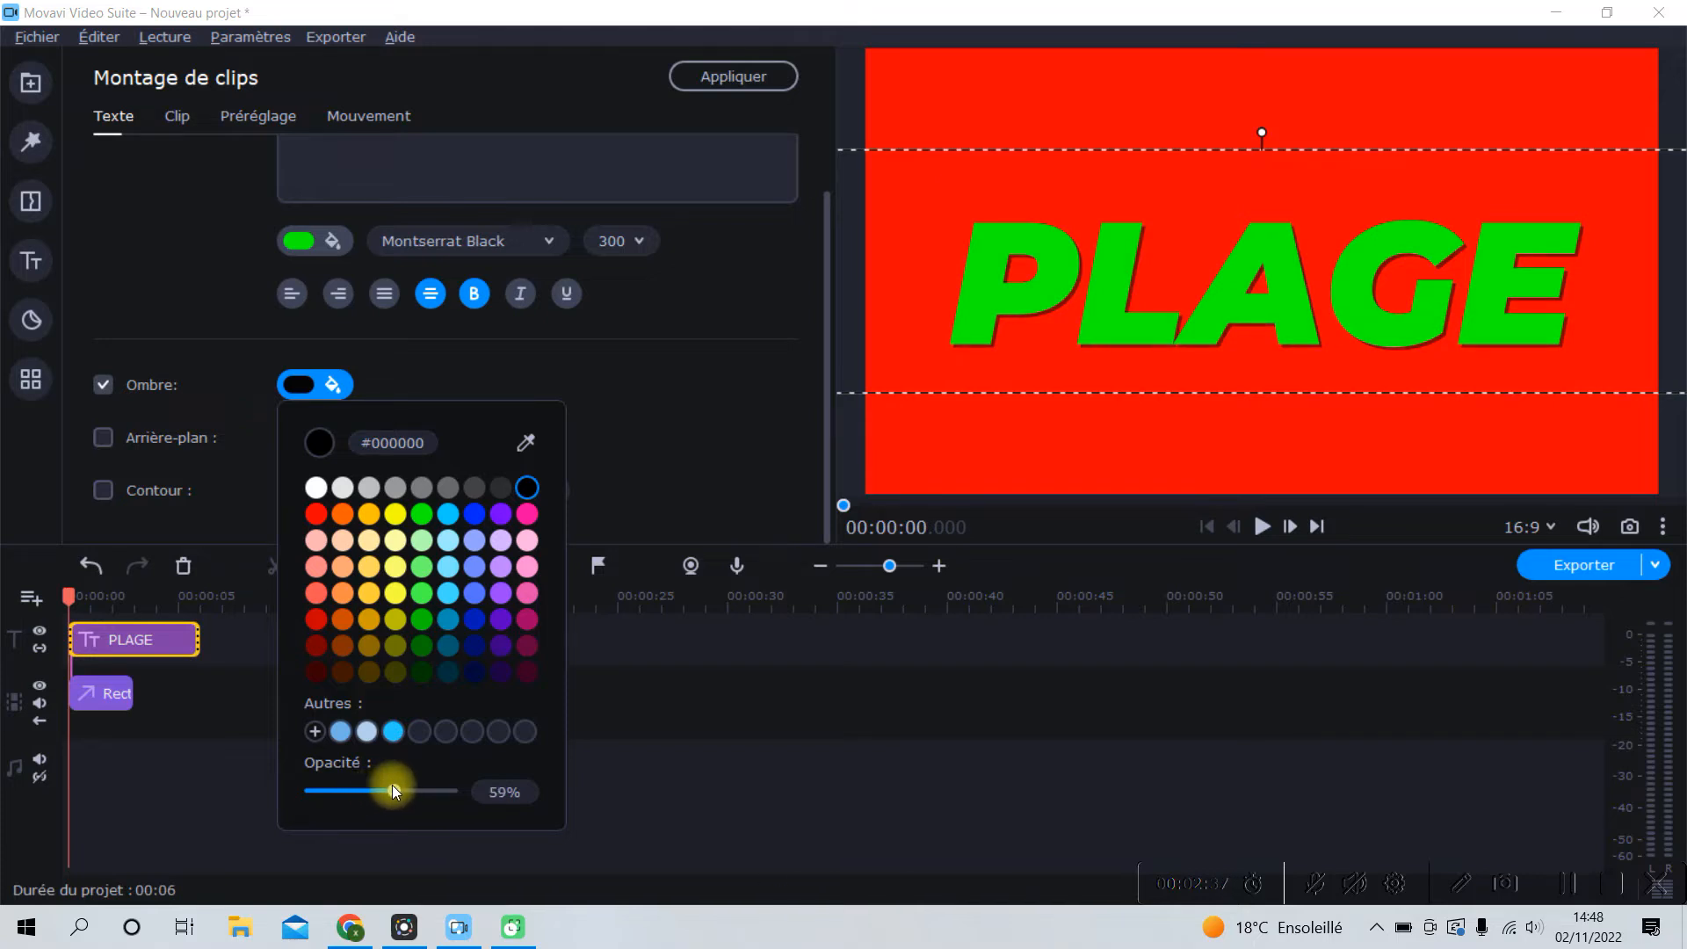
{"action": "double_click", "coordinate": [497, 792]}
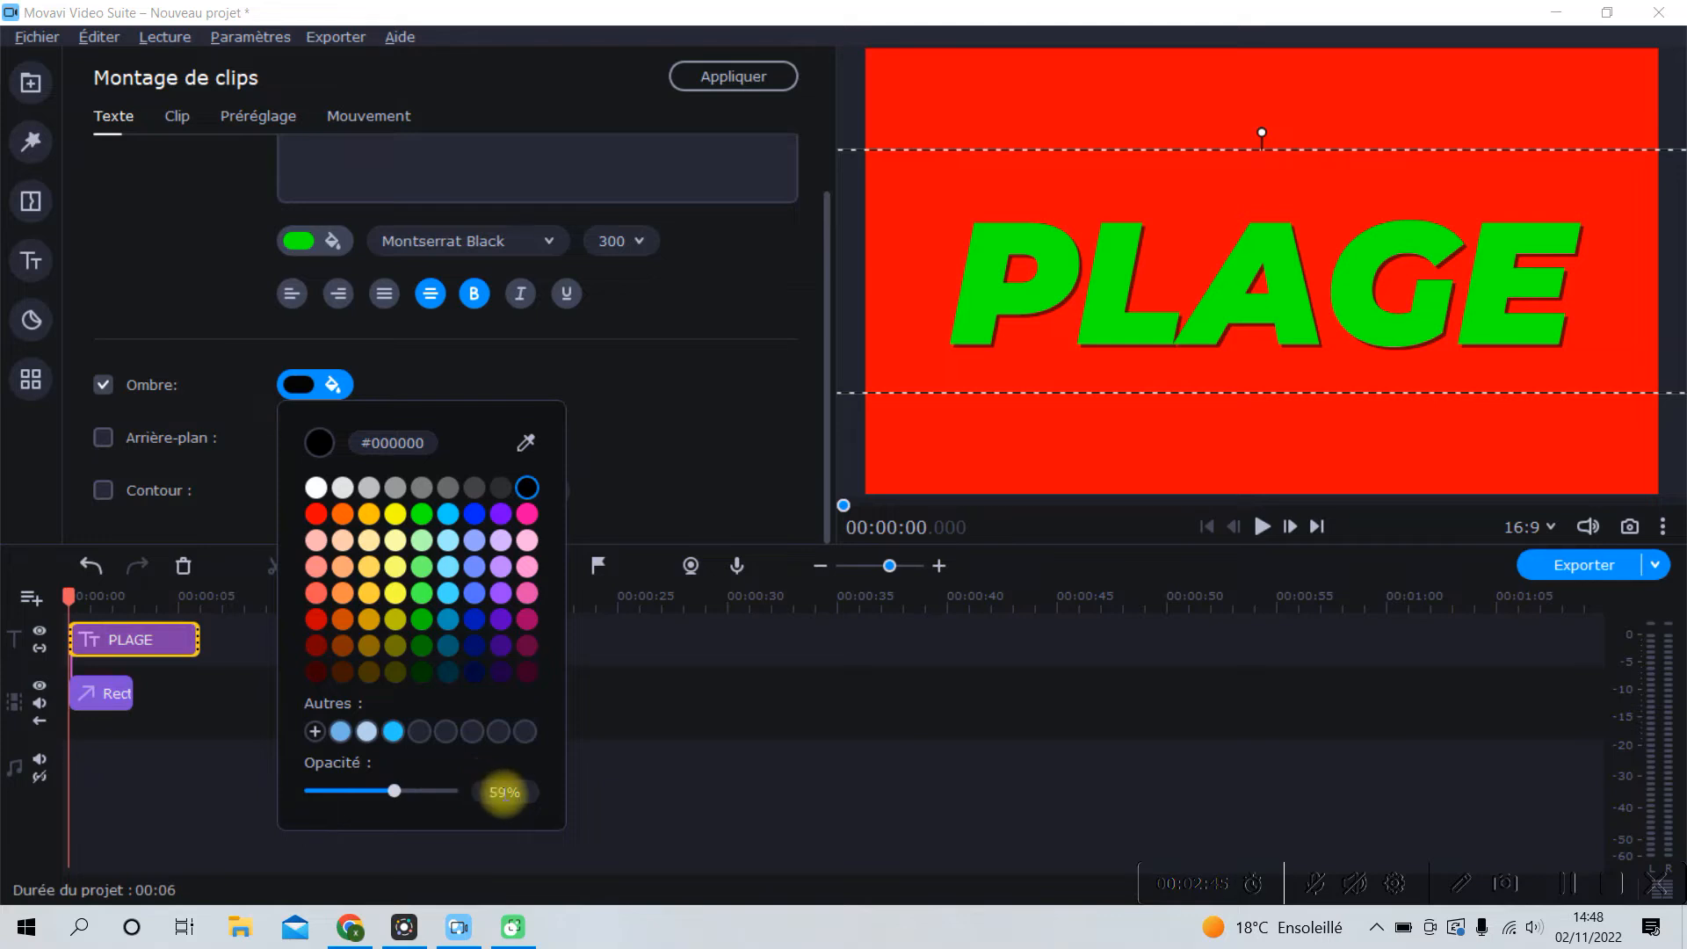
{"action": "type", "text": "80"}
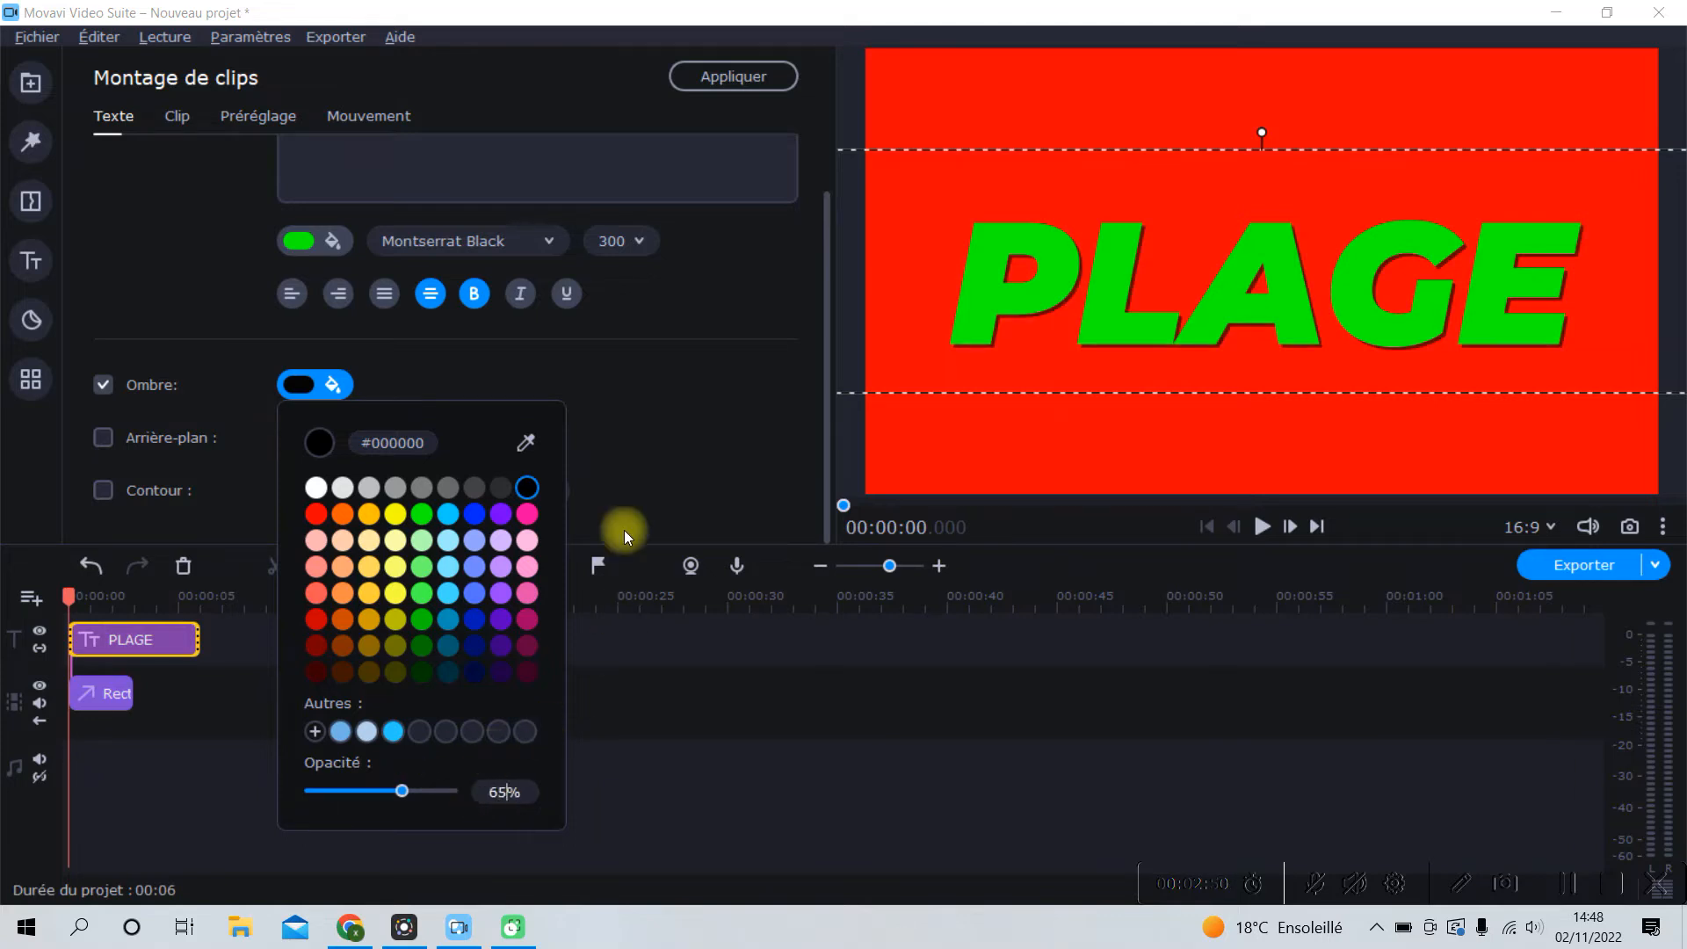
{"action": "left_click", "coordinate": [629, 469]}
{"action": "left_click", "coordinate": [372, 704]}
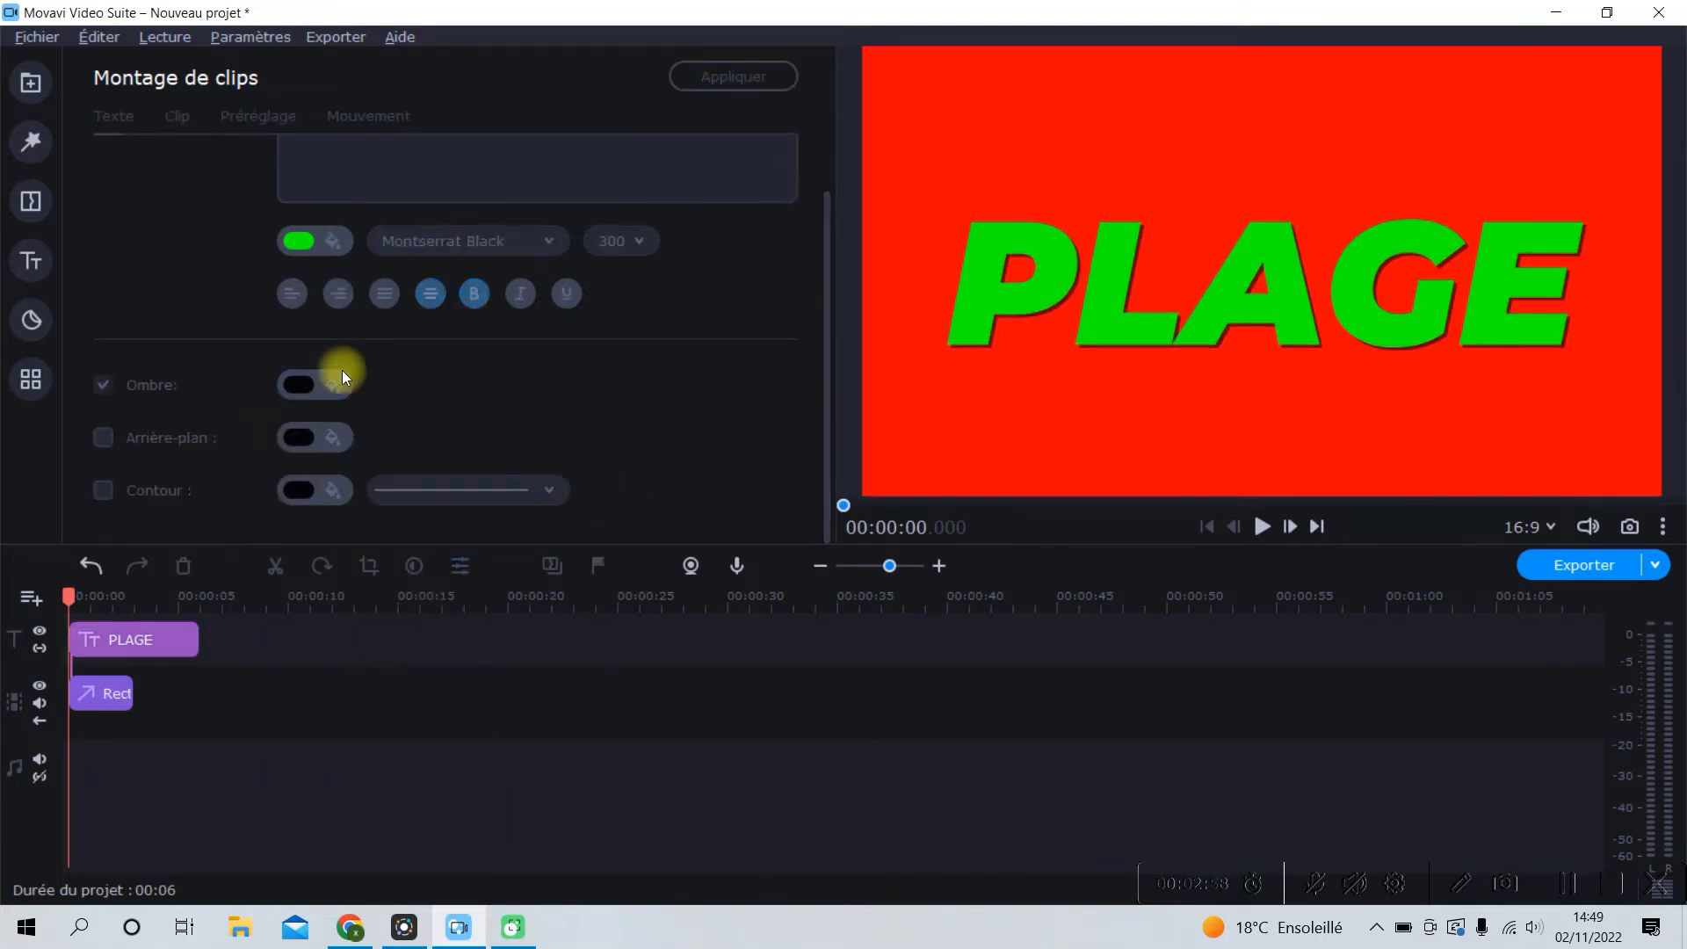
Step: Save a snapshot of the frame at 00:00:02.200 as Instantané.png in the "texte double incrustation" folder
{"action": "left_click", "coordinate": [137, 645]}
{"action": "left_click", "coordinate": [93, 700]}
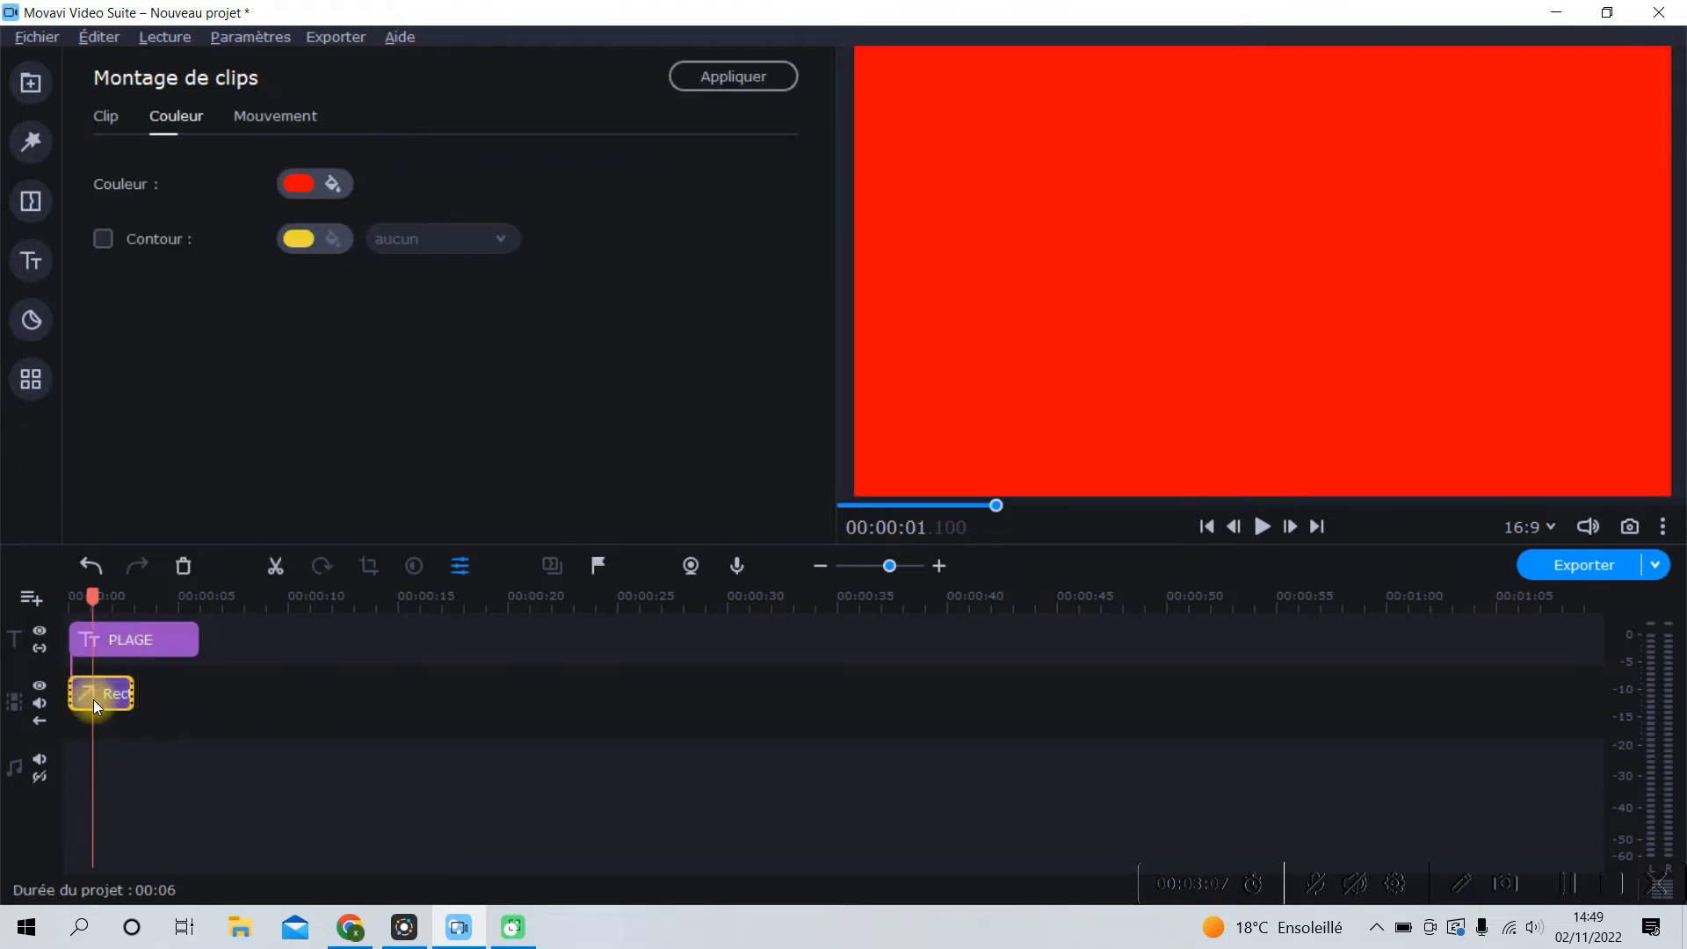
{"action": "left_click", "coordinate": [118, 642]}
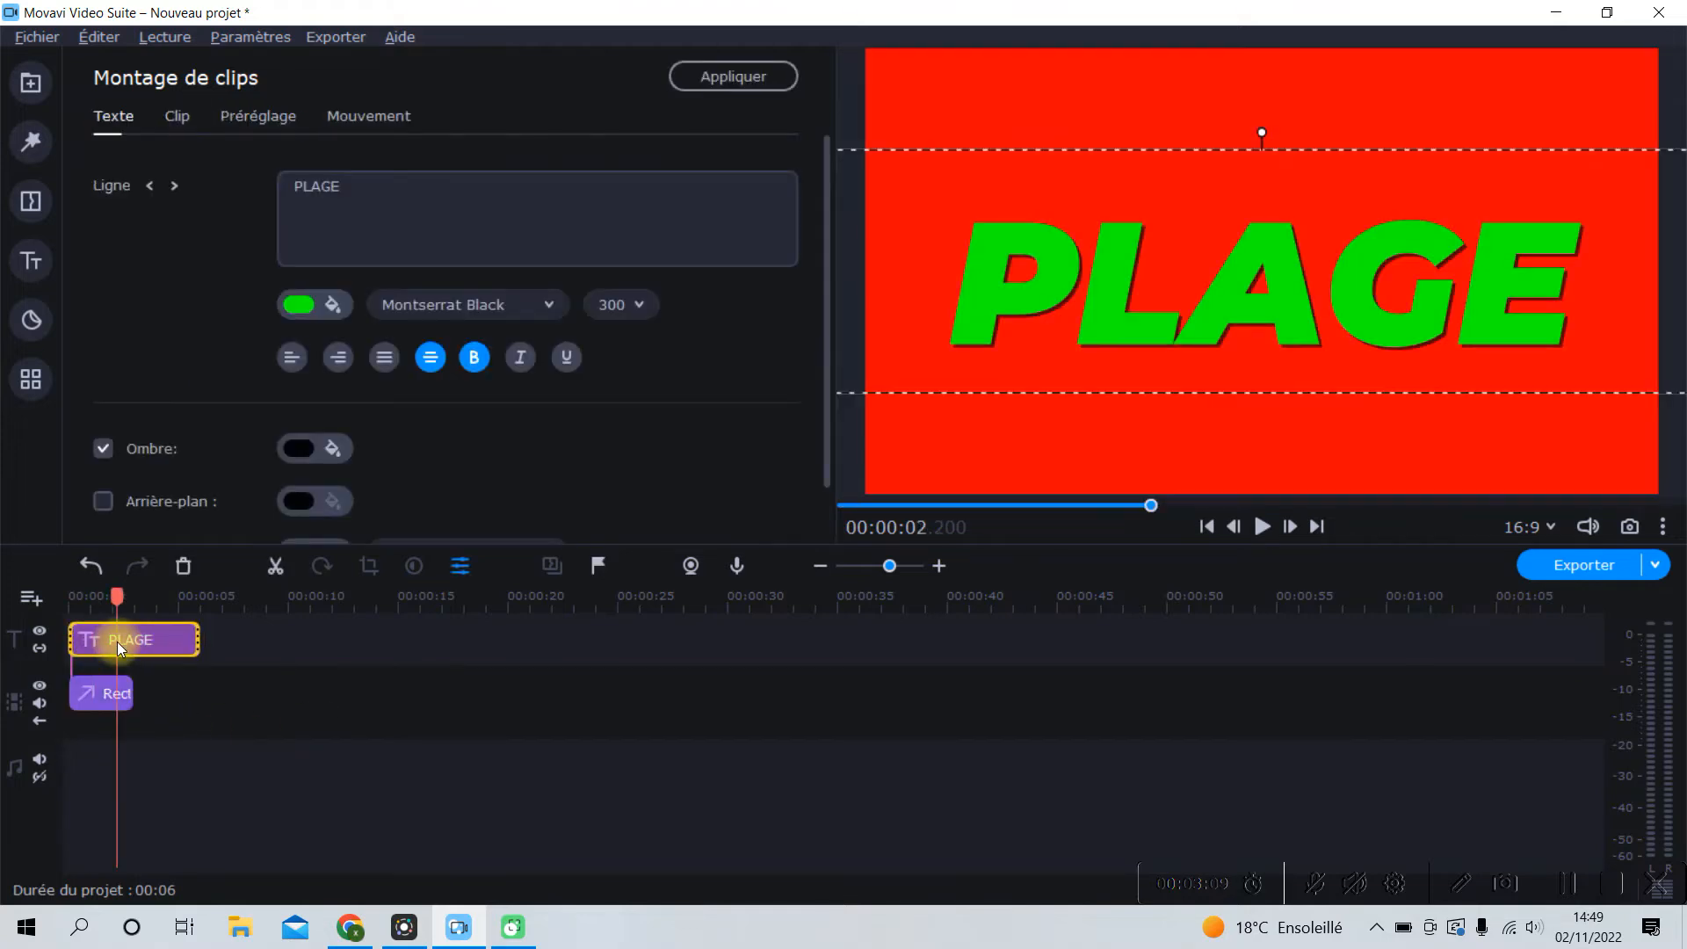
{"action": "left_click", "coordinate": [263, 701]}
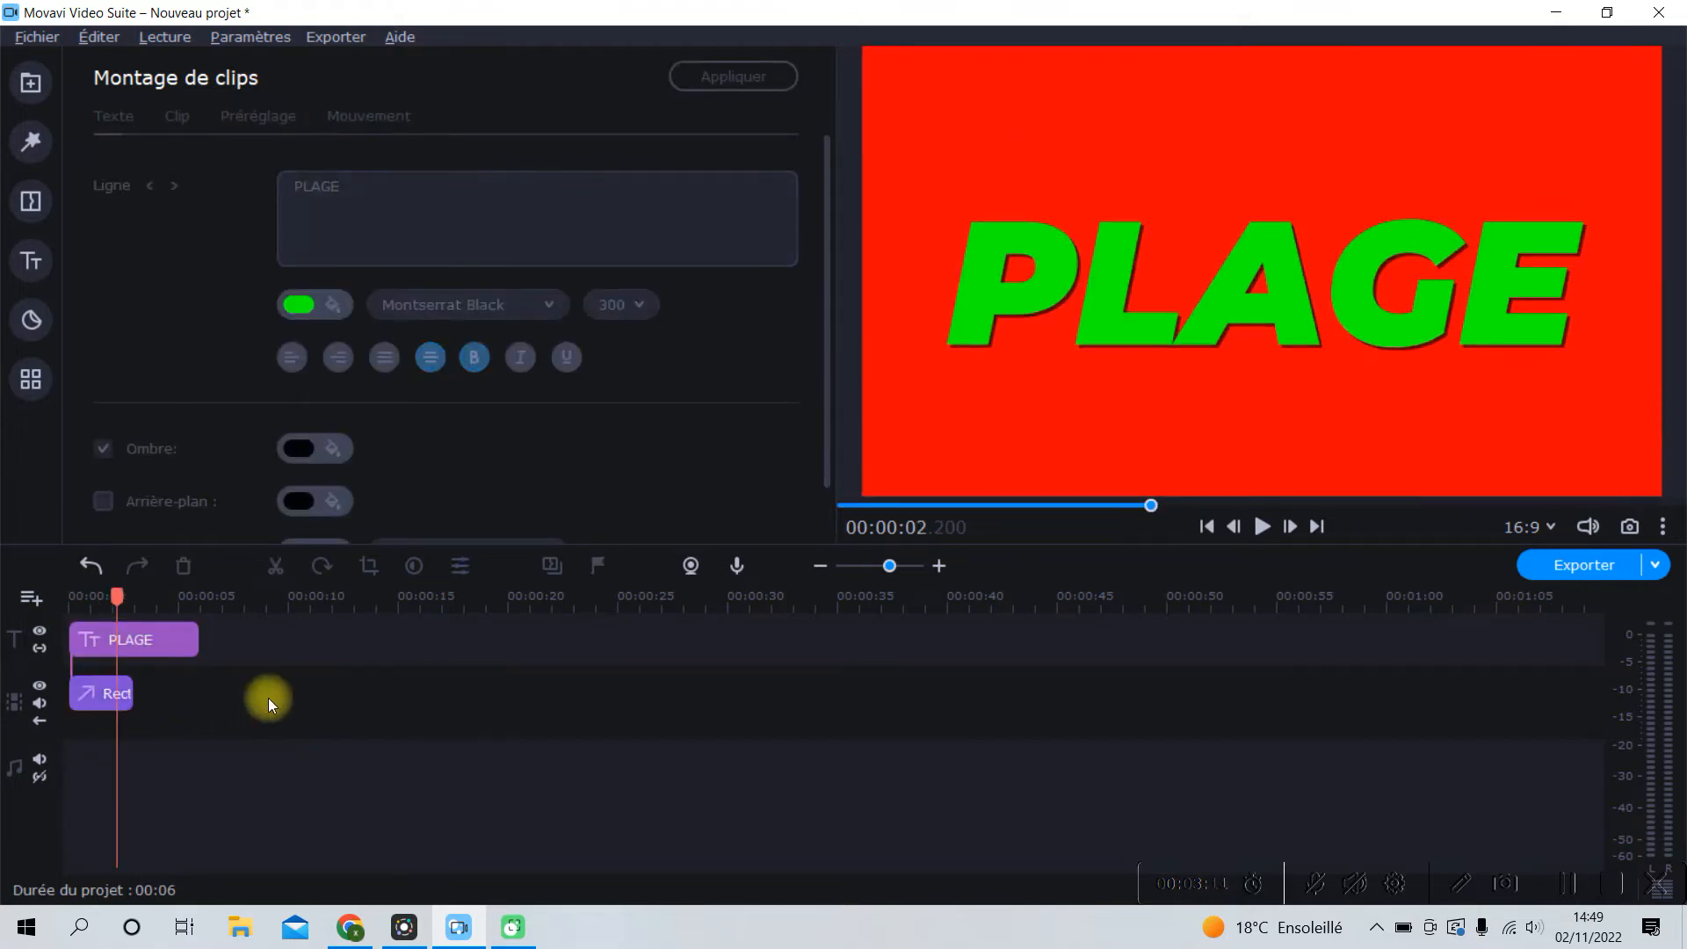
{"action": "left_click", "coordinate": [1631, 527]}
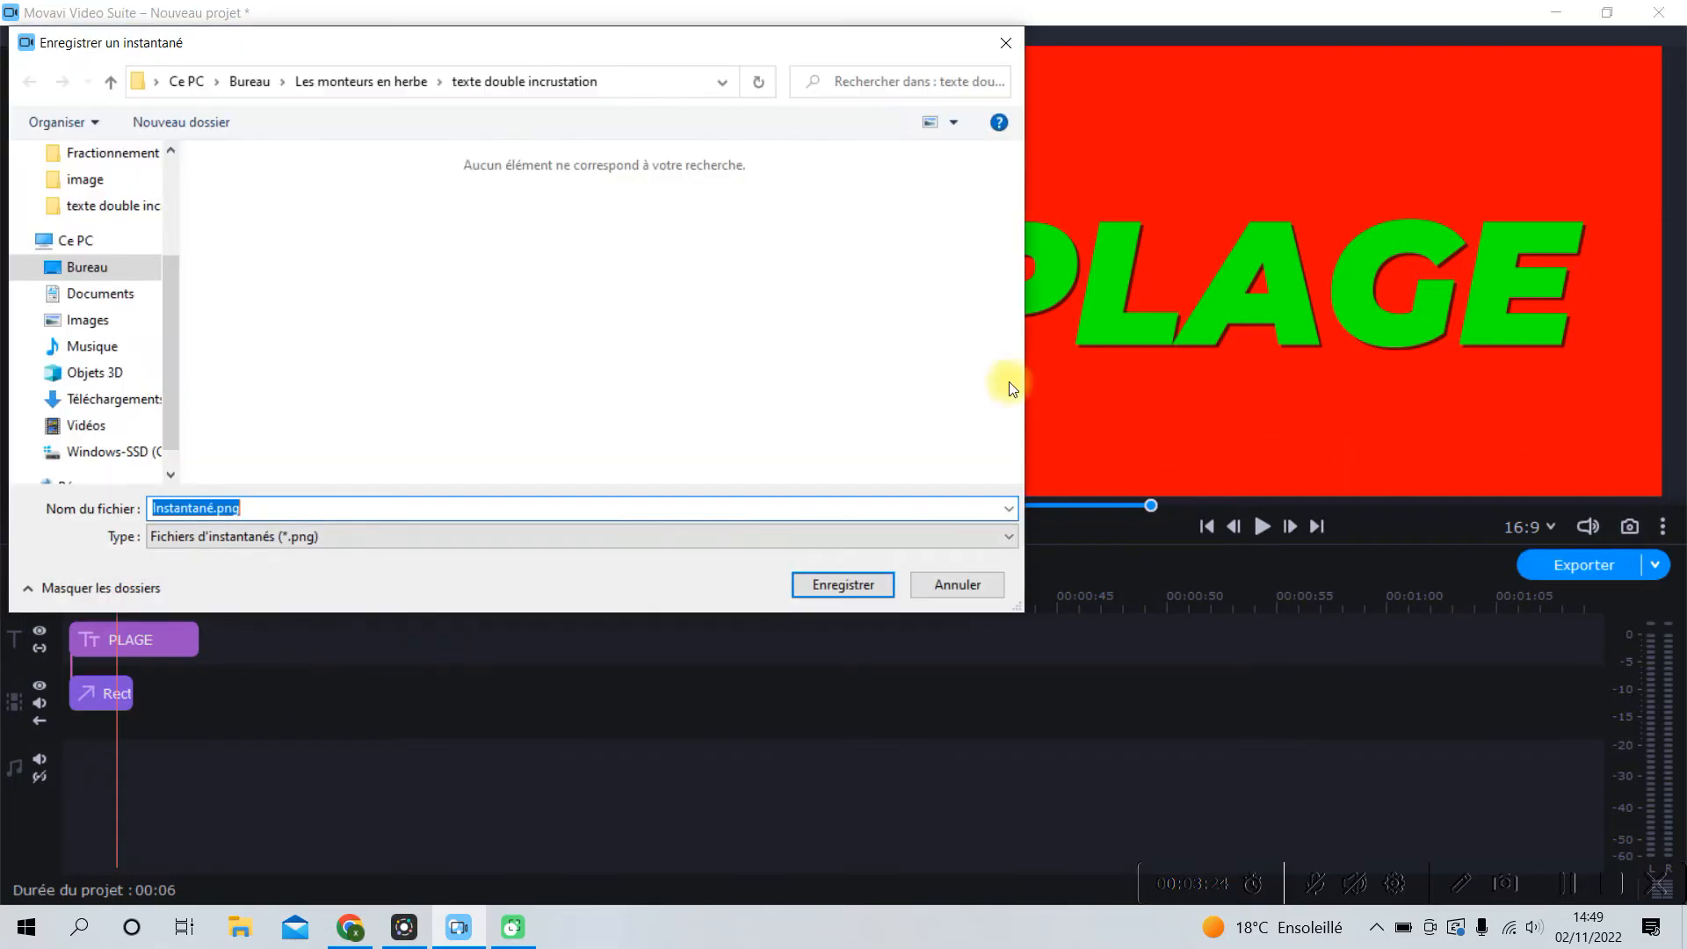
{"action": "left_click", "coordinate": [852, 585]}
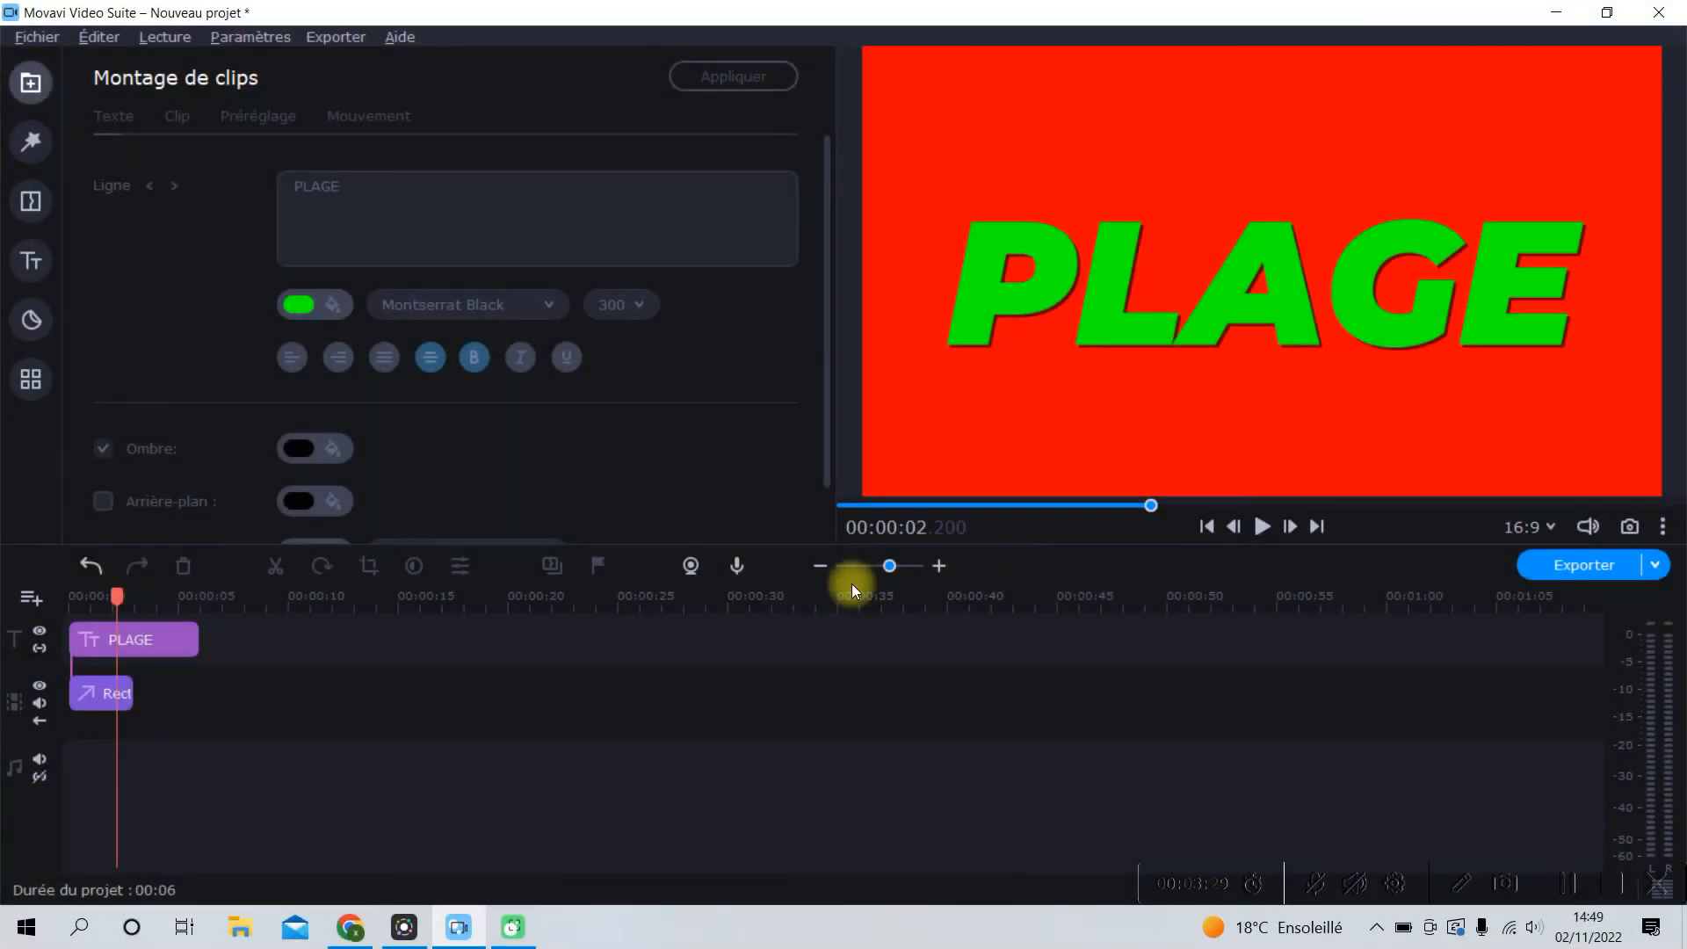
Step: Delete the title and rectangle clips from the timeline and import Instantané.png and Pexels Videos 1739010.mp4
{"action": "left_click_drag", "start_coordinate": [241, 800], "coordinate": [118, 635]}
{"action": "key", "text": "Delete"}
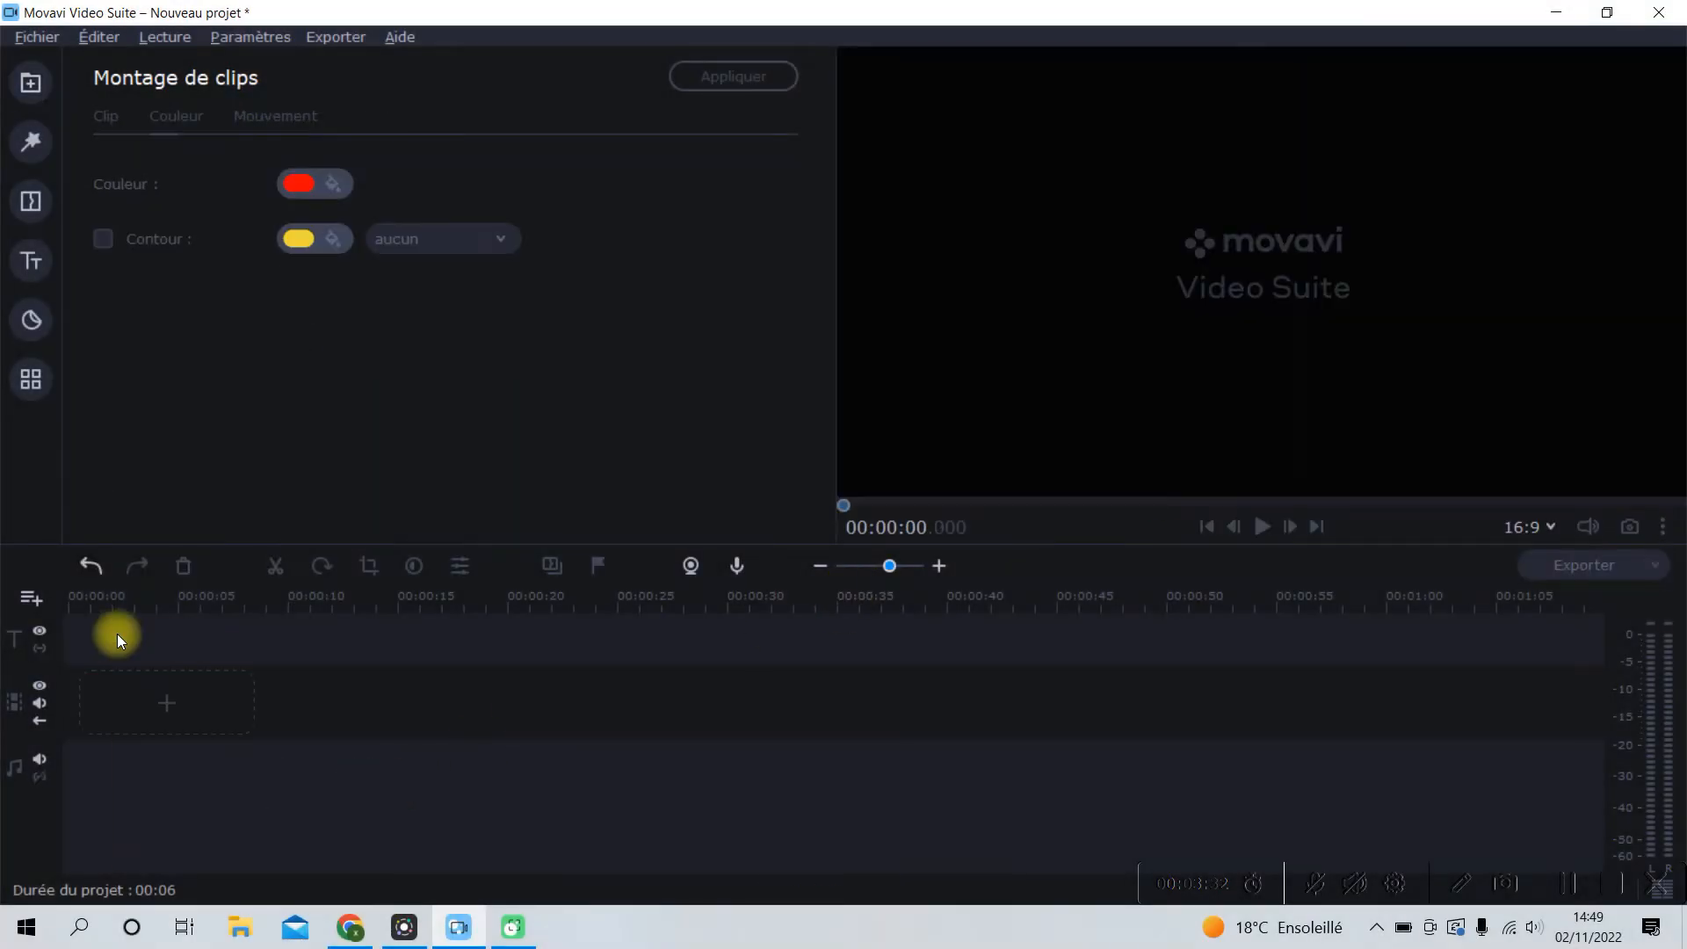
{"action": "left_click", "coordinate": [31, 83]}
{"action": "left_click", "coordinate": [572, 267]}
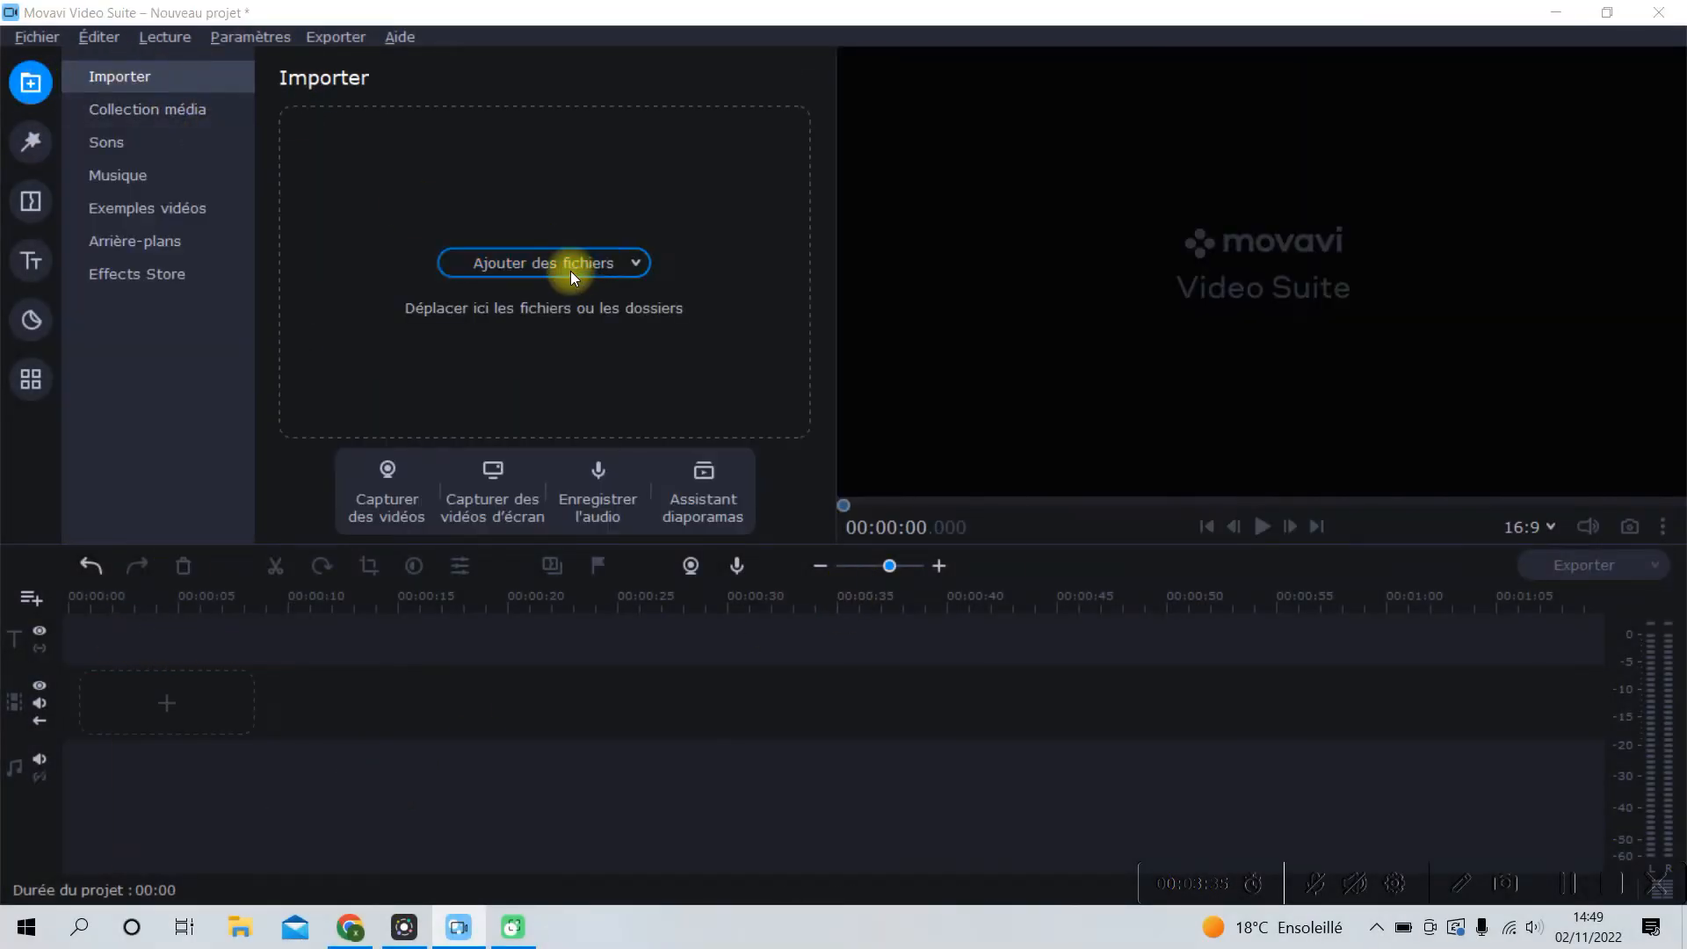
{"action": "left_click", "coordinate": [271, 236]}
{"action": "left_click", "coordinate": [394, 235], "text": "ctrl"}
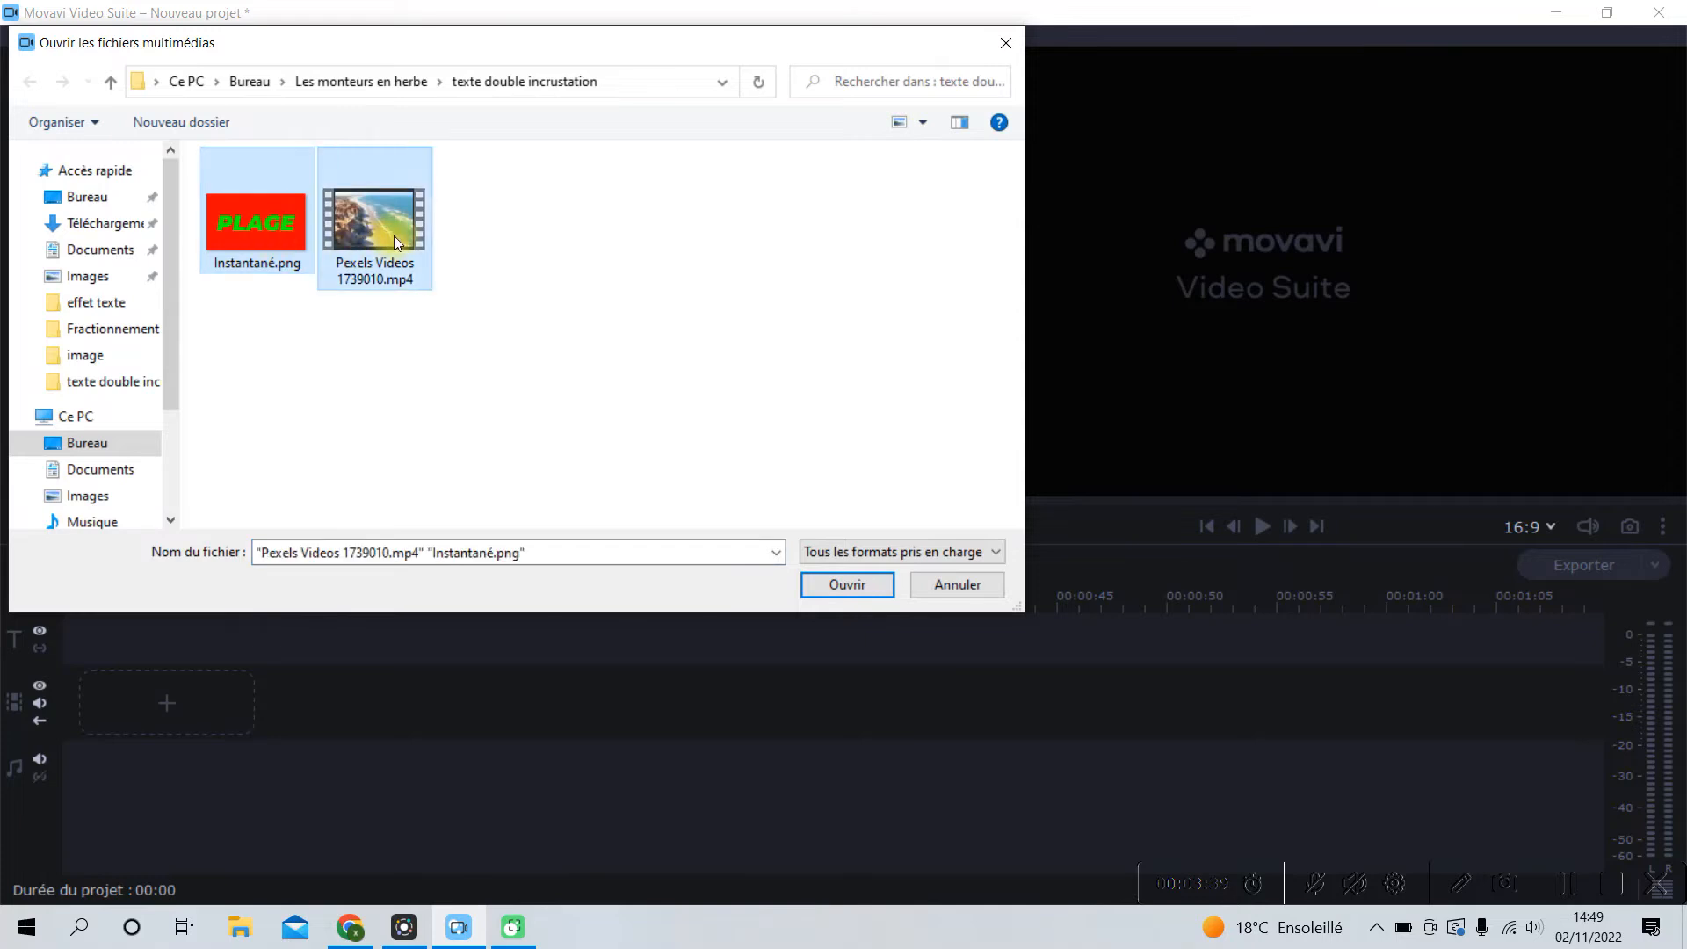
{"action": "left_click", "coordinate": [851, 586]}
Step: Add a second video track and place Pexels Videos 1739010.mp4 at the start of the main video track
{"action": "left_click", "coordinate": [42, 598]}
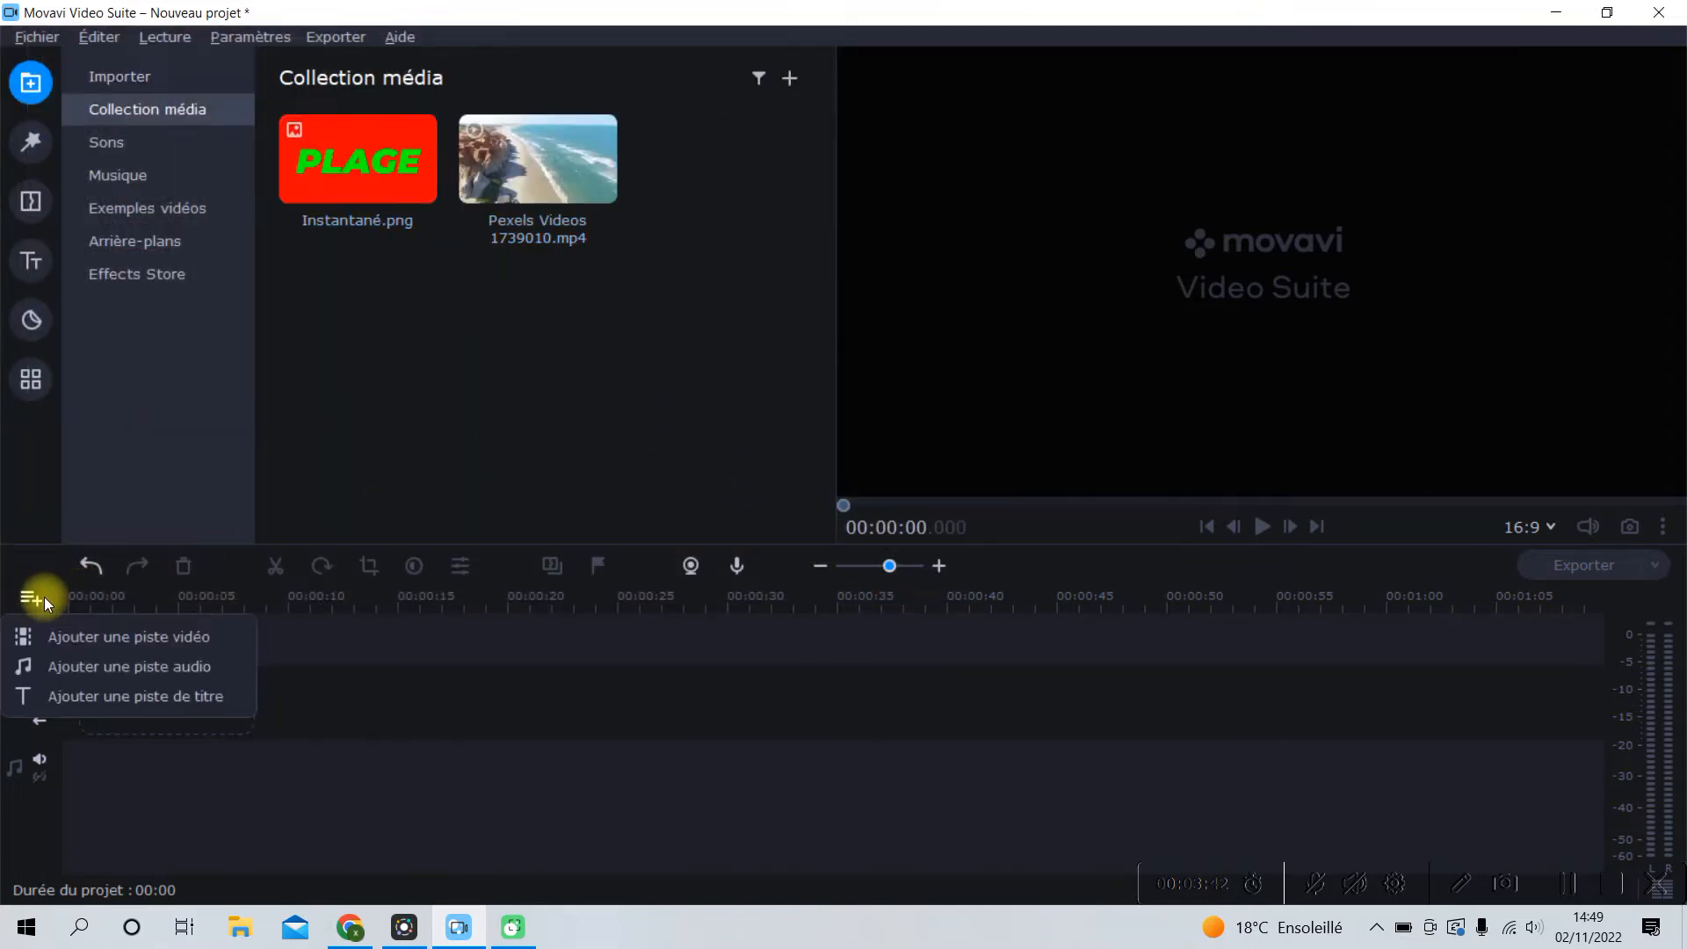
{"action": "left_click", "coordinate": [110, 641]}
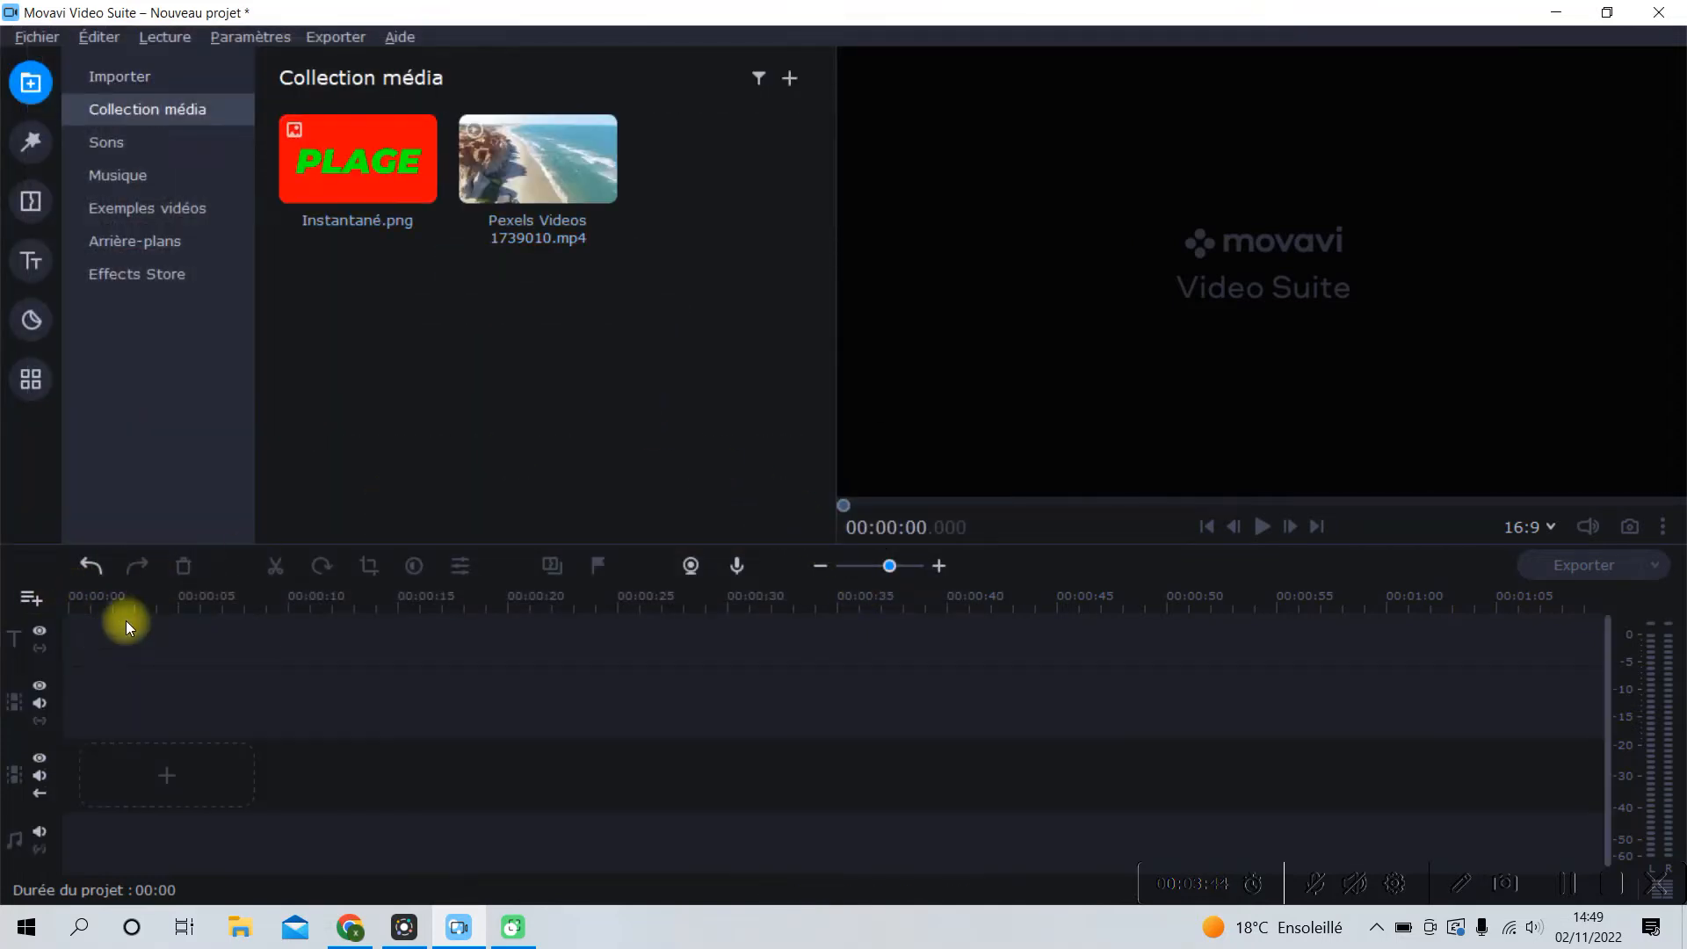
{"action": "left_click_drag", "start_coordinate": [527, 153], "coordinate": [102, 766]}
{"action": "left_click", "coordinate": [246, 836]}
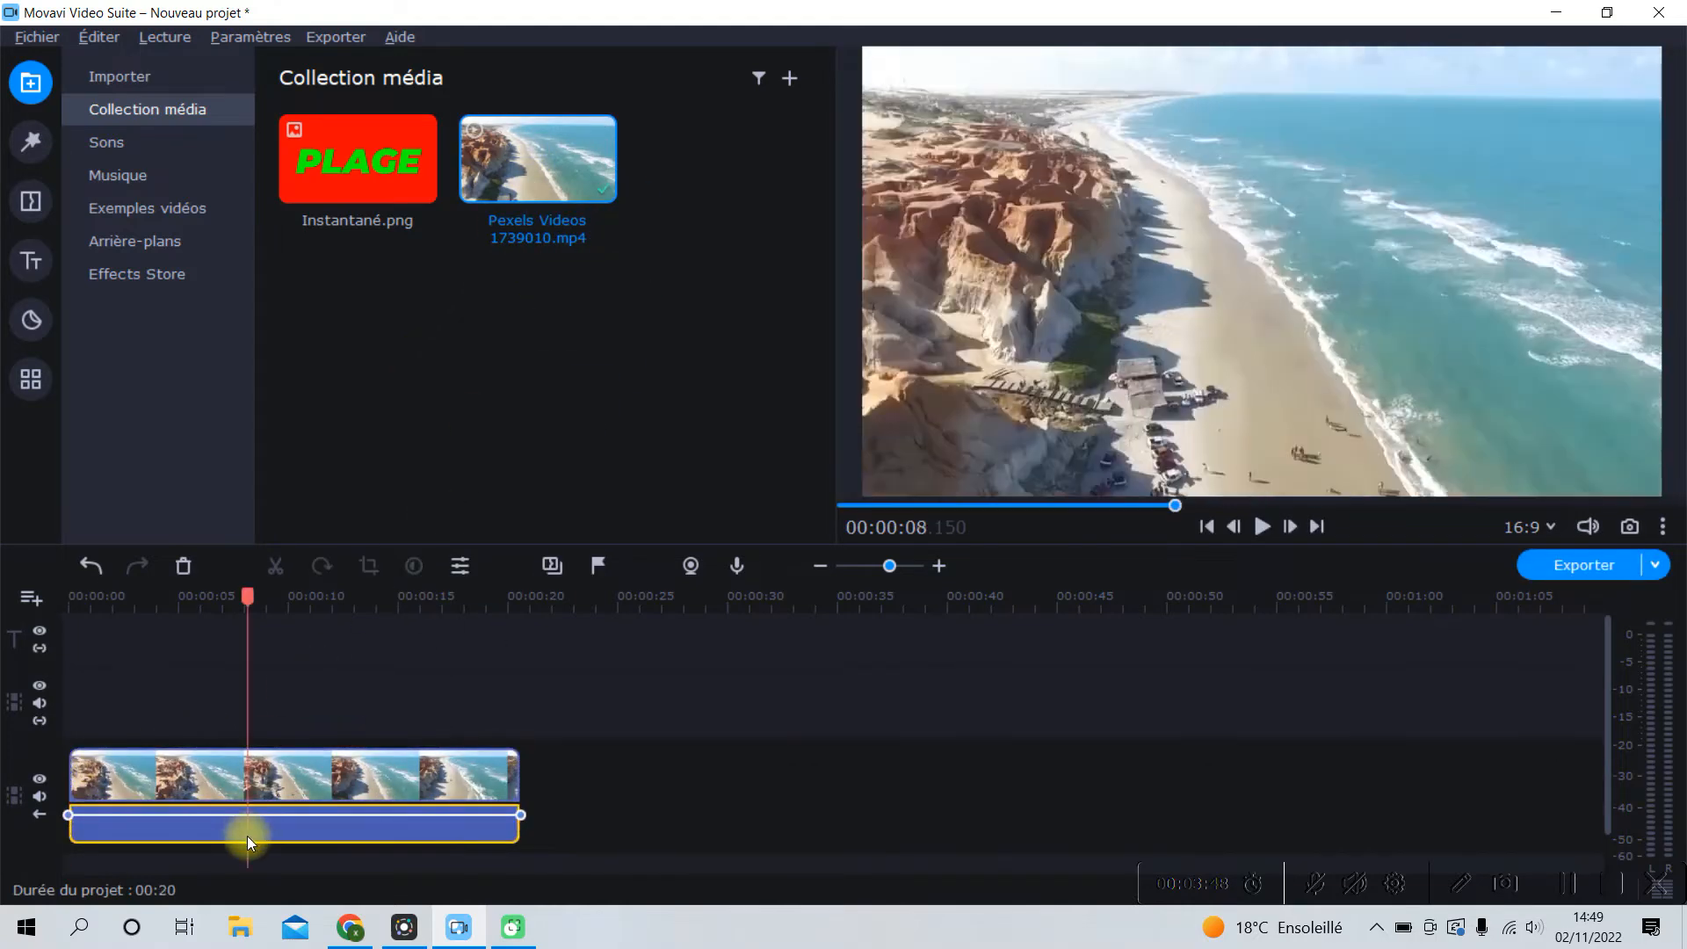
Step: Remove the beach clip's audio and place Instantané.png on the overlay track across the full length of the video
{"action": "key", "text": "Delete"}
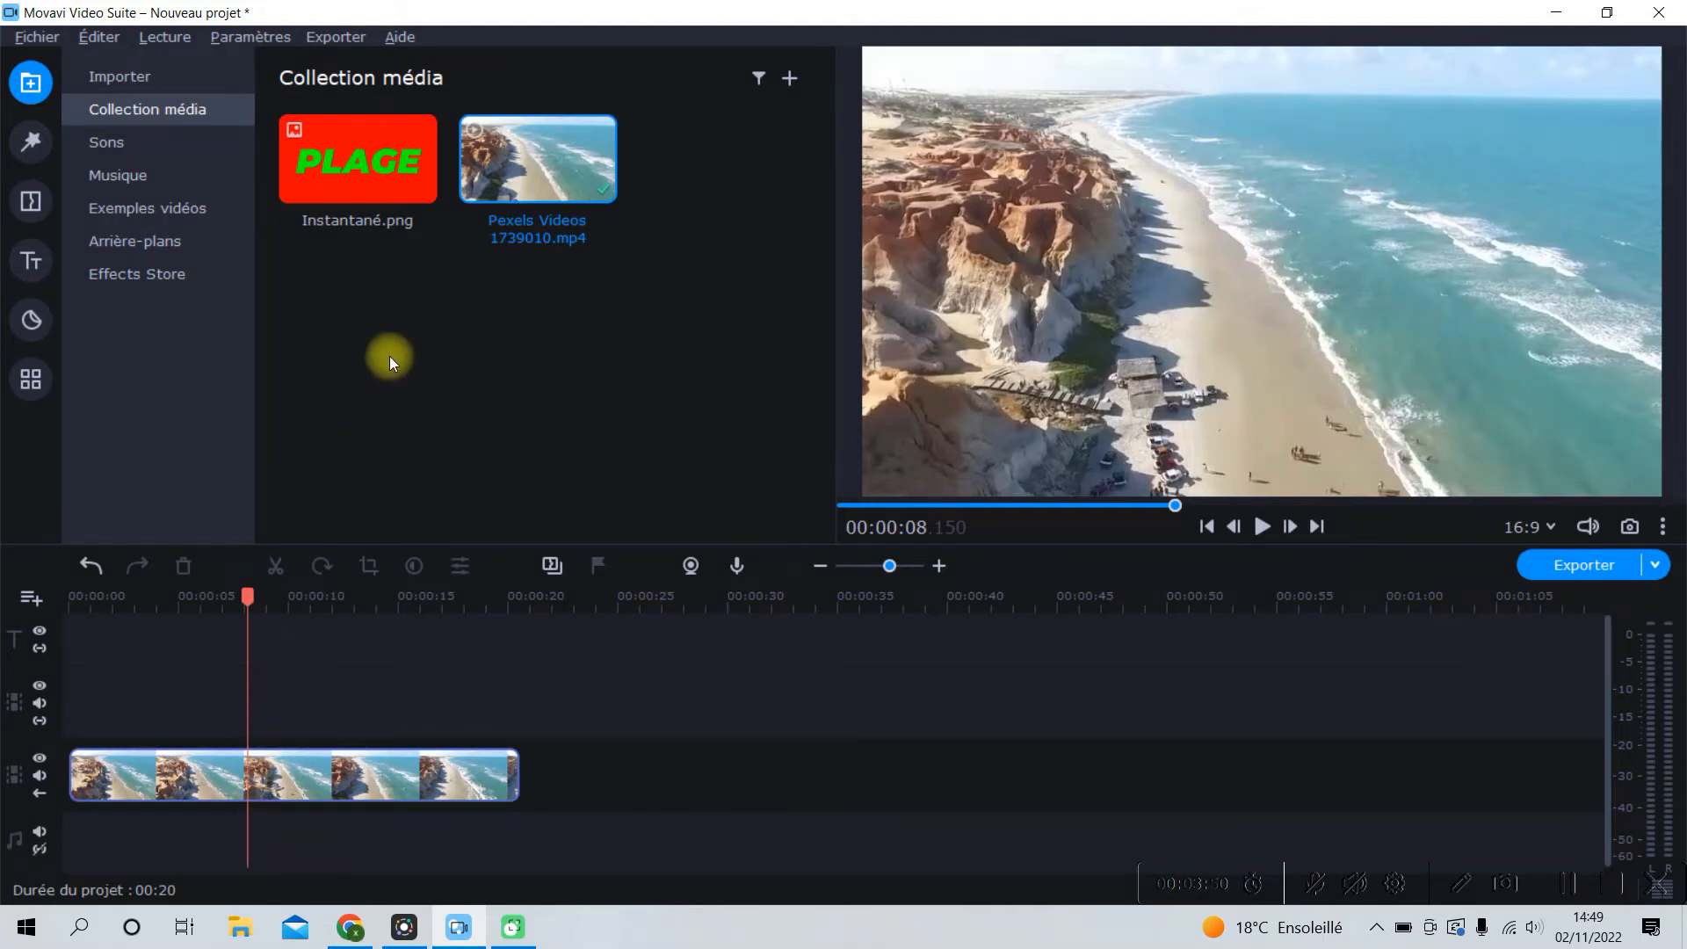
{"action": "left_click_drag", "start_coordinate": [350, 162], "coordinate": [528, 710]}
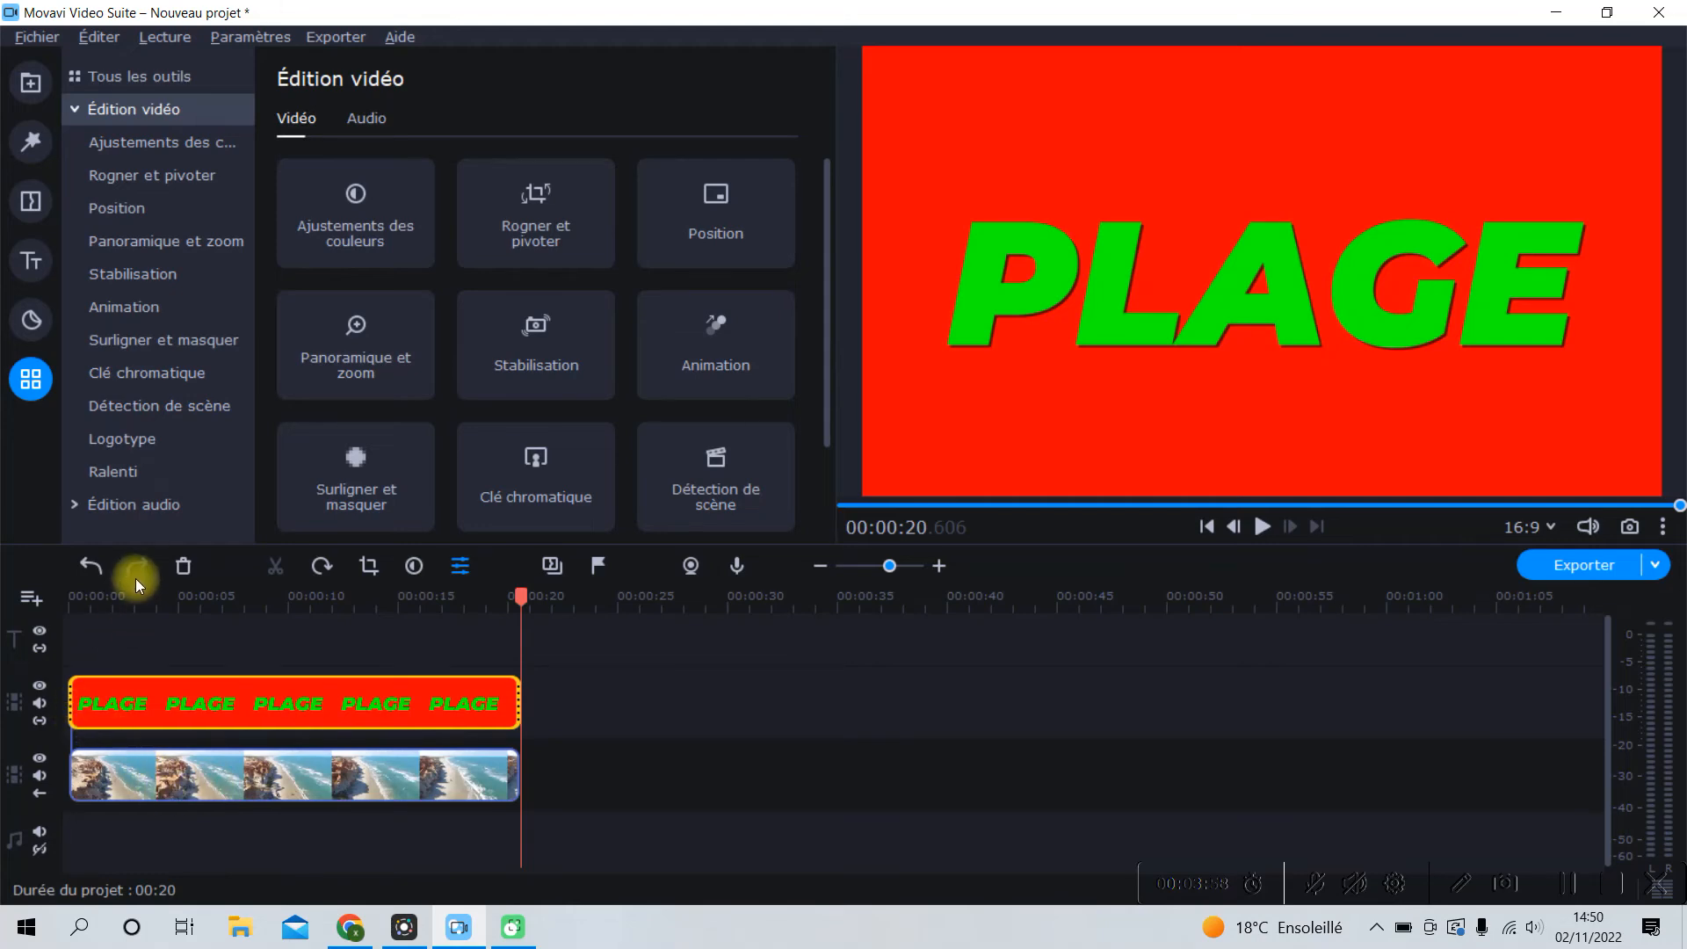
Step: Key out the red background of the Instantané.png clip with Clé chromatique, using tolerance 90, noise 0, edges 0 and opacity 99
{"action": "left_click", "coordinate": [163, 373]}
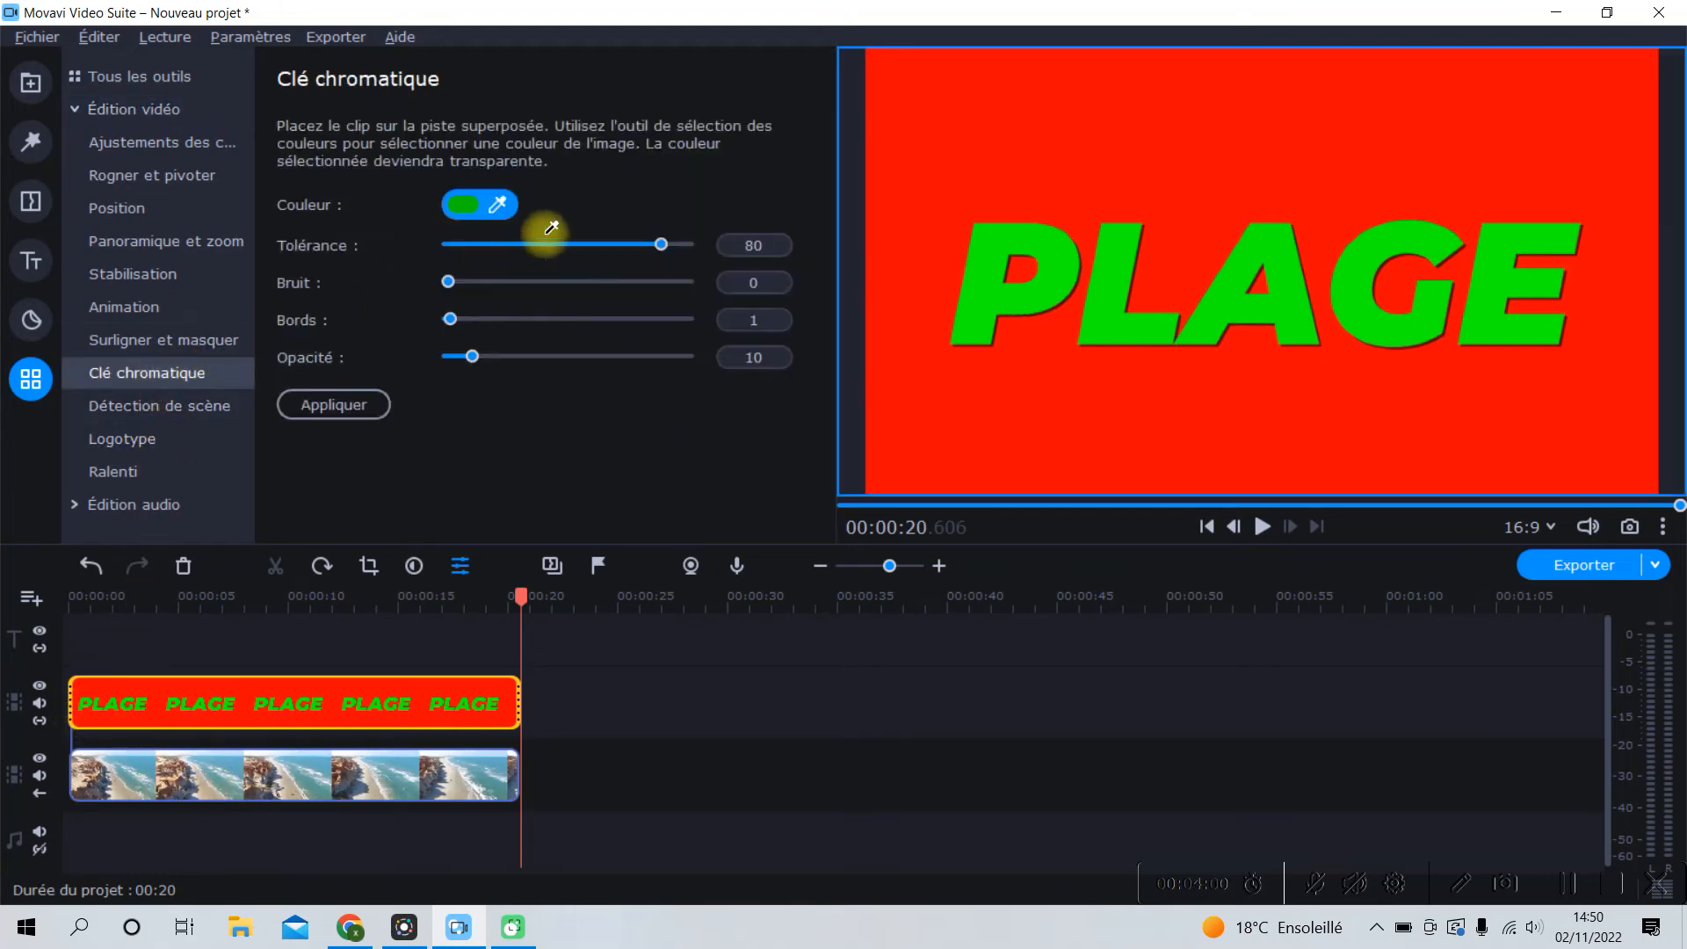
{"action": "left_click", "coordinate": [495, 206]}
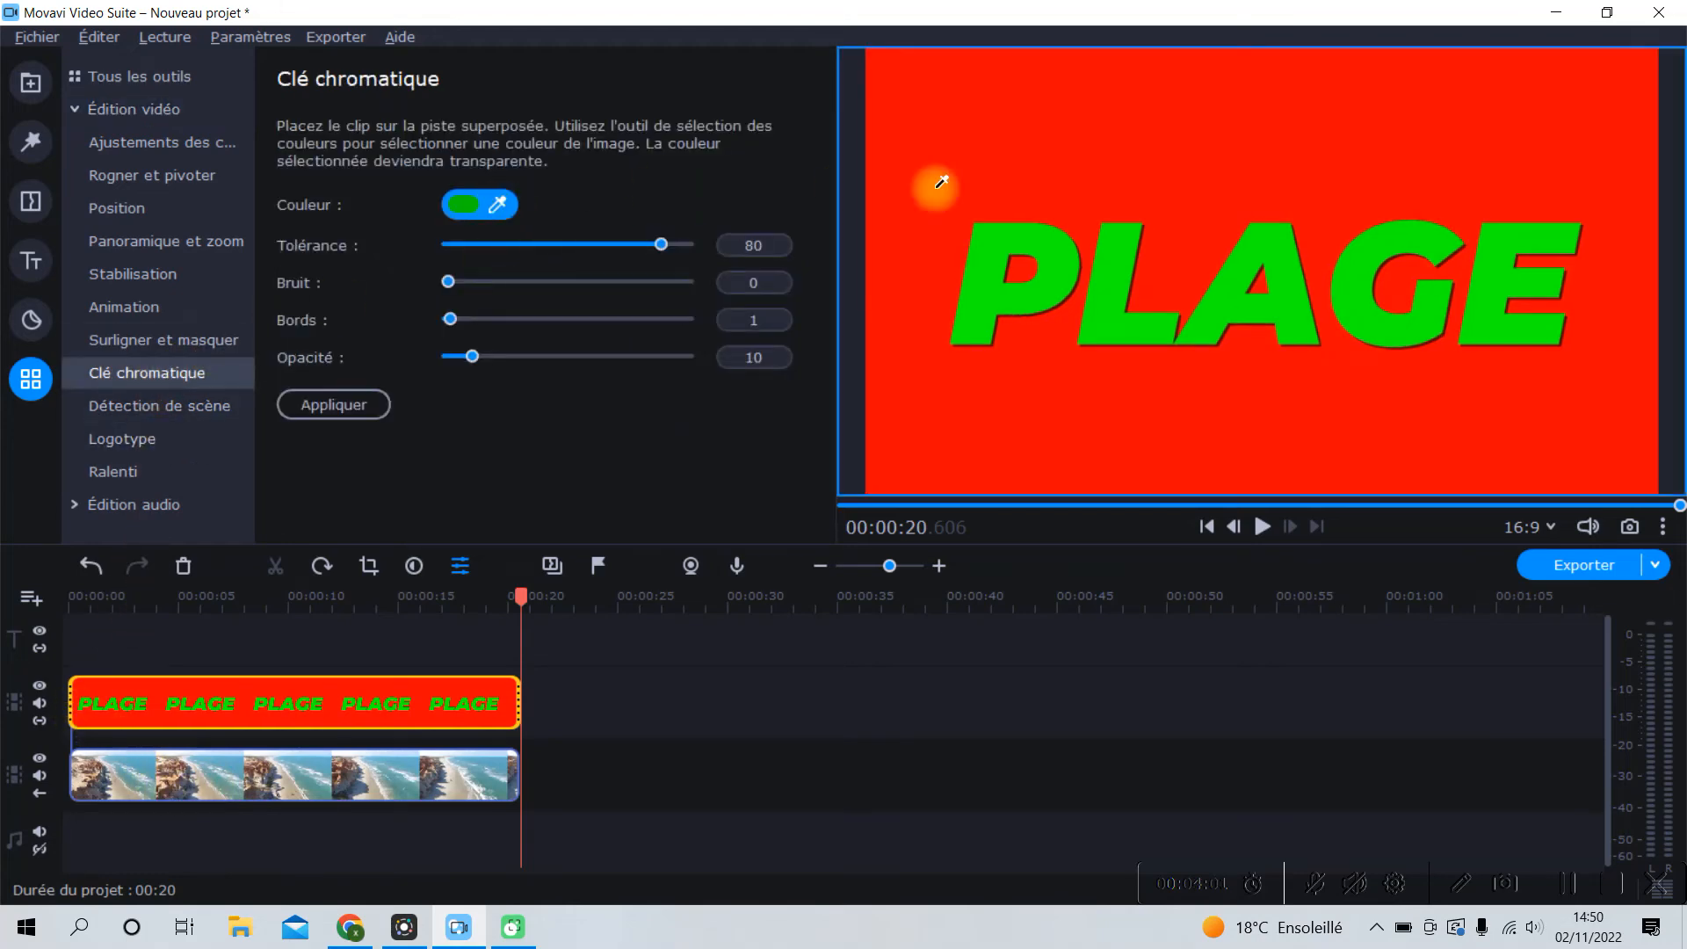
{"action": "left_click", "coordinate": [1010, 145]}
{"action": "left_click_drag", "start_coordinate": [675, 248], "coordinate": [691, 246]}
{"action": "left_click_drag", "start_coordinate": [473, 355], "coordinate": [777, 371]}
{"action": "left_click_drag", "start_coordinate": [450, 323], "coordinate": [419, 292]}
{"action": "left_click", "coordinate": [334, 405]}
{"action": "left_click", "coordinate": [706, 703]}
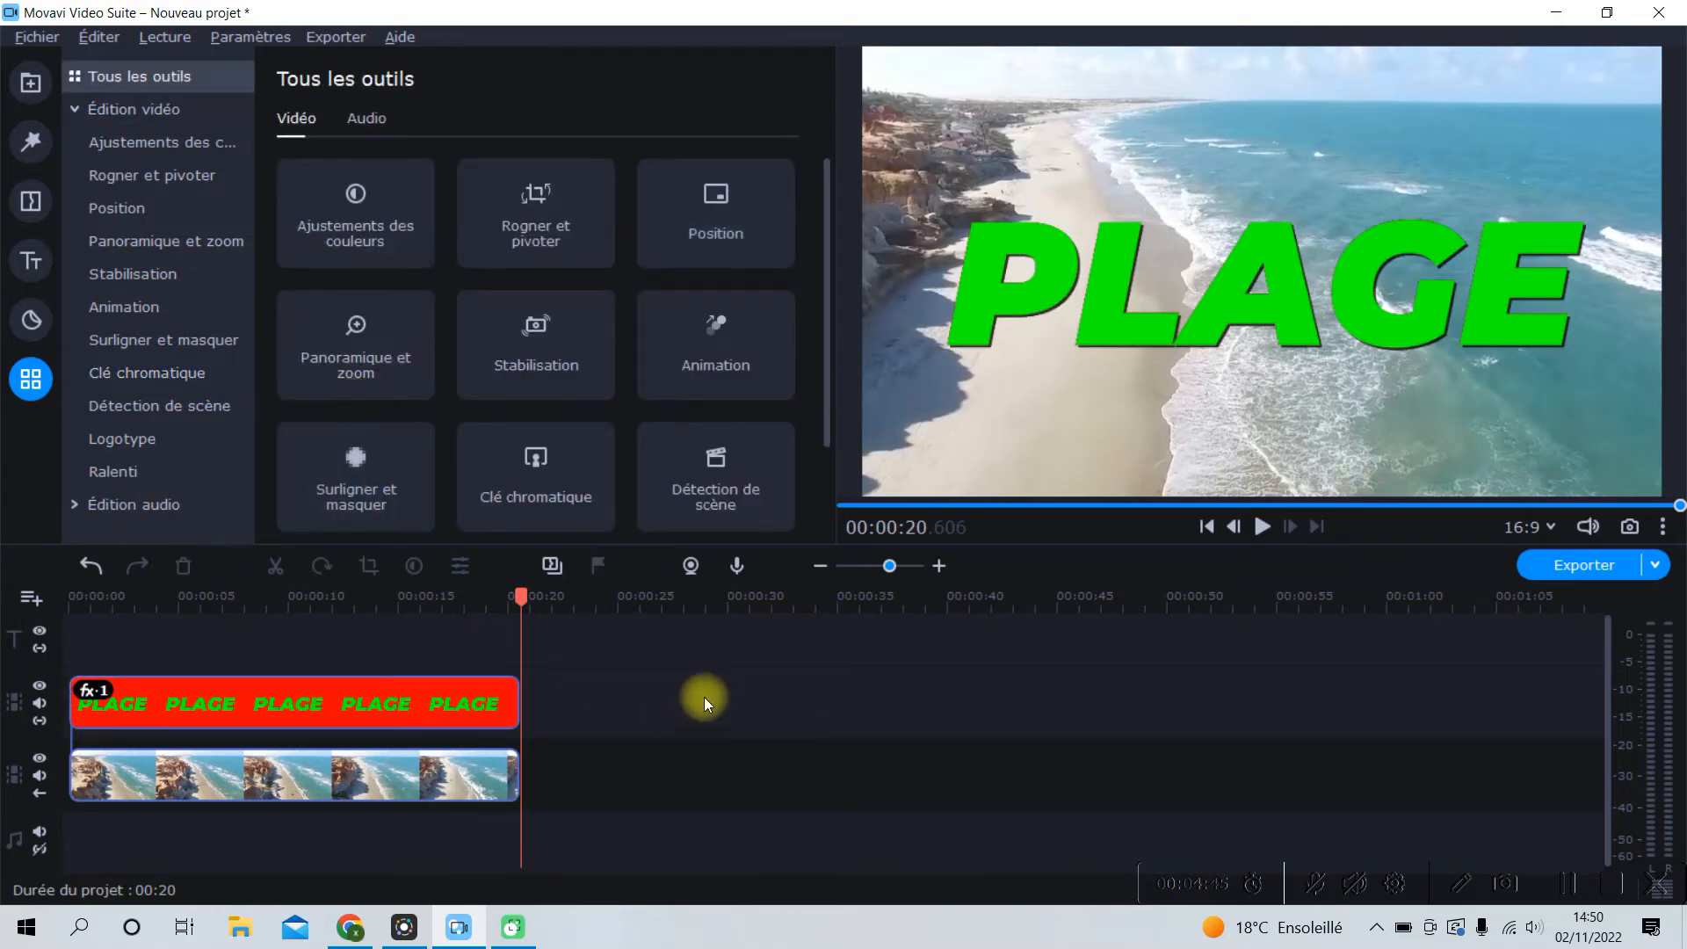
Step: Export the project as an MP4 in Haute quality to the "texte double incrustation" folder
{"action": "left_click", "coordinate": [1580, 566]}
{"action": "left_click", "coordinate": [1012, 429]}
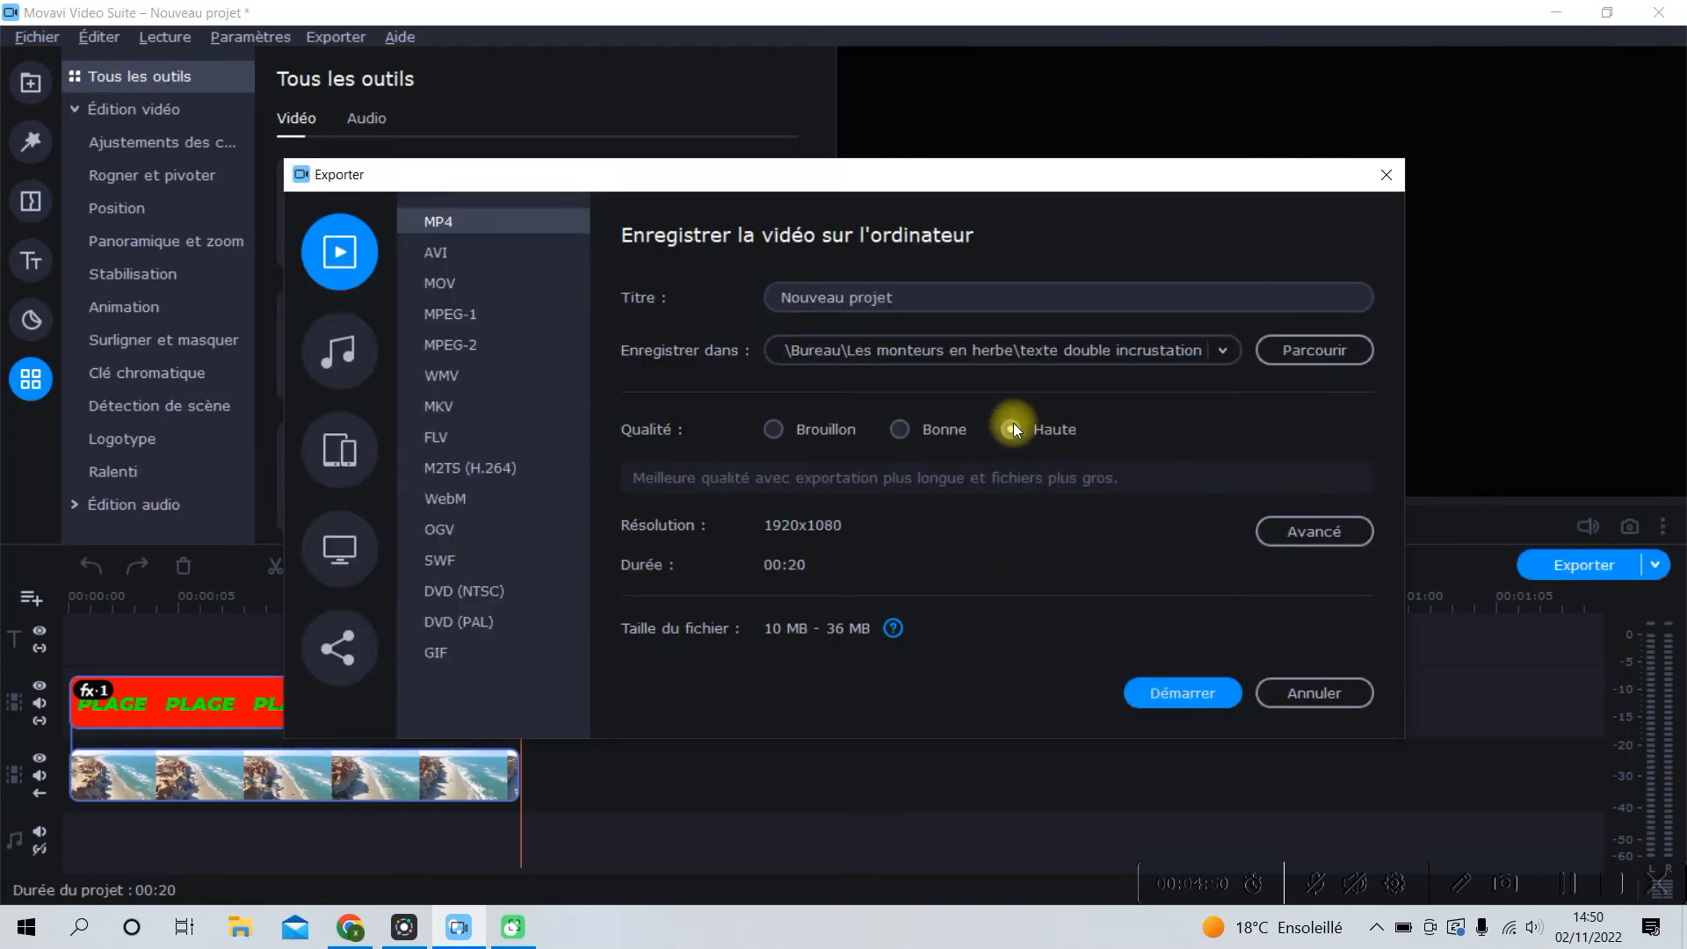
{"action": "left_click", "coordinate": [1179, 691]}
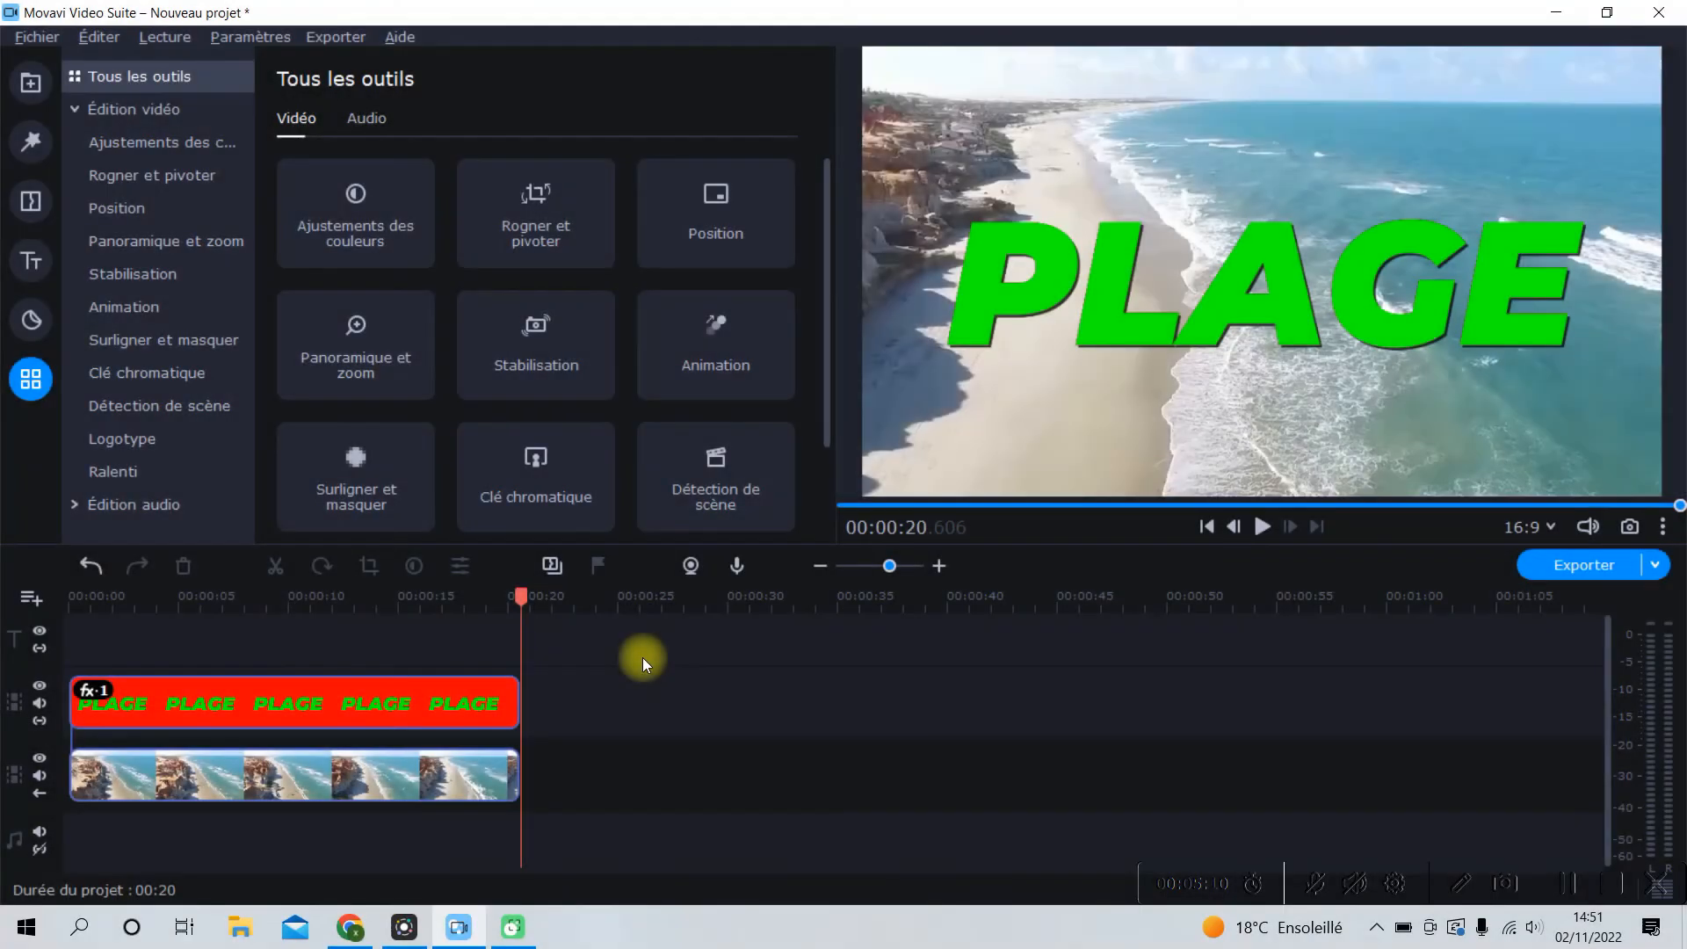
Step: Delete all clips from the timeline and import the exported Nouveau projet.mp4 into the media collection
{"action": "left_click_drag", "start_coordinate": [641, 658], "coordinate": [491, 821]}
{"action": "key", "text": "Delete"}
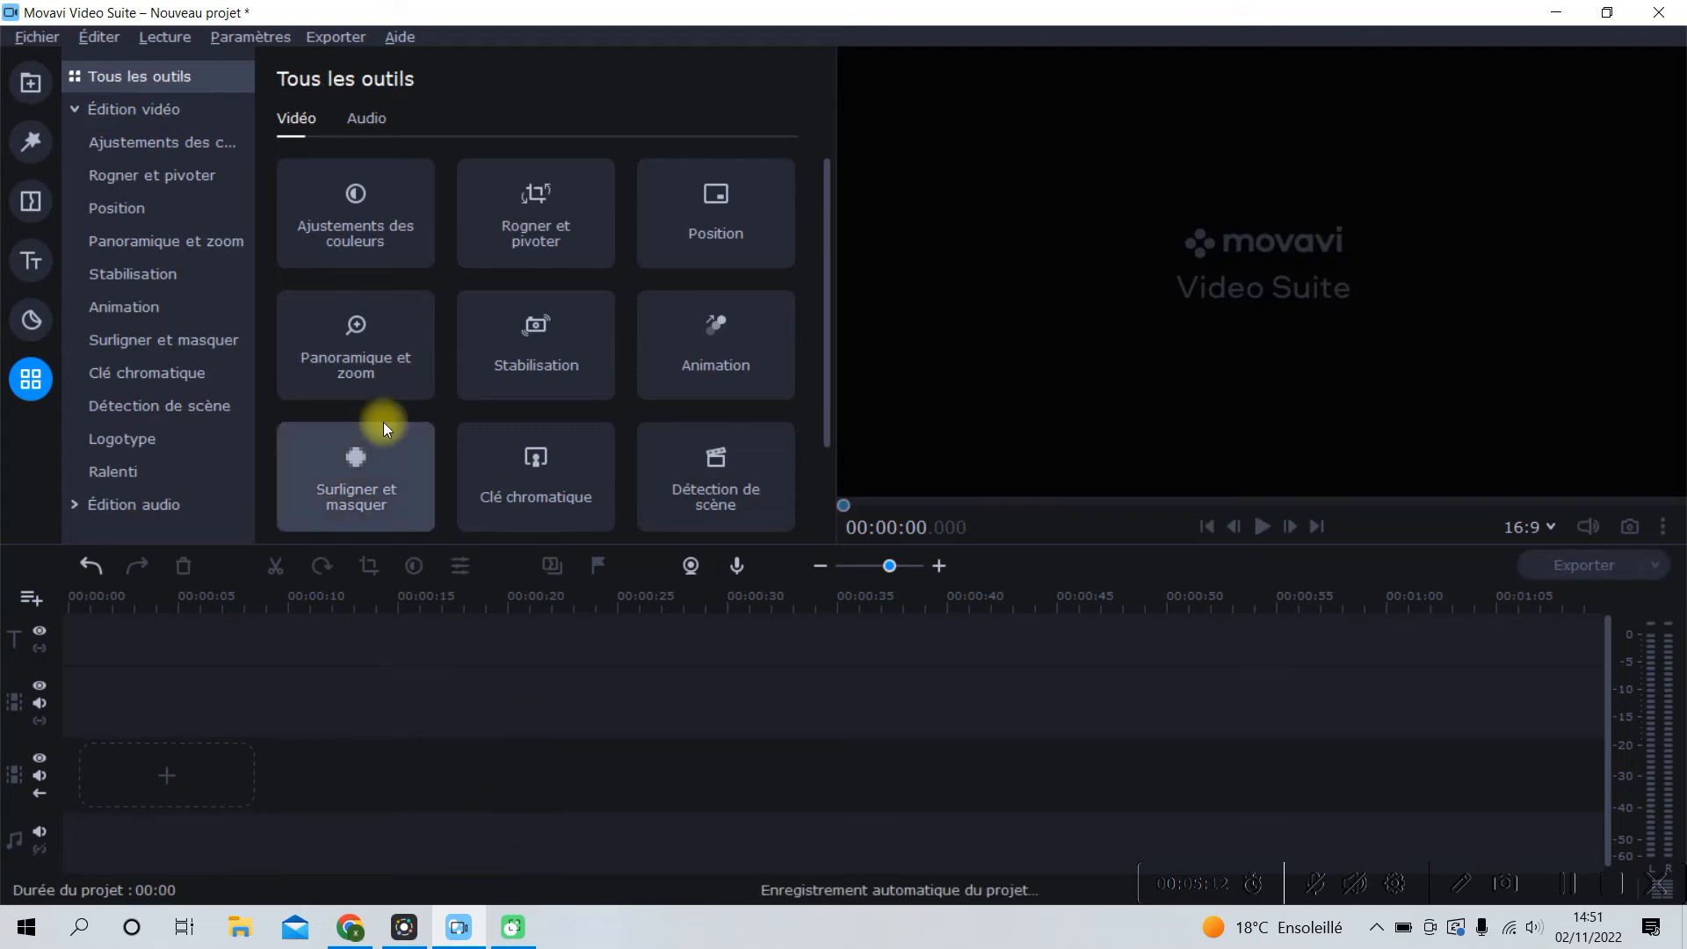
{"action": "left_click", "coordinate": [35, 84]}
{"action": "left_click", "coordinate": [132, 77]}
{"action": "left_click", "coordinate": [514, 263]}
{"action": "double_click", "coordinate": [373, 225]}
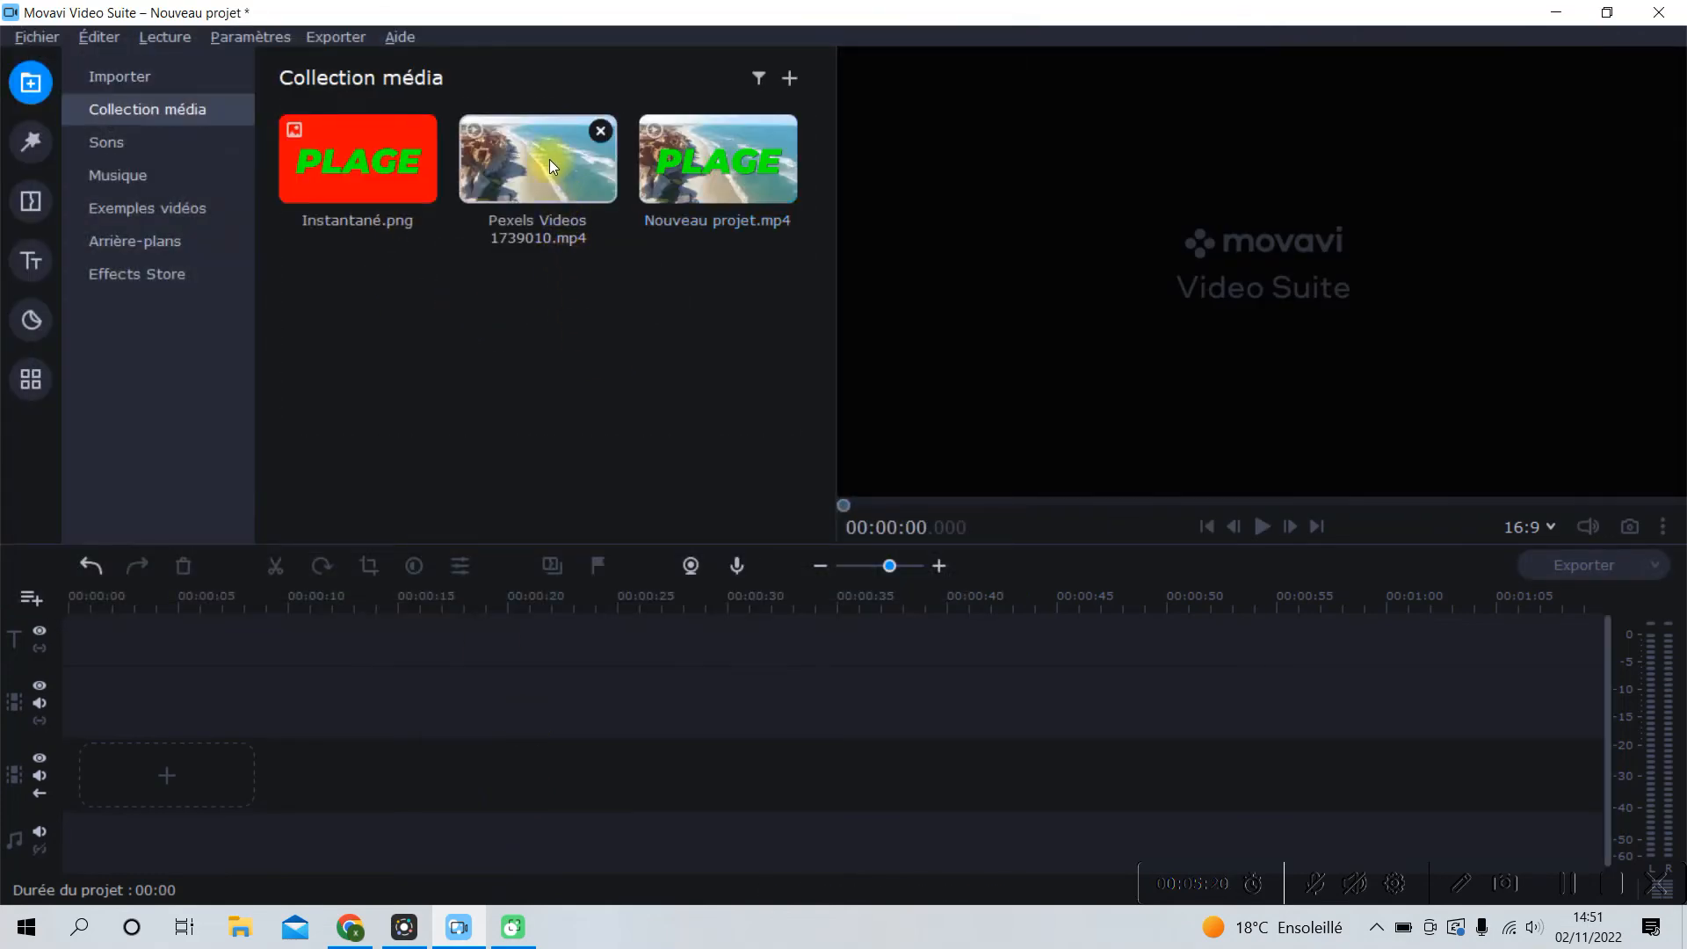
Step: Place Pexels Videos 1739010.mp4 on the main video track without its audio, and Nouveau projet.mp4 above it on the overlay track
{"action": "left_click_drag", "start_coordinate": [550, 160], "coordinate": [104, 772]}
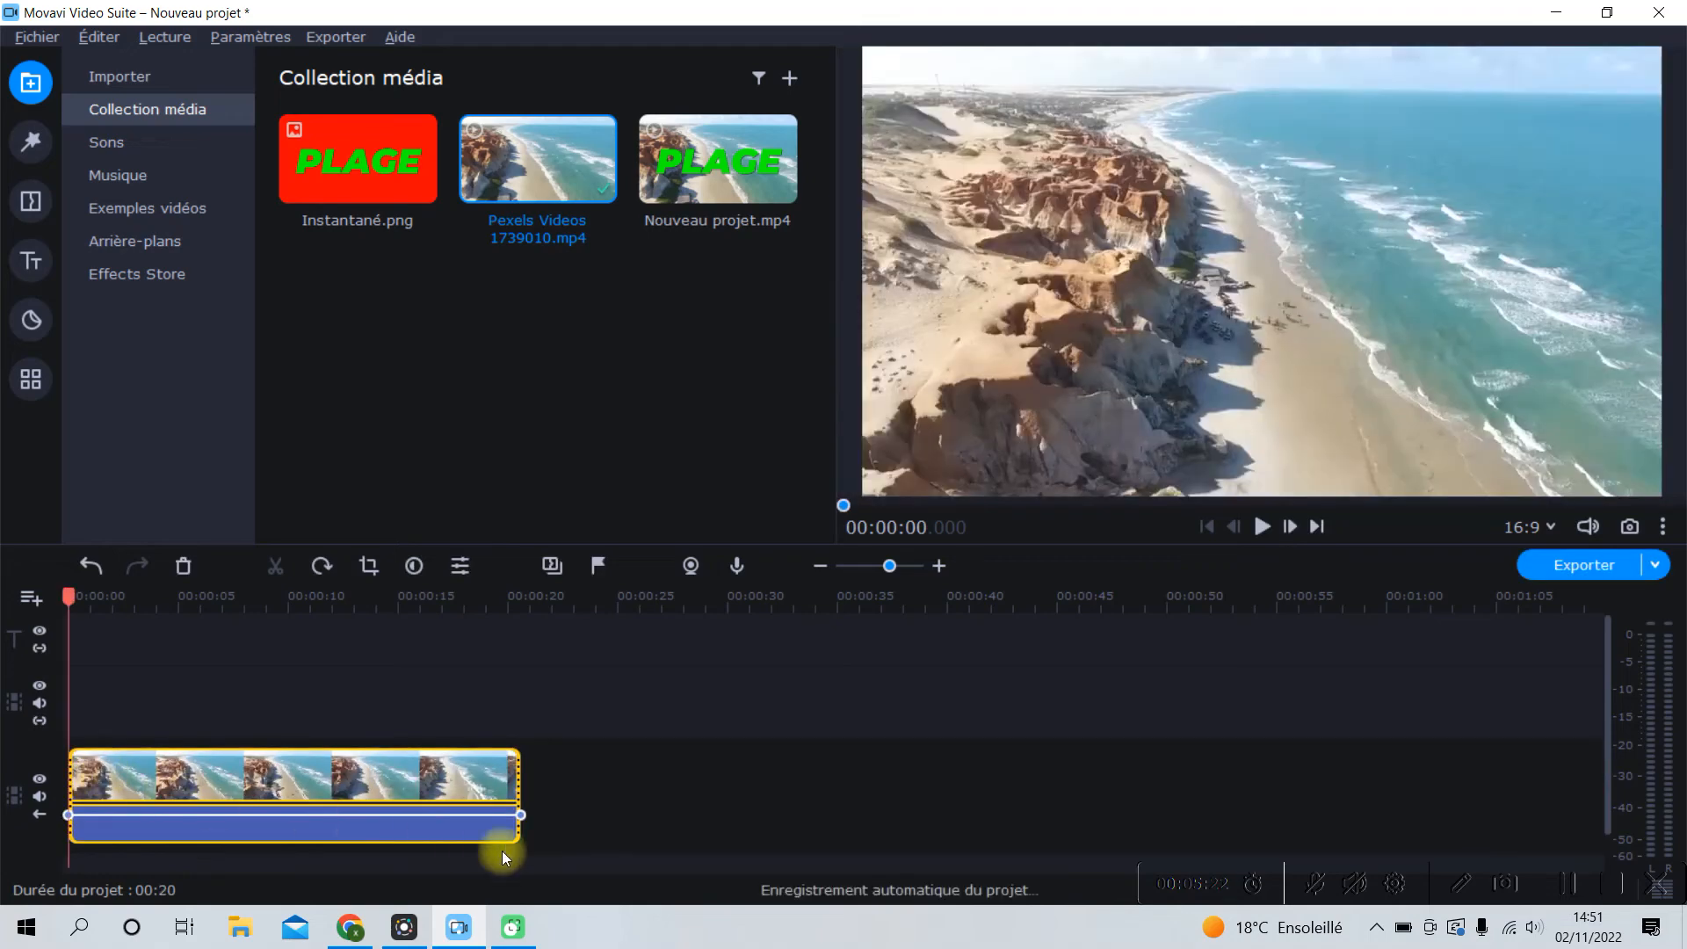
{"action": "left_click", "coordinate": [507, 842]}
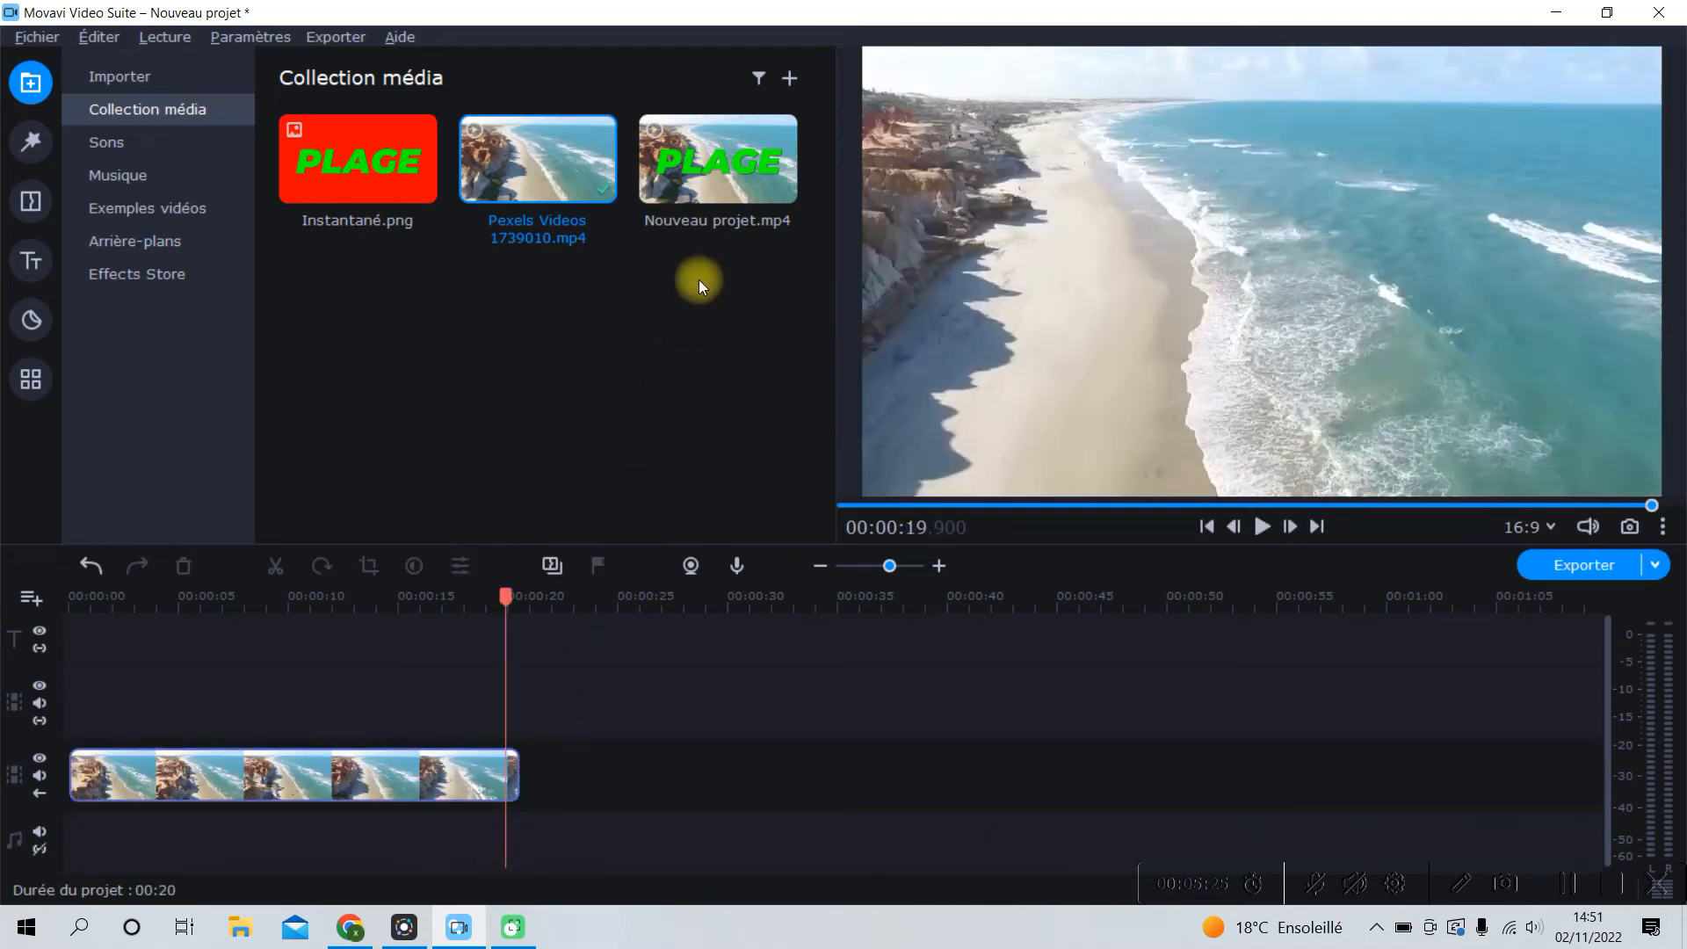
{"action": "left_click_drag", "start_coordinate": [705, 177], "coordinate": [75, 689]}
{"action": "left_click", "coordinate": [452, 714]}
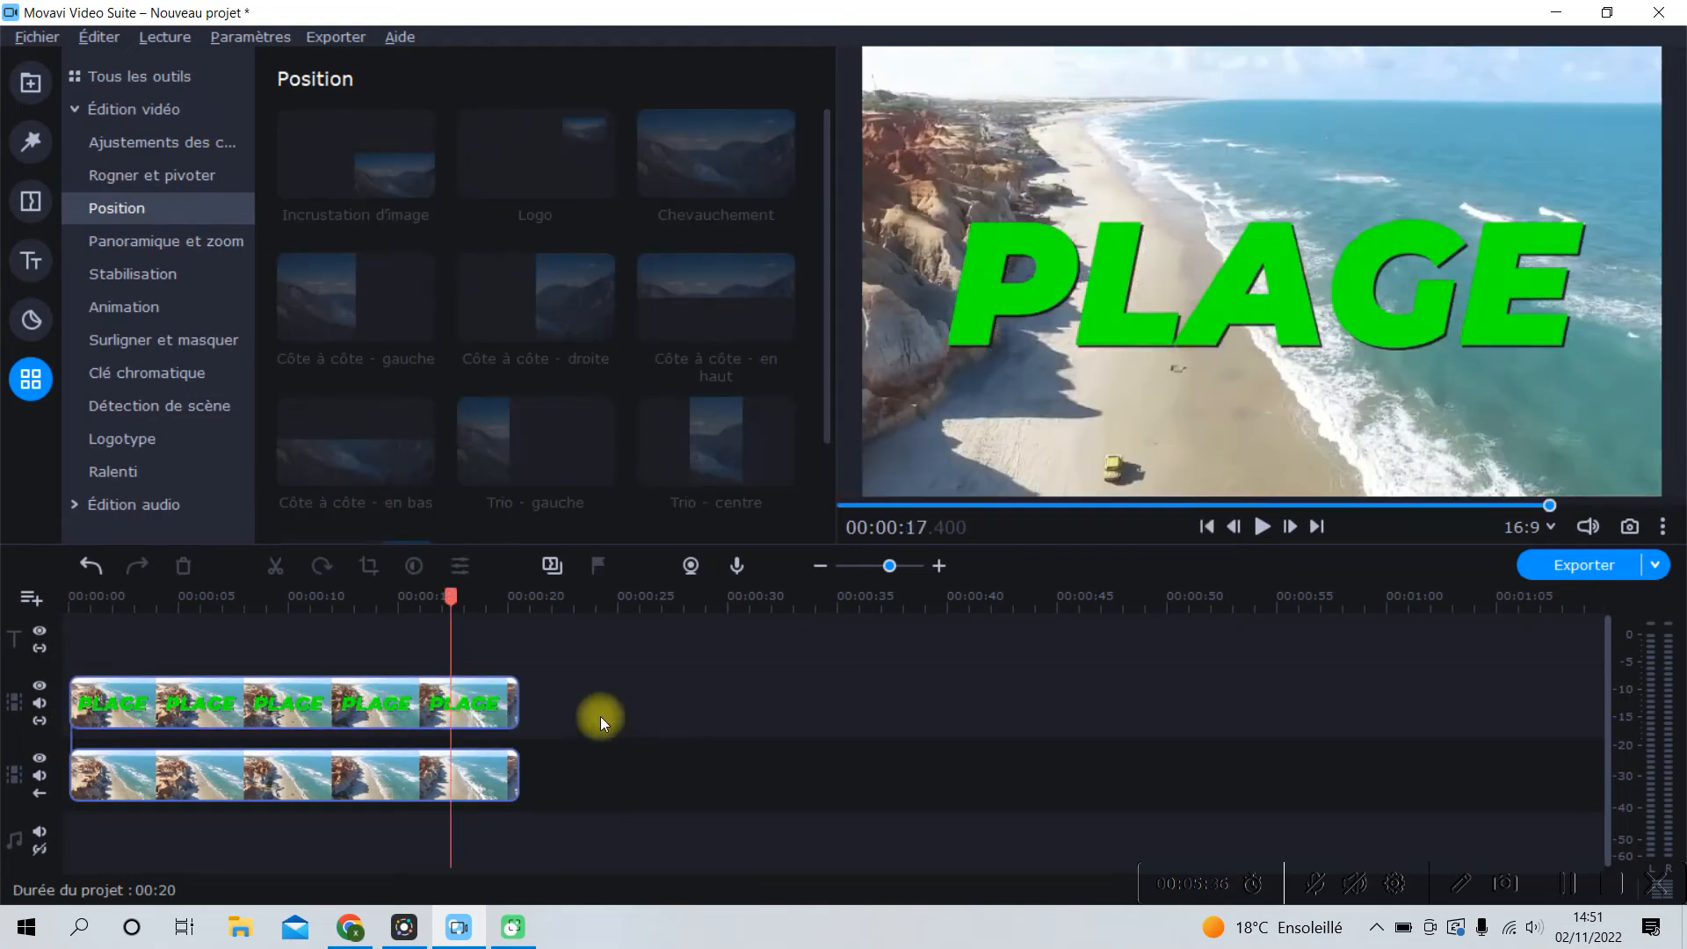
Step: Key out the green PLAGE letters of the overlay clip with Clé chromatique, using tolerance 90 and opacity 80
{"action": "left_click", "coordinate": [186, 382]}
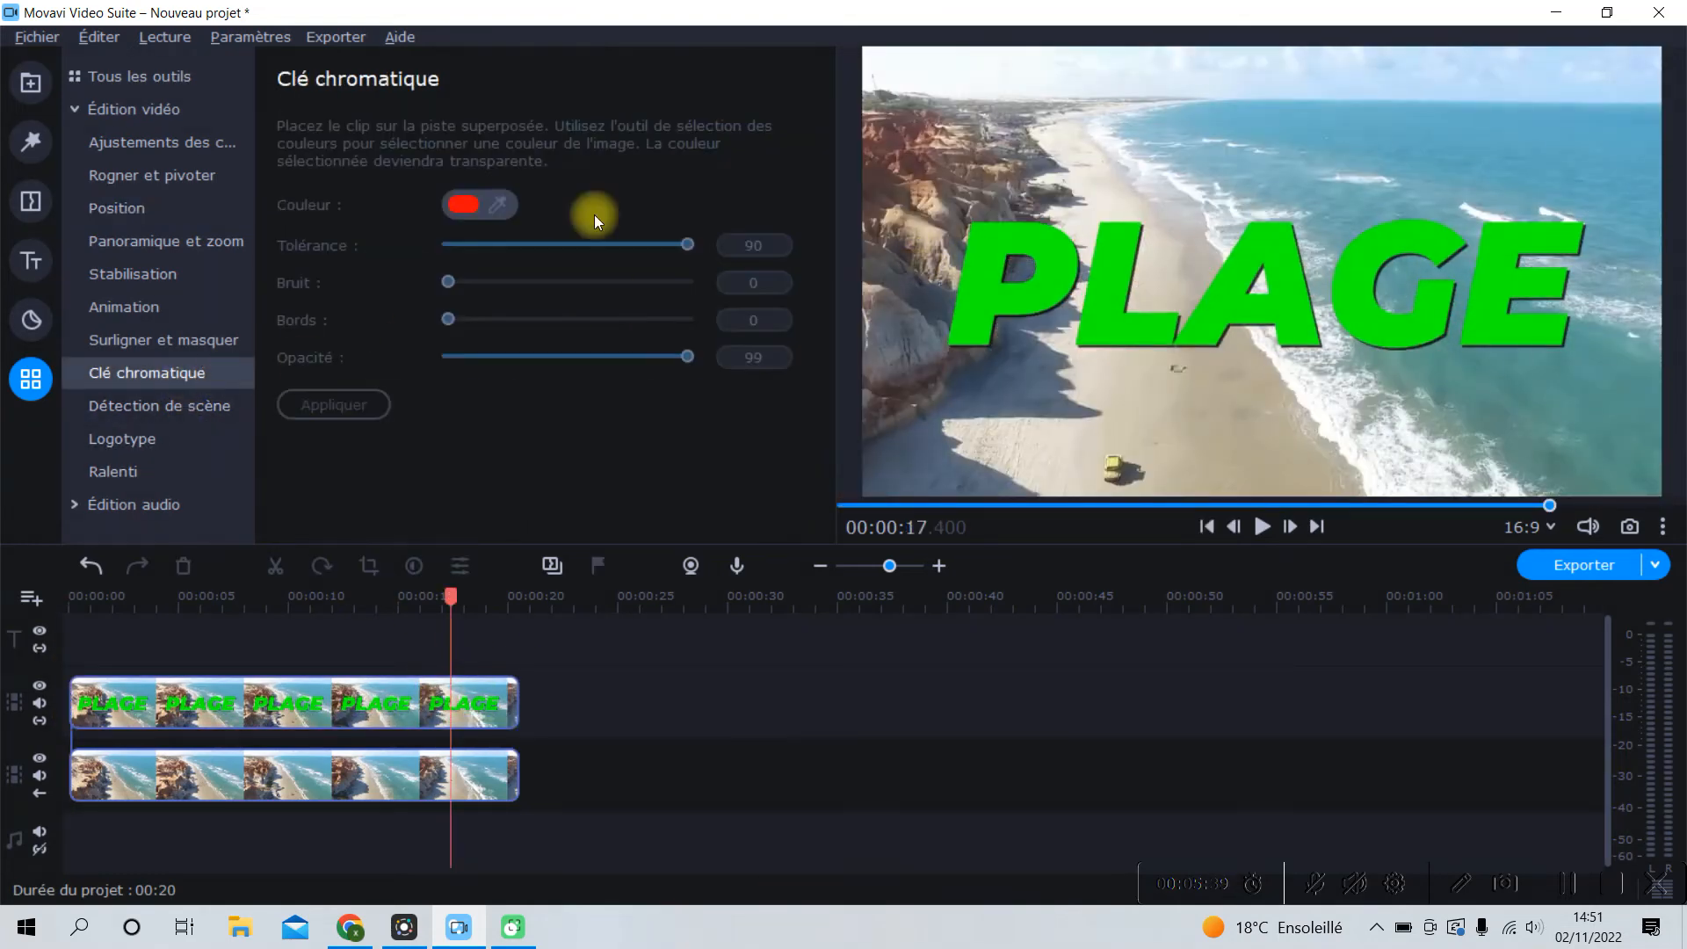
{"action": "left_click", "coordinate": [335, 712]}
{"action": "left_click", "coordinate": [990, 293]}
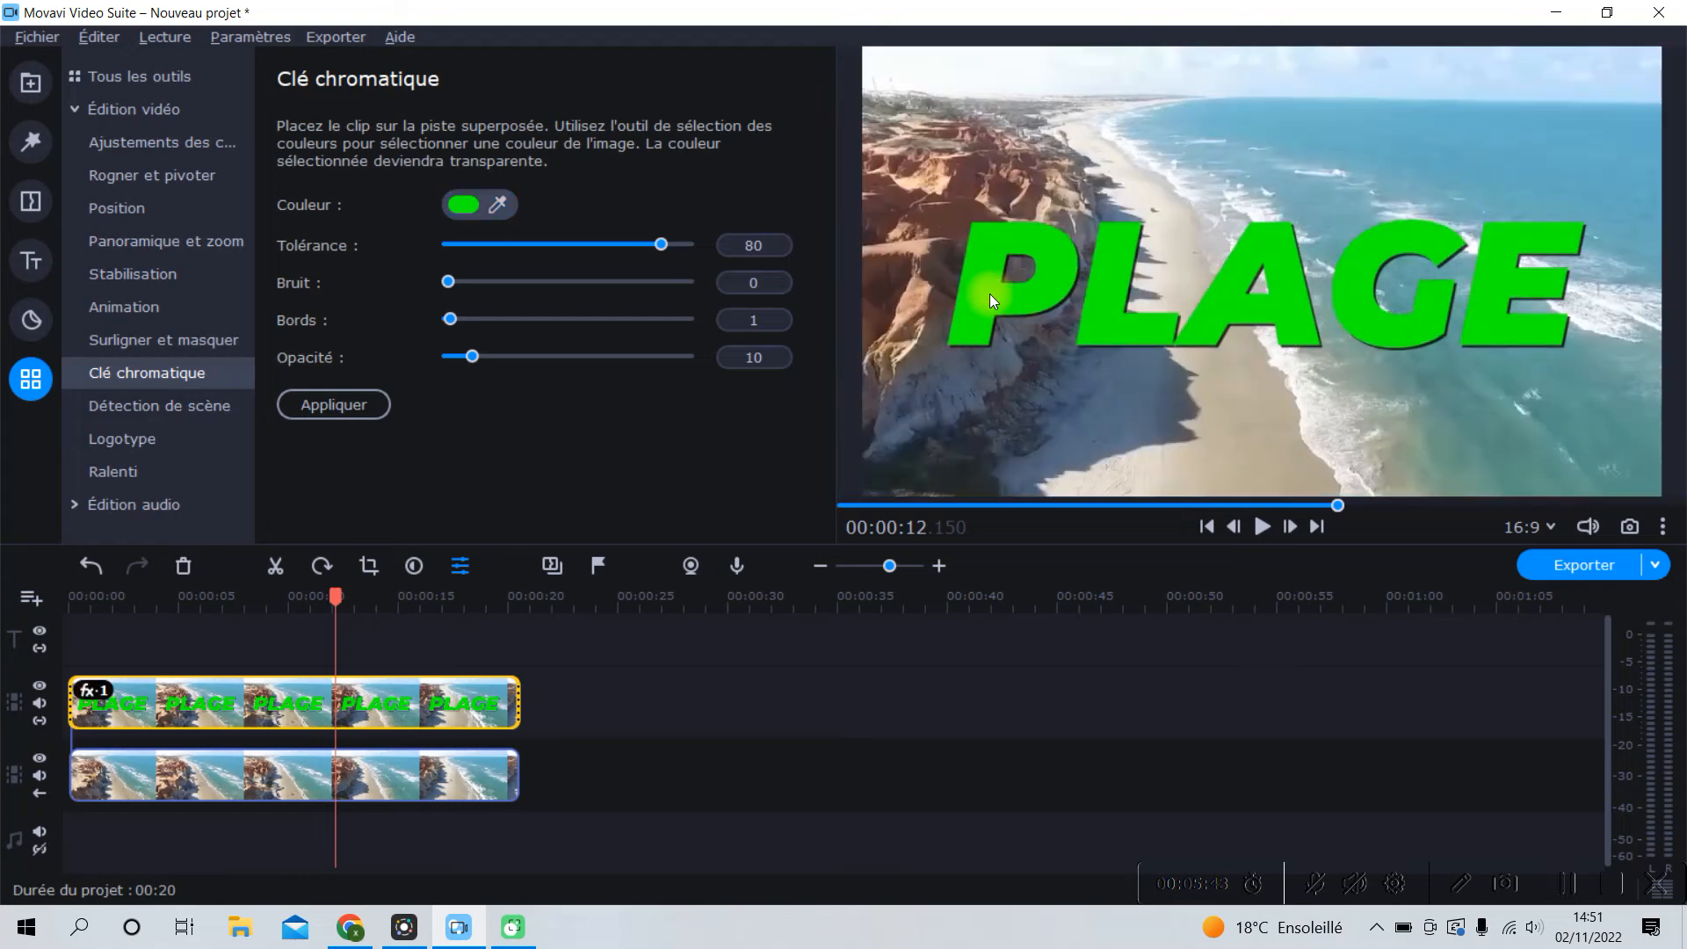
{"action": "left_click_drag", "start_coordinate": [656, 246], "coordinate": [745, 243]}
{"action": "left_click_drag", "start_coordinate": [472, 357], "coordinate": [584, 361]}
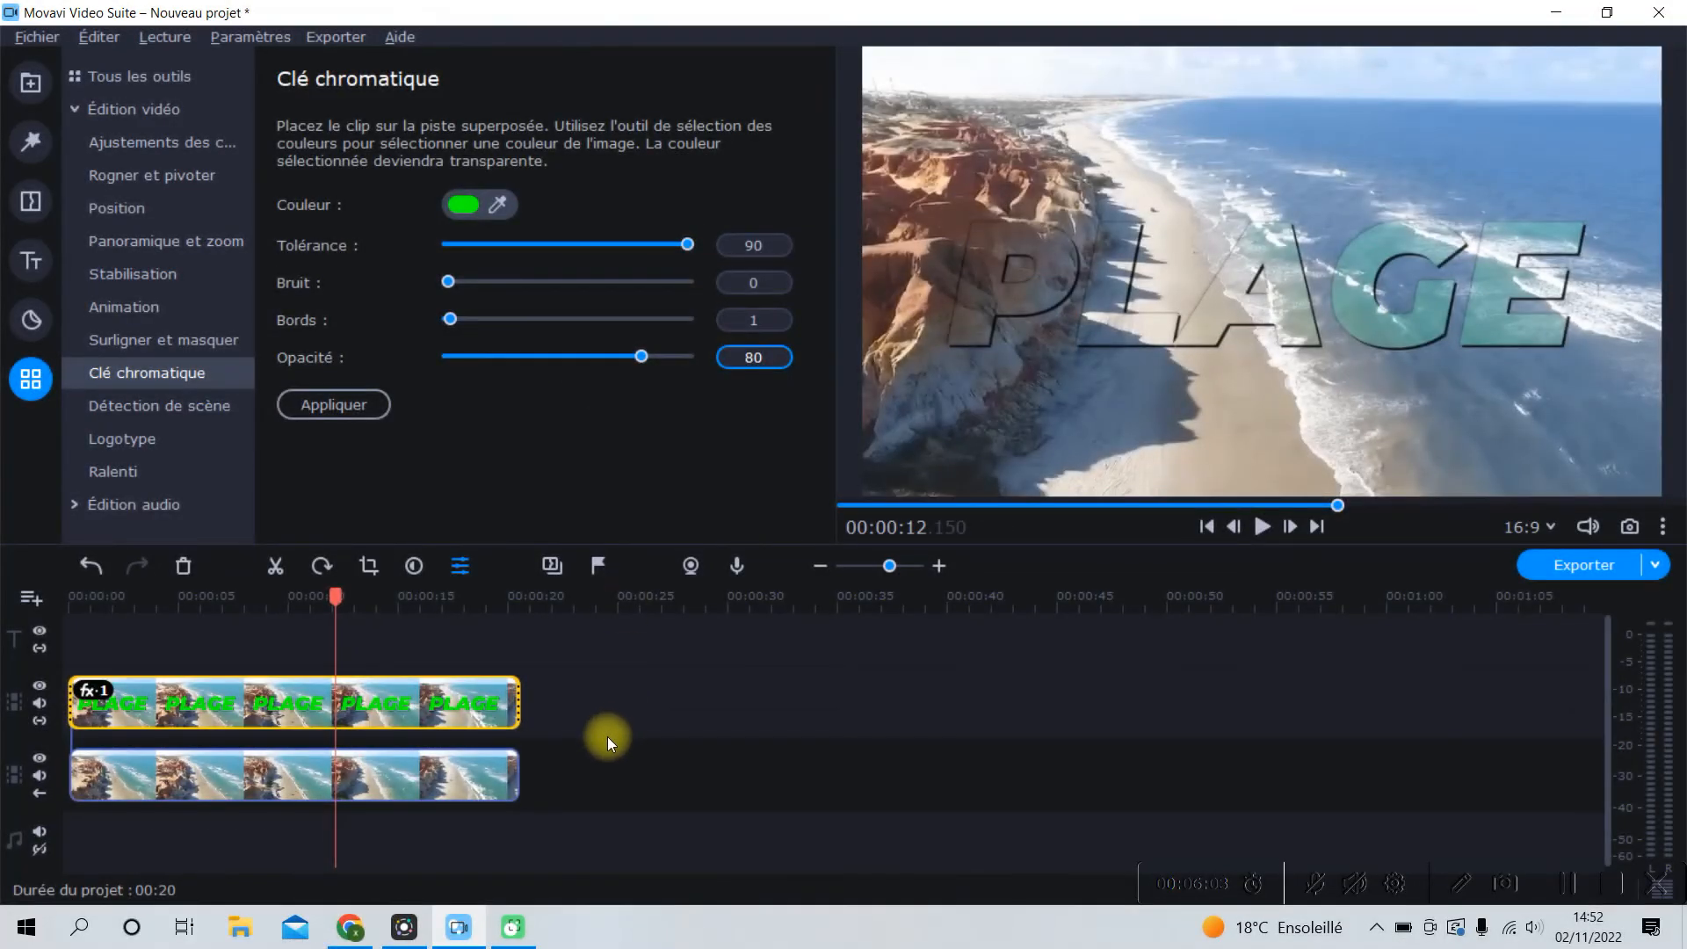
{"action": "left_click", "coordinate": [609, 736]}
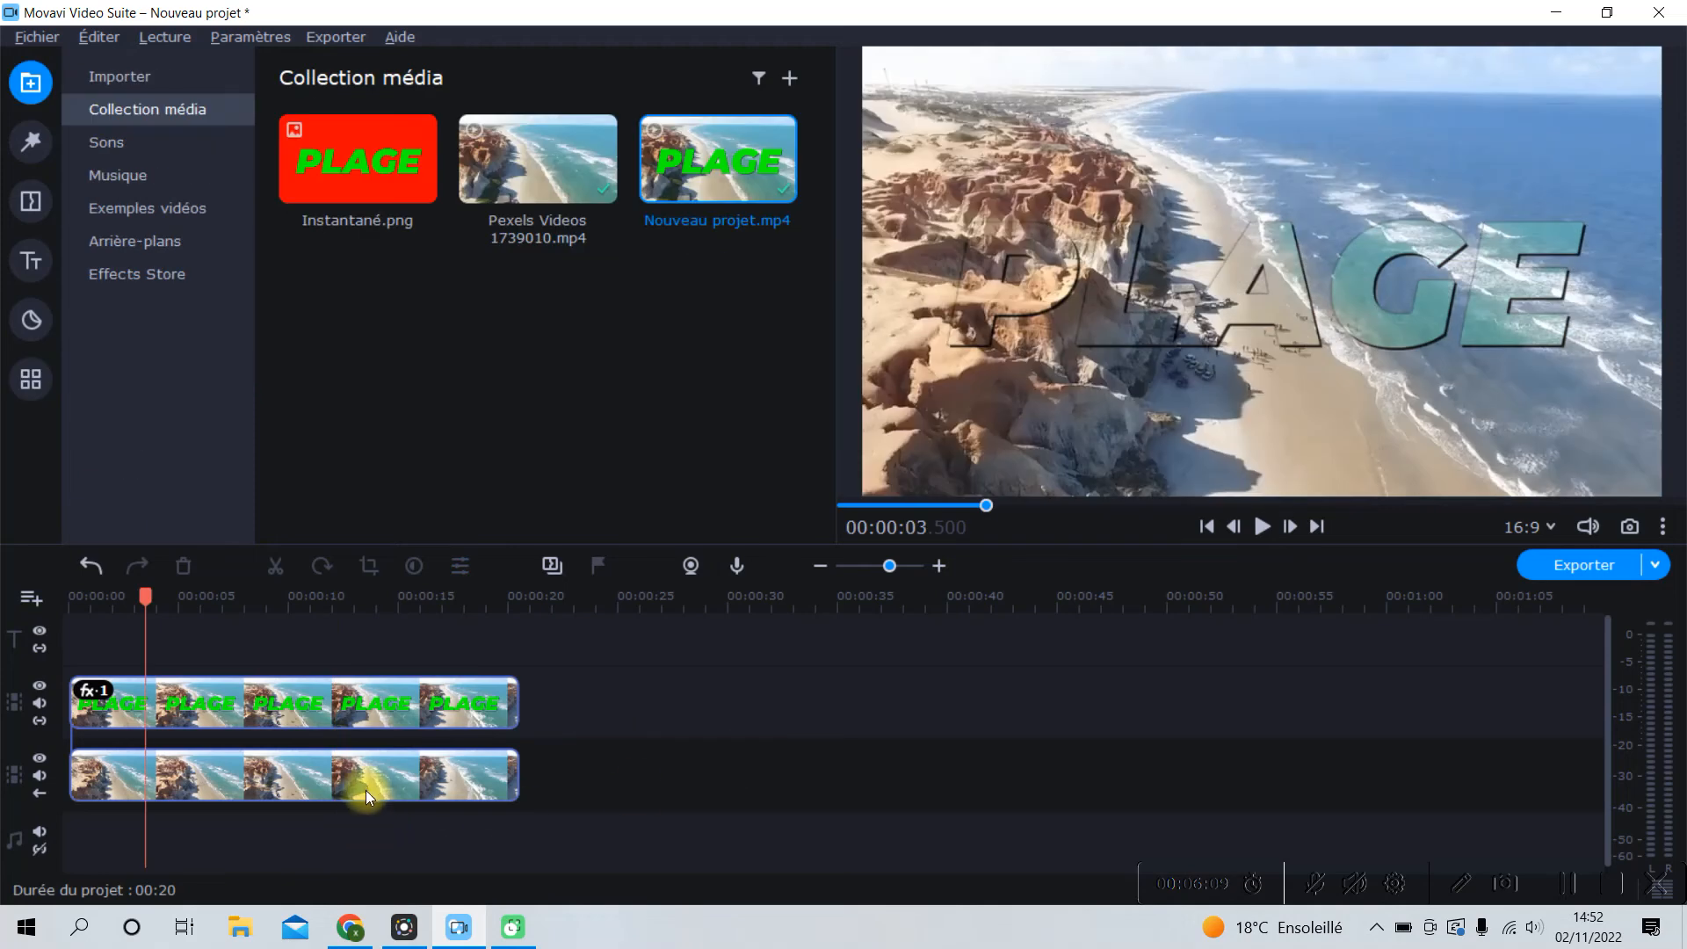
Step: Set the speed of the beach clip on the main video track to 80 %
{"action": "left_click", "coordinate": [366, 789]}
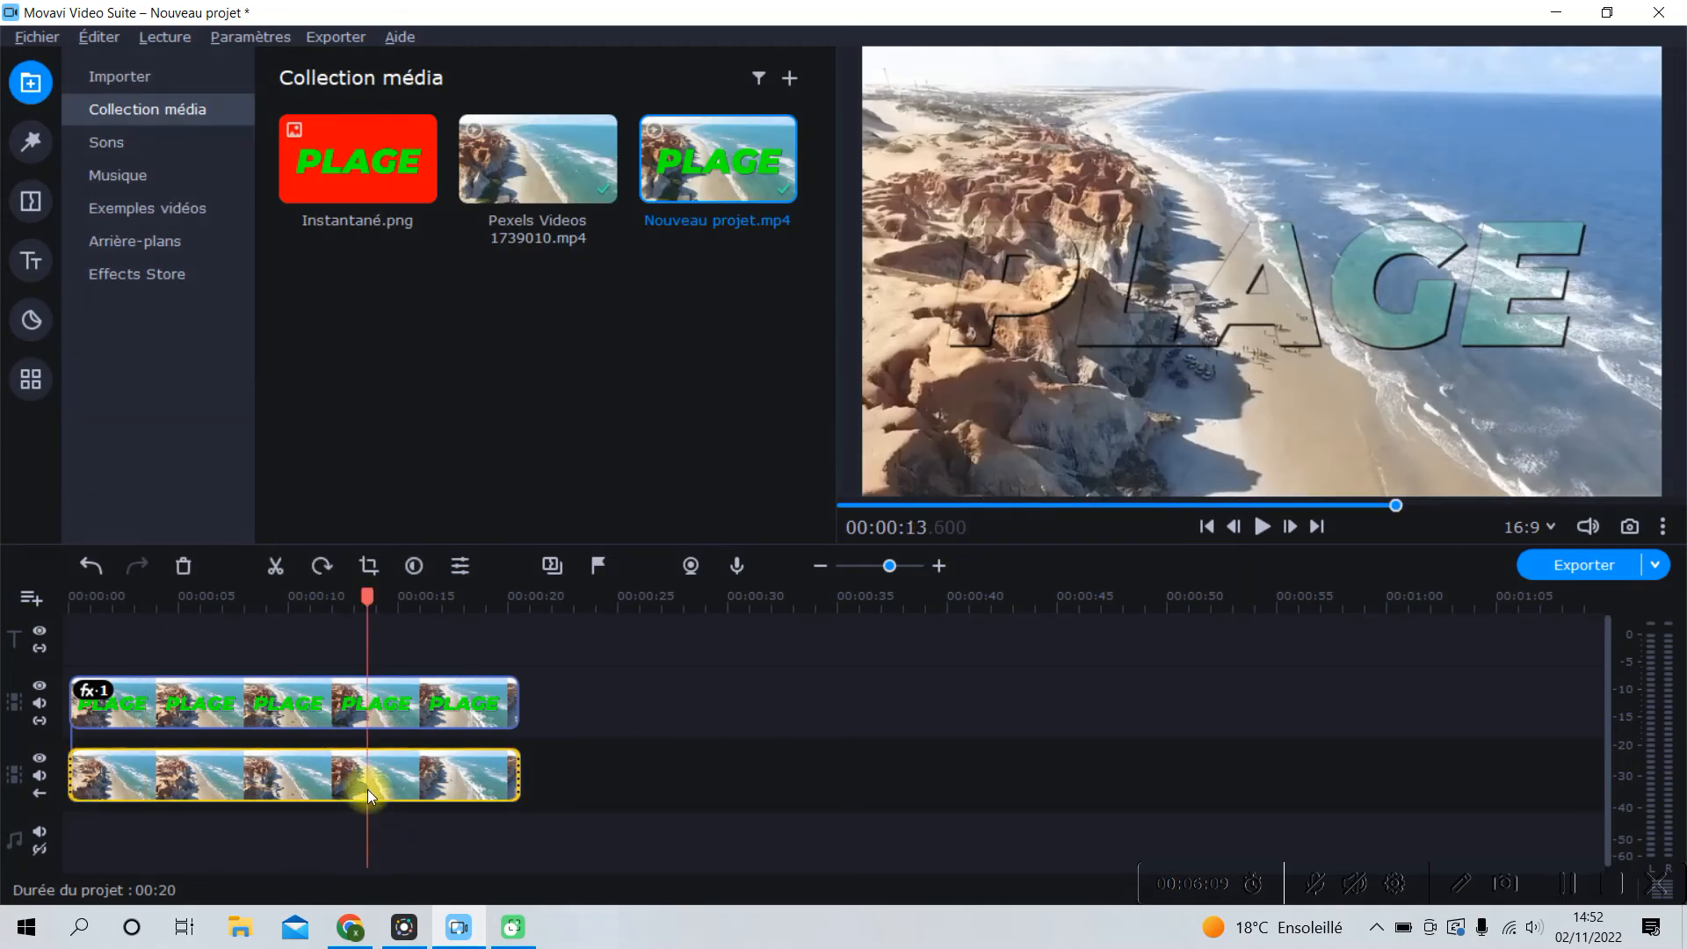
{"action": "double_click", "coordinate": [367, 790]}
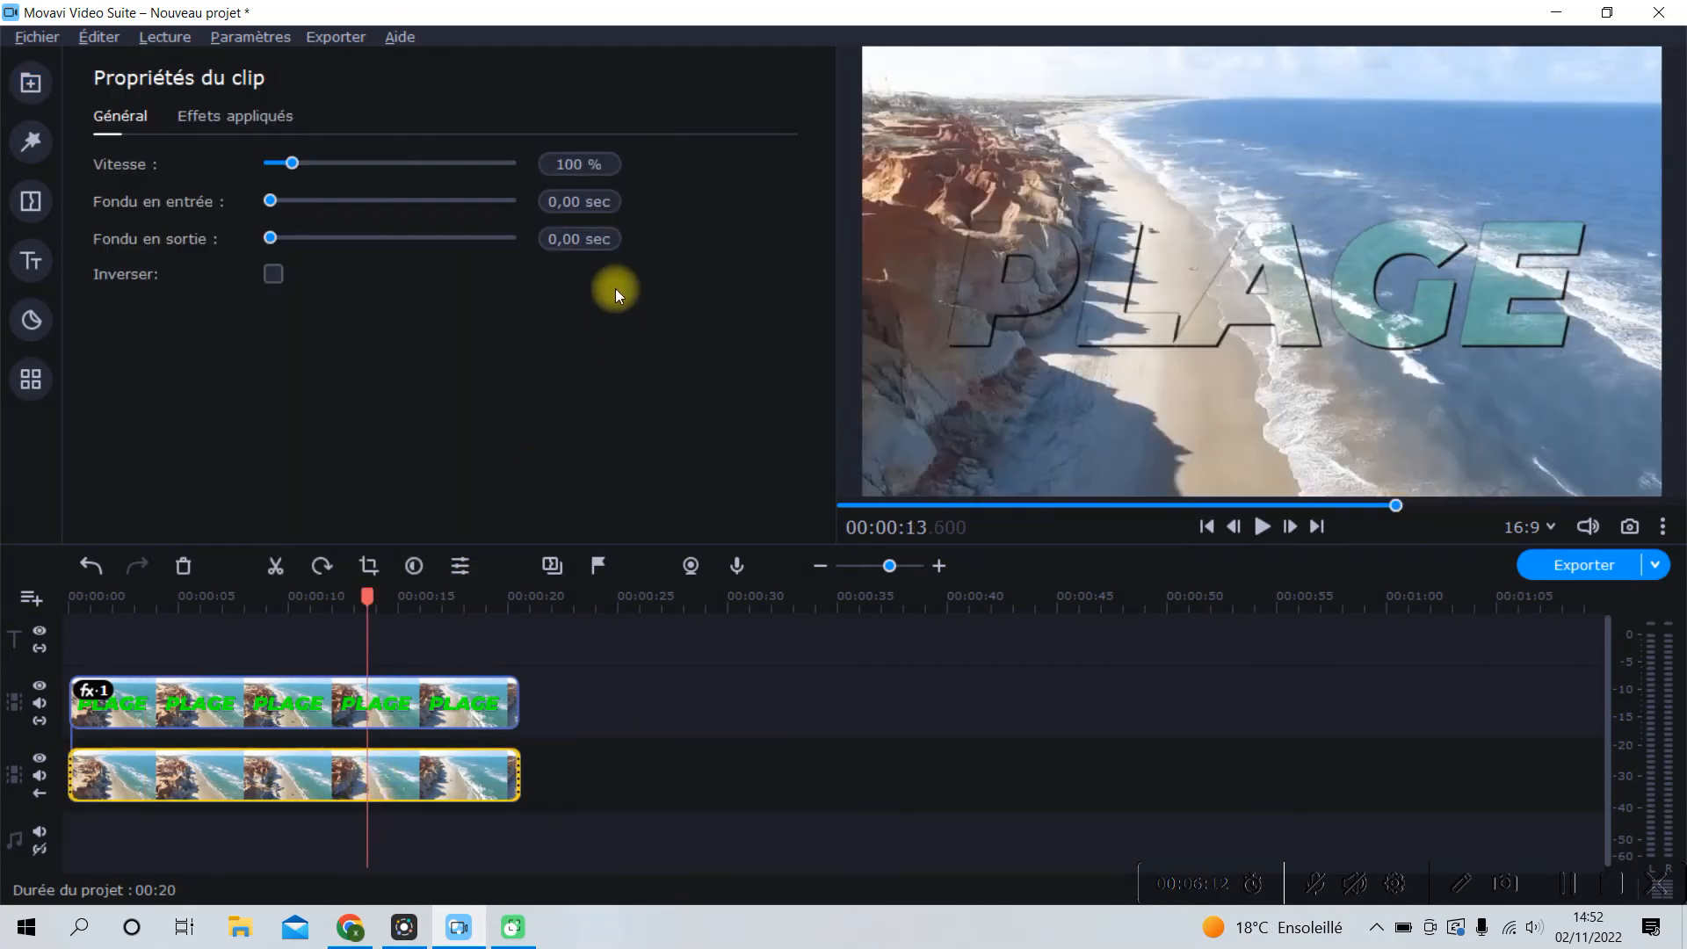
{"action": "double_click", "coordinate": [567, 164]}
{"action": "type", "text": "80"}
{"action": "key", "text": "Return"}
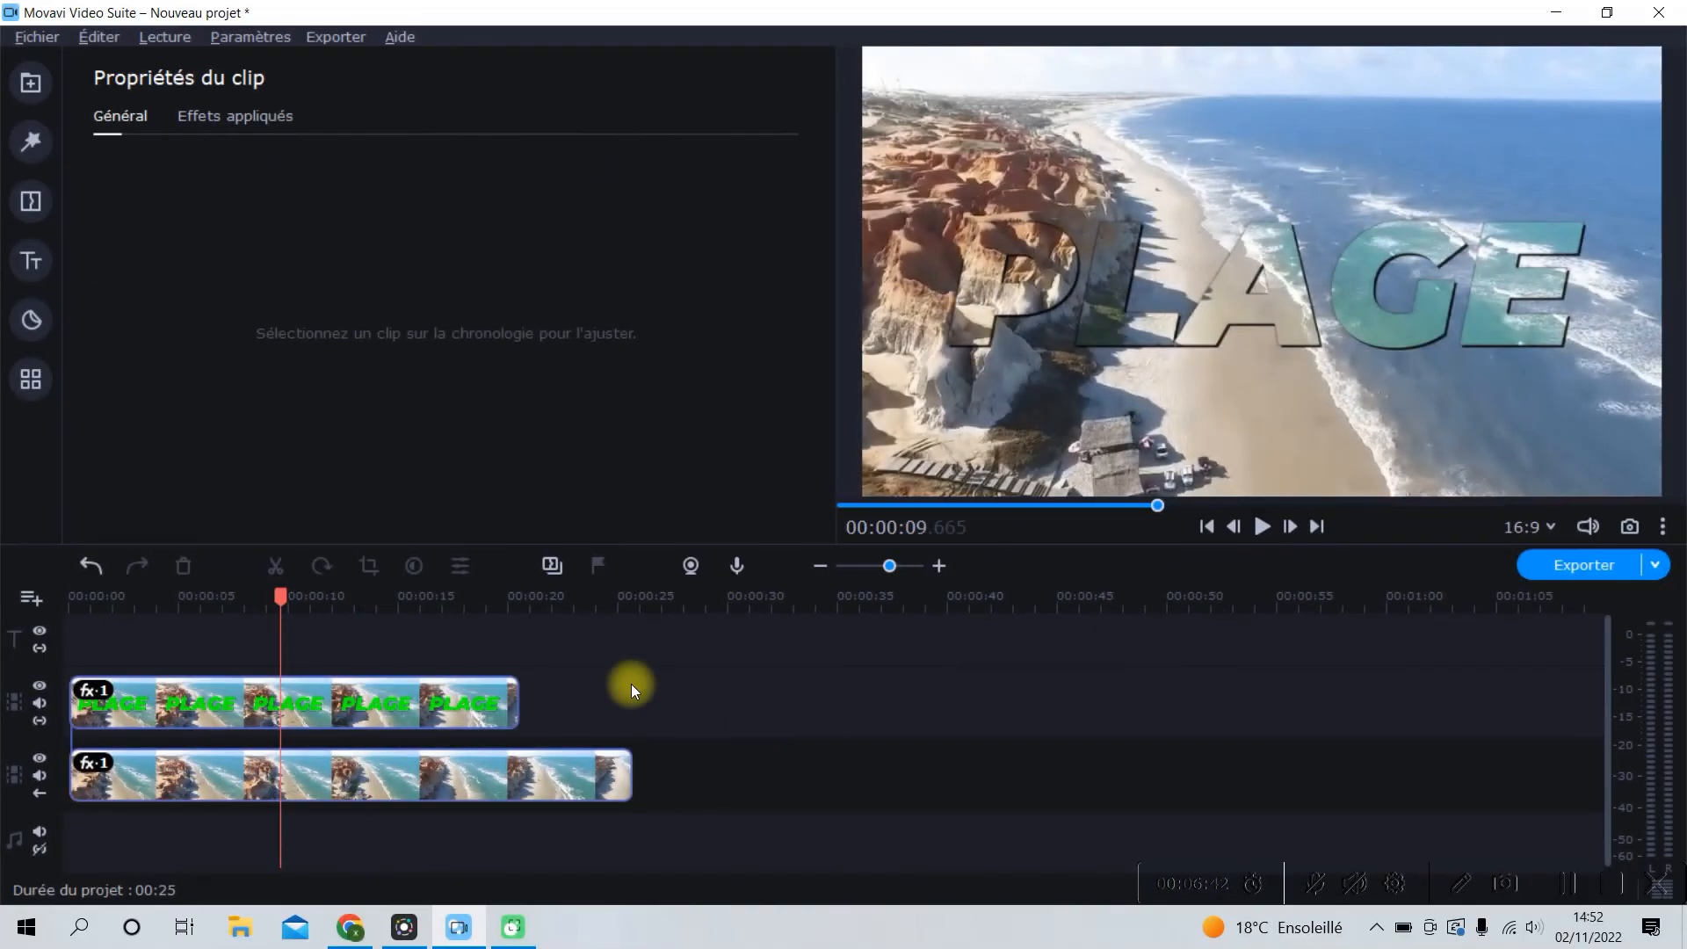
Step: Set the speed of the PLAGE clip on the overlay track to 150 %
{"action": "left_click", "coordinate": [125, 720]}
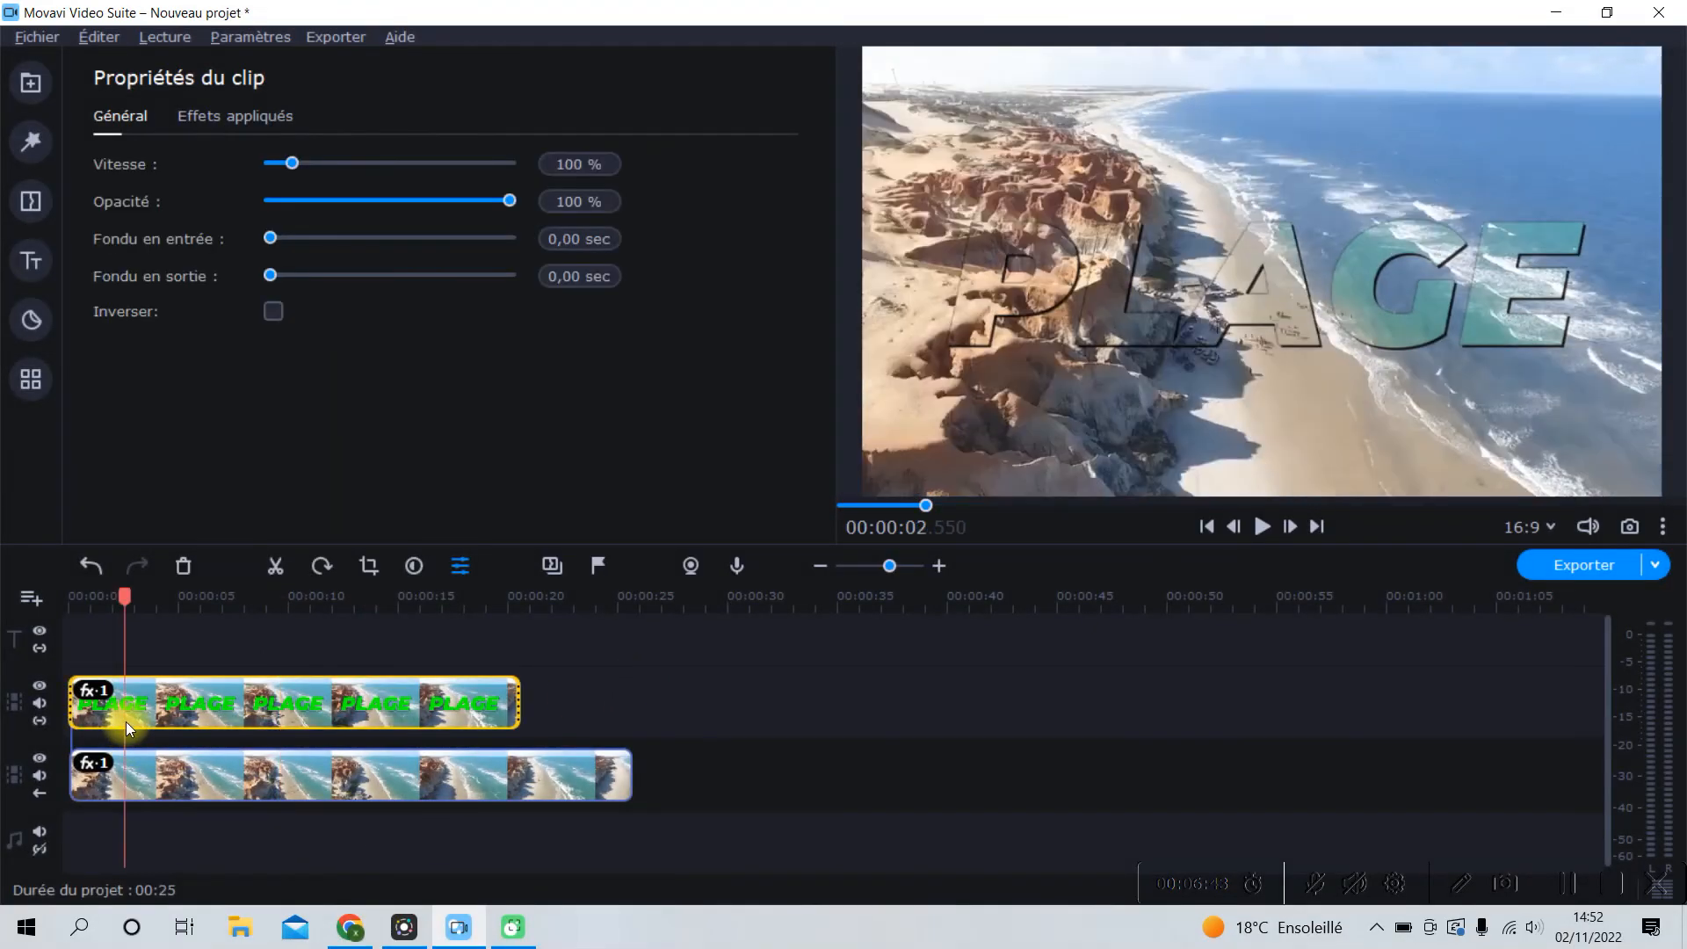
{"action": "left_click", "coordinate": [570, 165]}
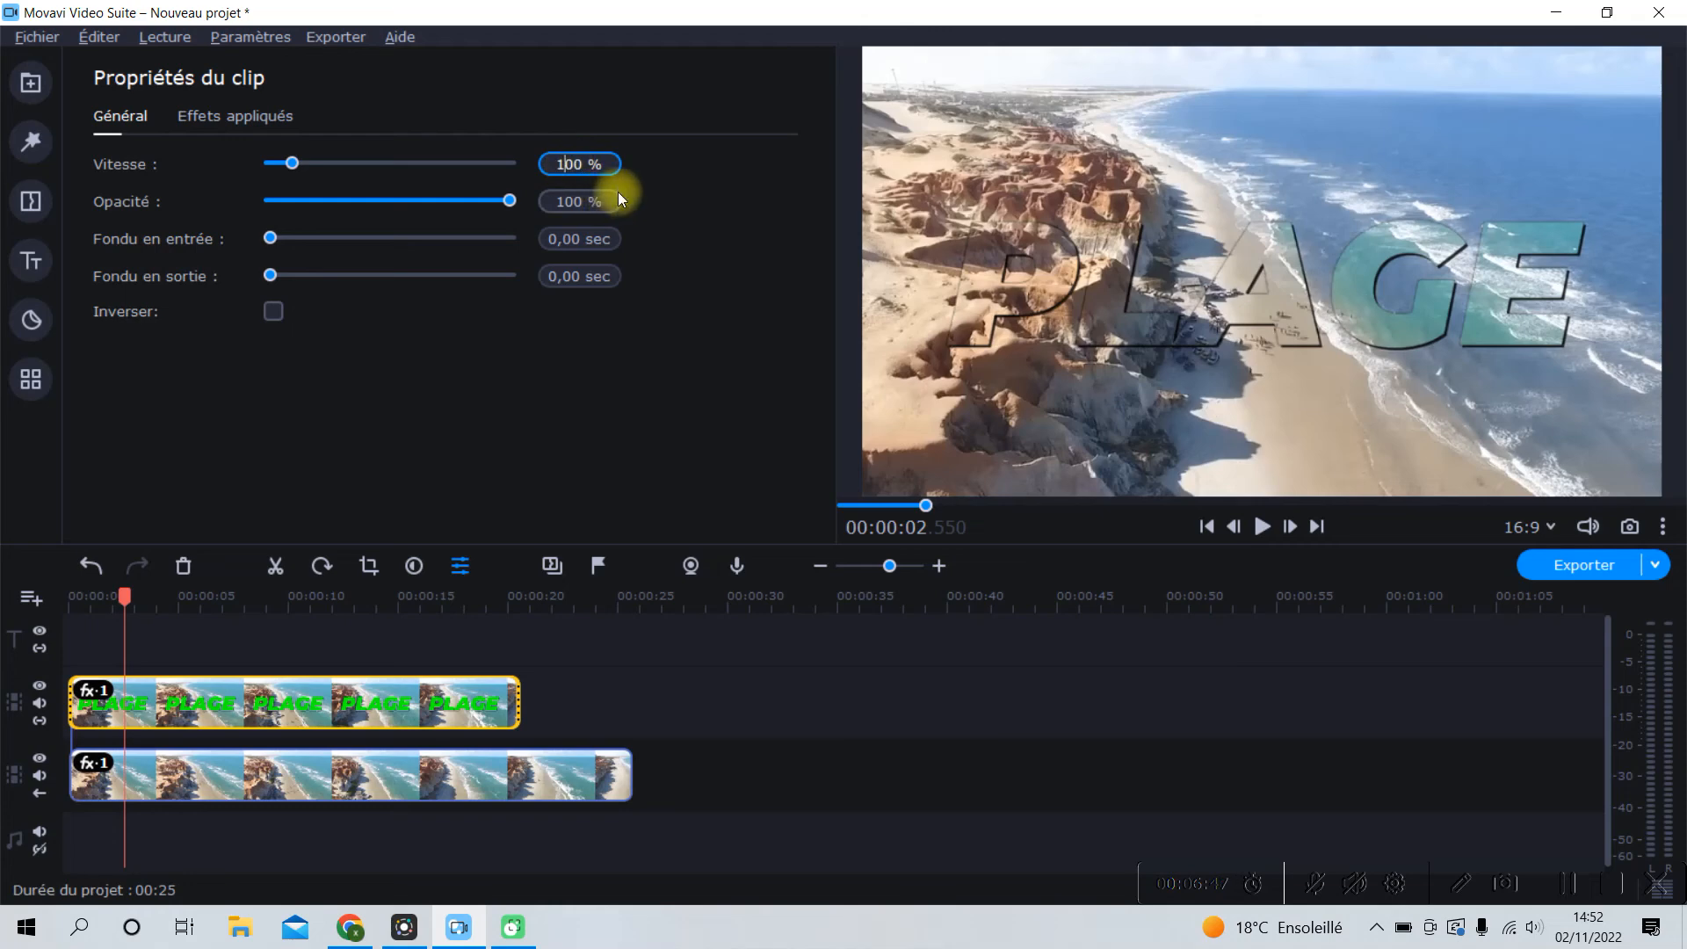
{"action": "type", "text": "150"}
Step: Set the speed of the beach clip on the main video track back to 100 %
{"action": "left_click", "coordinate": [478, 794]}
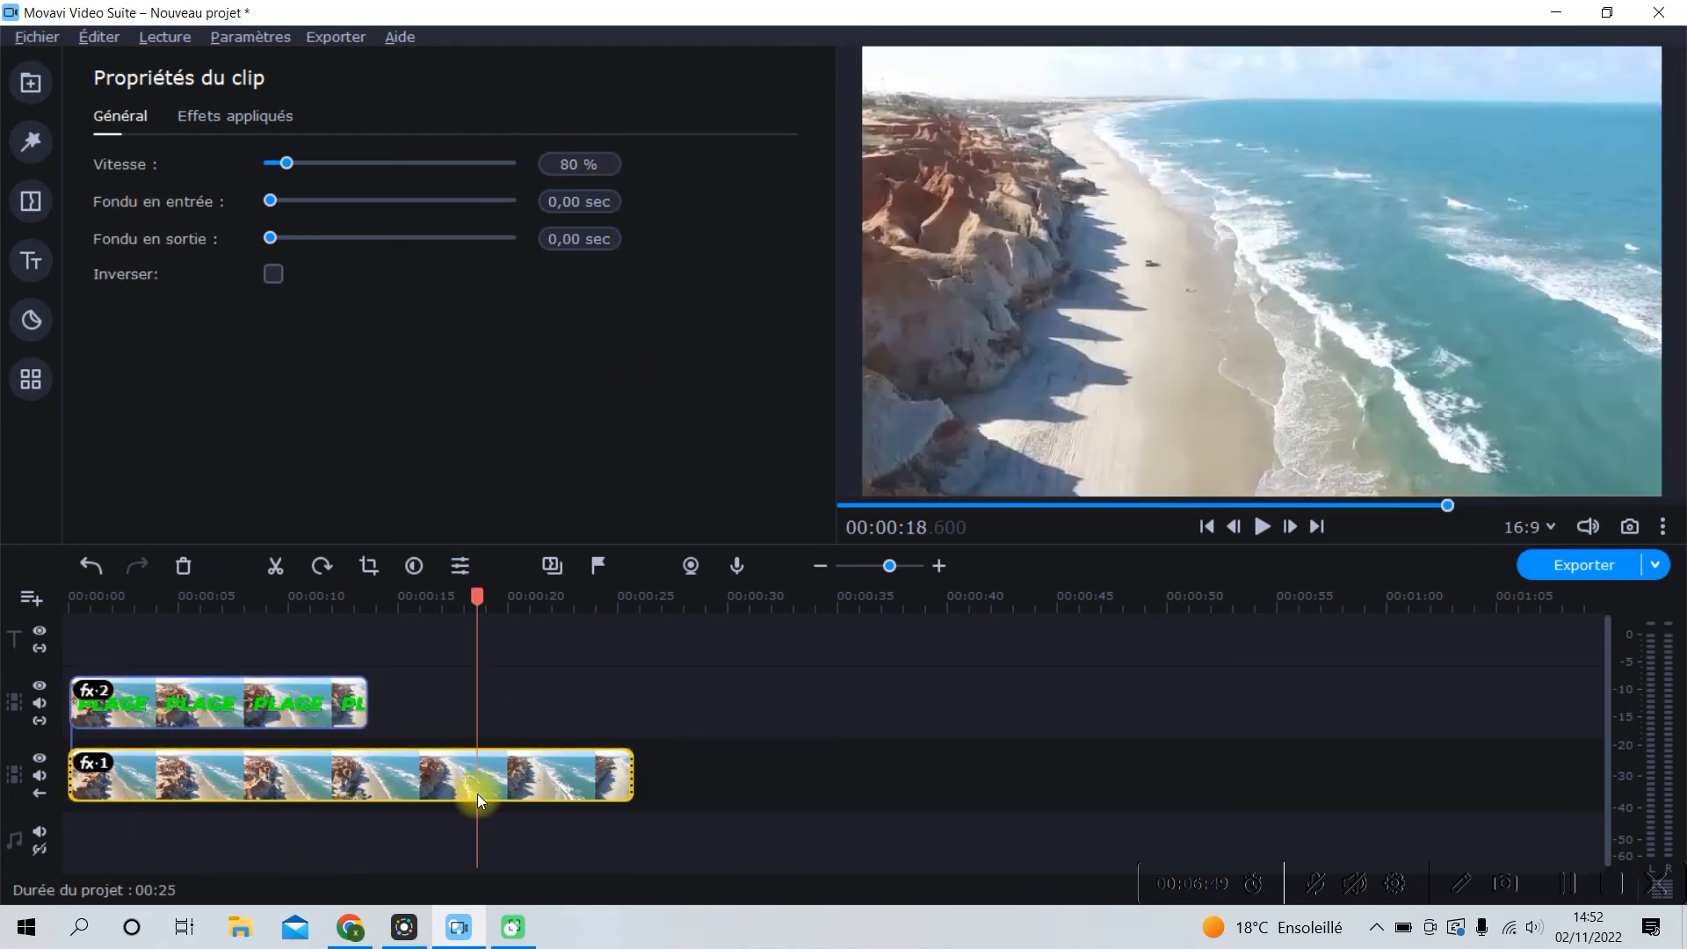
{"action": "left_click", "coordinate": [565, 163]}
{"action": "key", "text": "Delete"}
{"action": "type", "text": "10"}
{"action": "key", "text": "Return"}
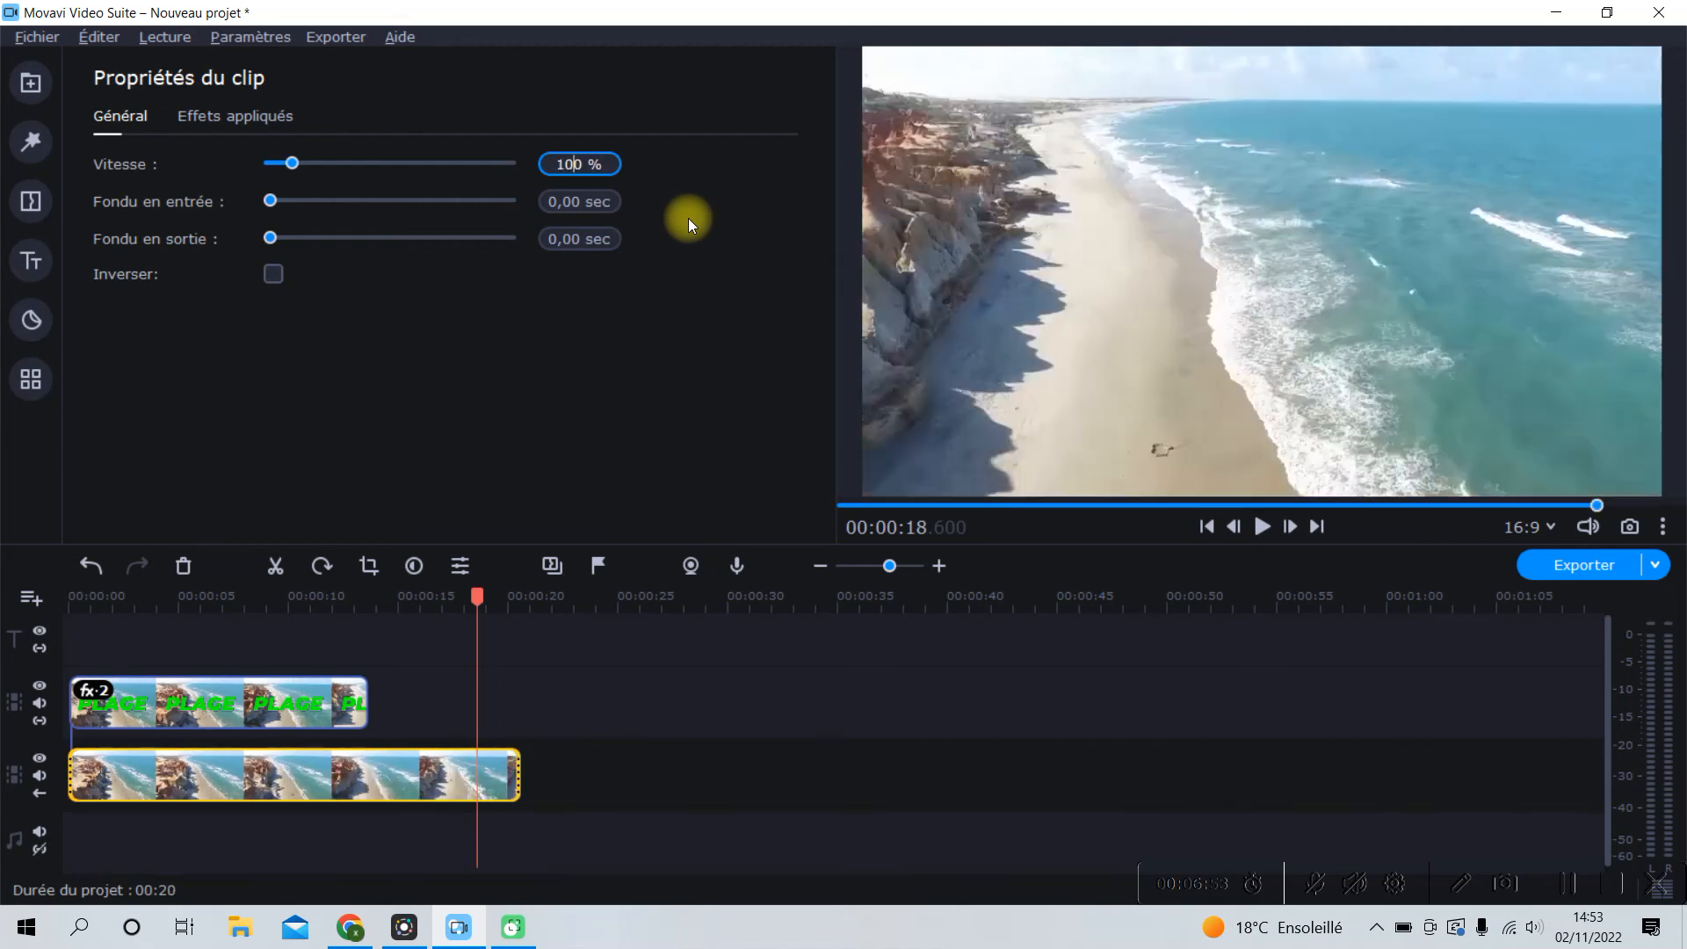
Step: Trim the end of the beach clip on the main video track to match the end of the PLAGE overlay clip
{"action": "left_click", "coordinate": [394, 774]}
{"action": "left_click_drag", "start_coordinate": [515, 769], "coordinate": [372, 777]}
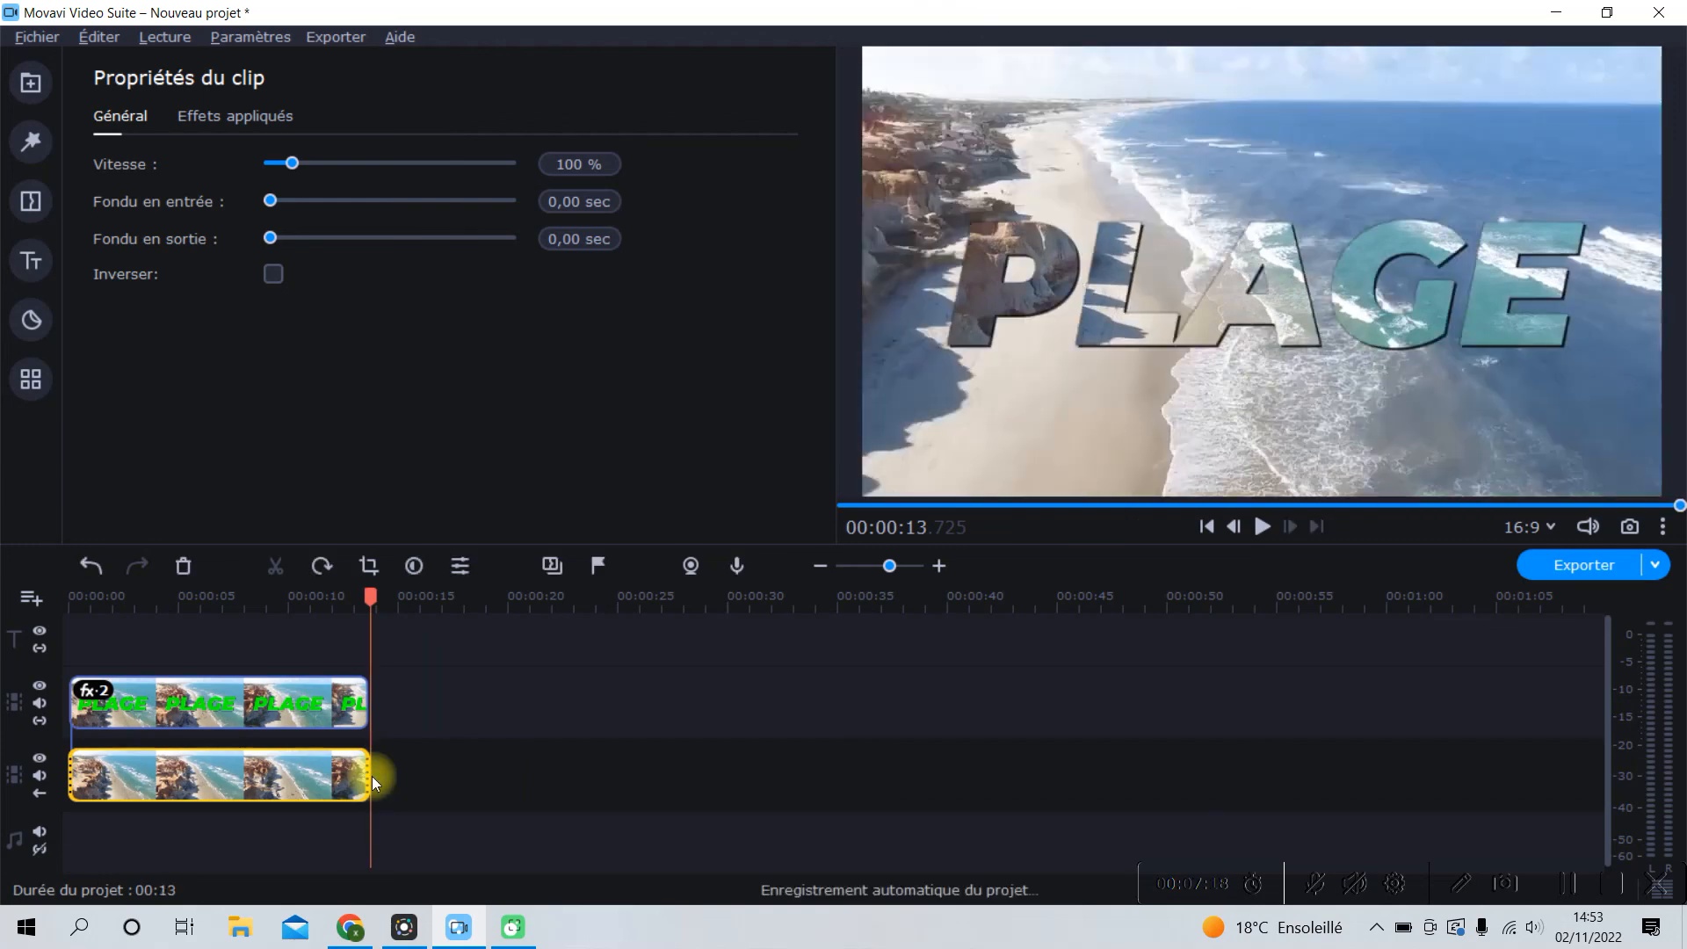
{"action": "left_click", "coordinate": [324, 715]}
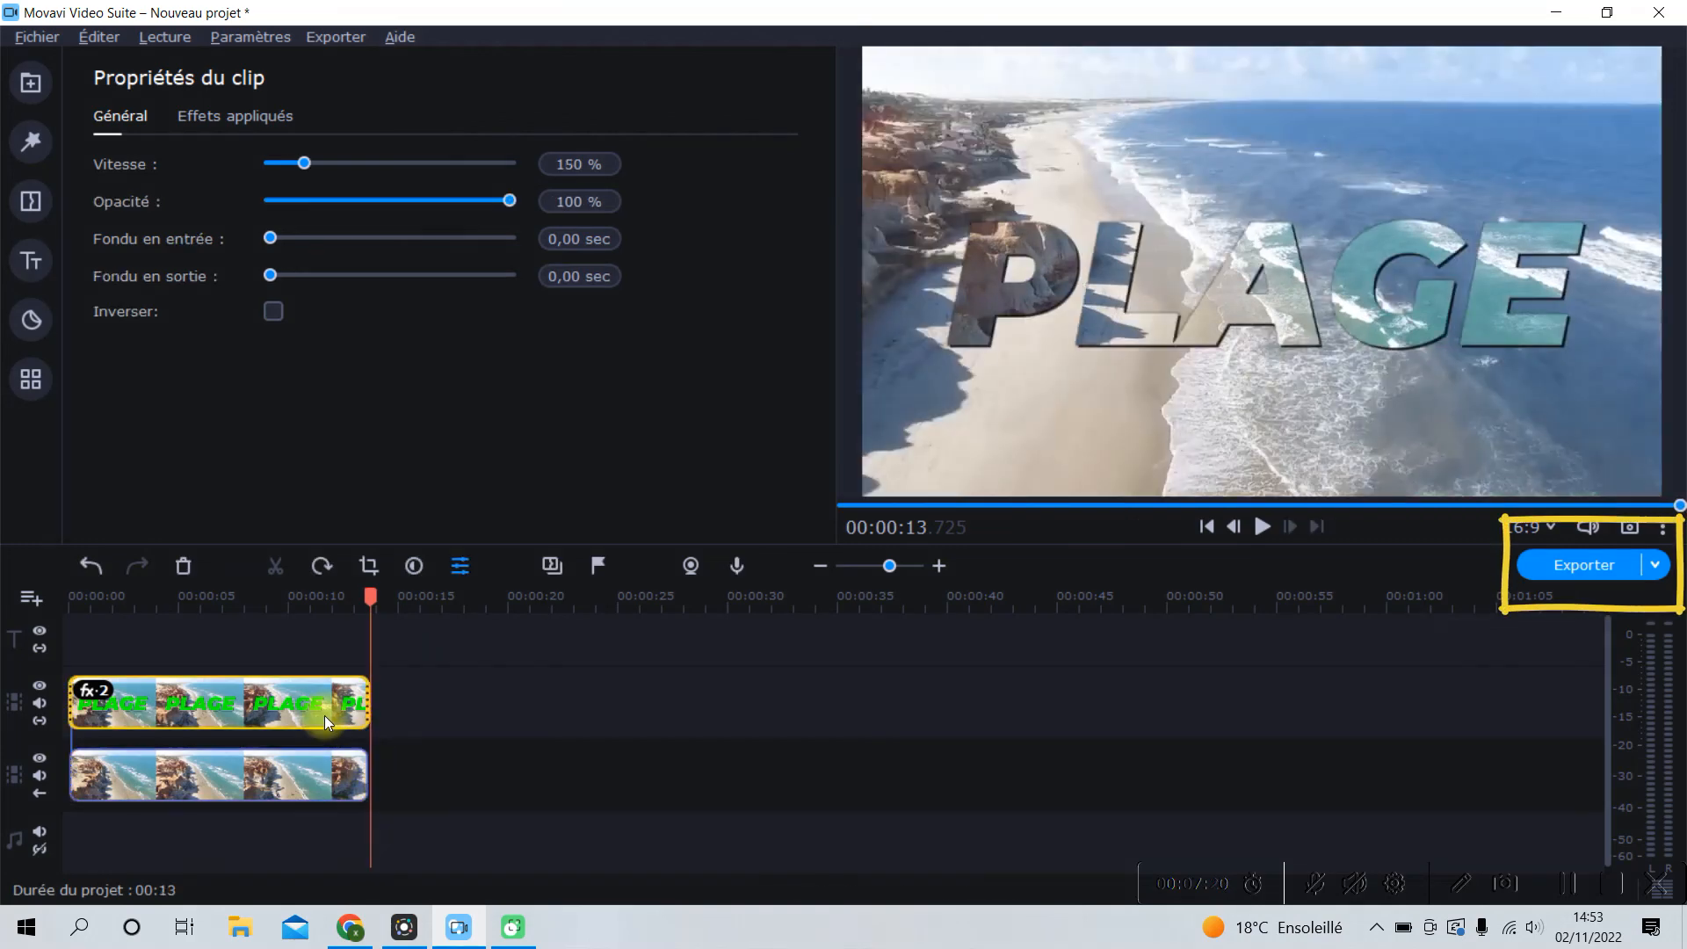